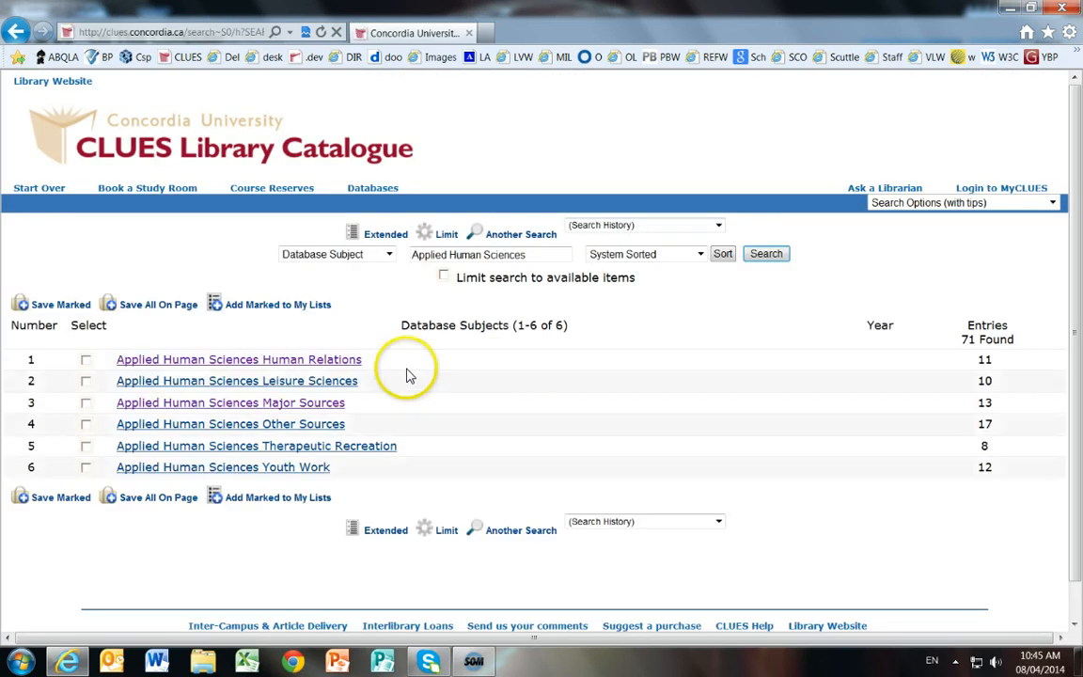
- Open Academic Search Complete from the Applied Human Sciences Major Sources databases and search it for "adhd and boys"
click(285, 405)
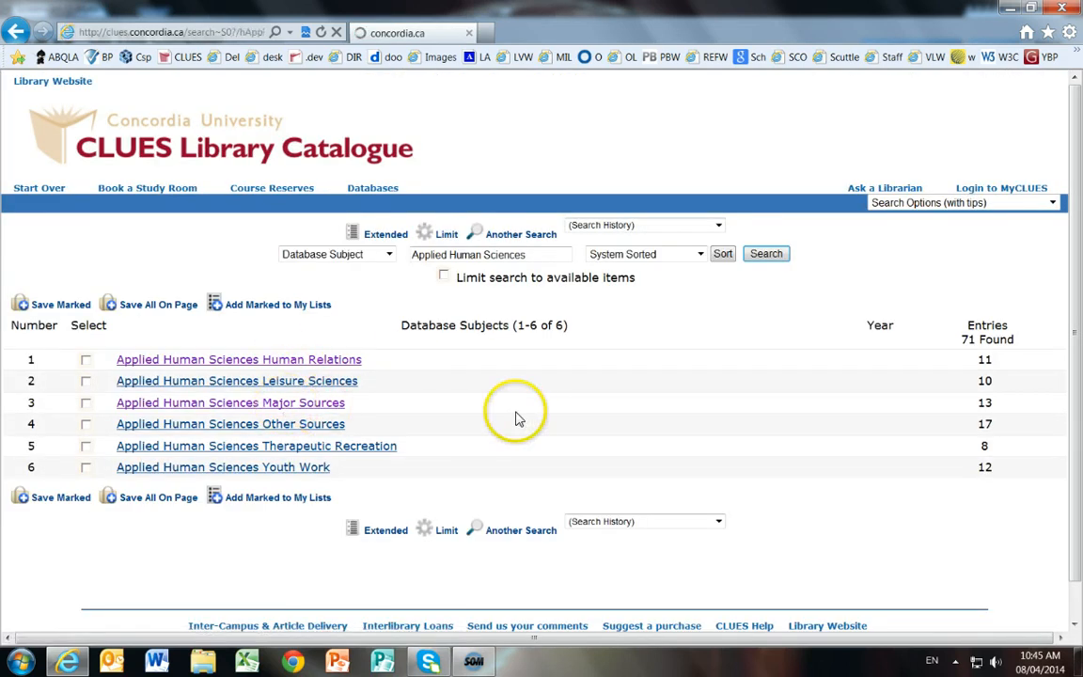
scroll(478, 445, down, 1)
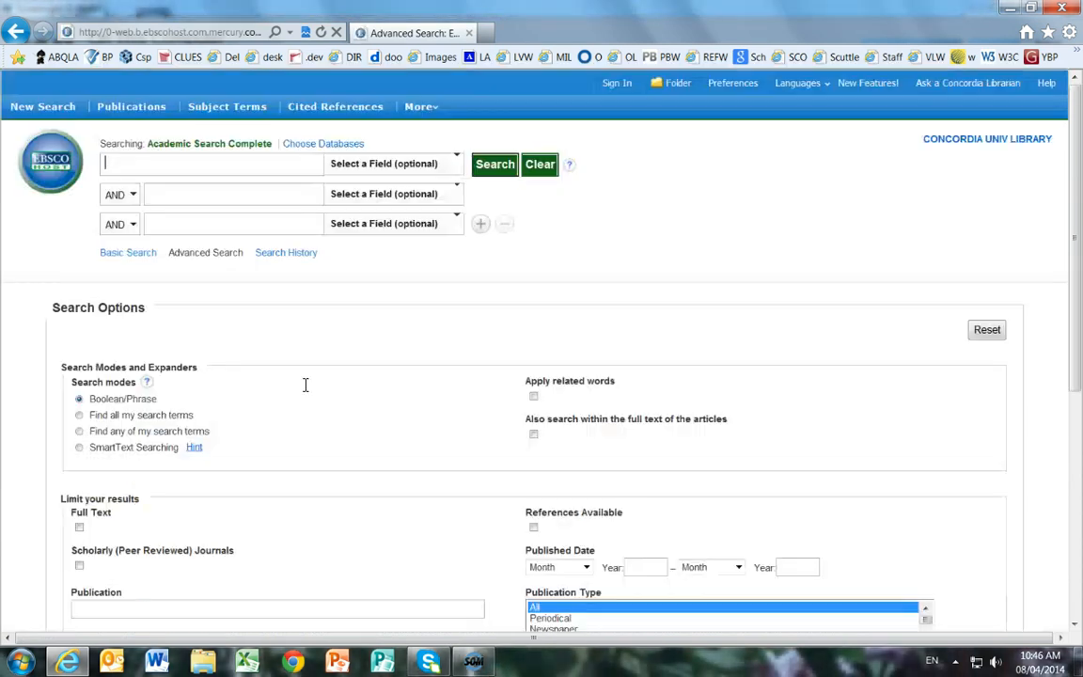
text(dhd and b)
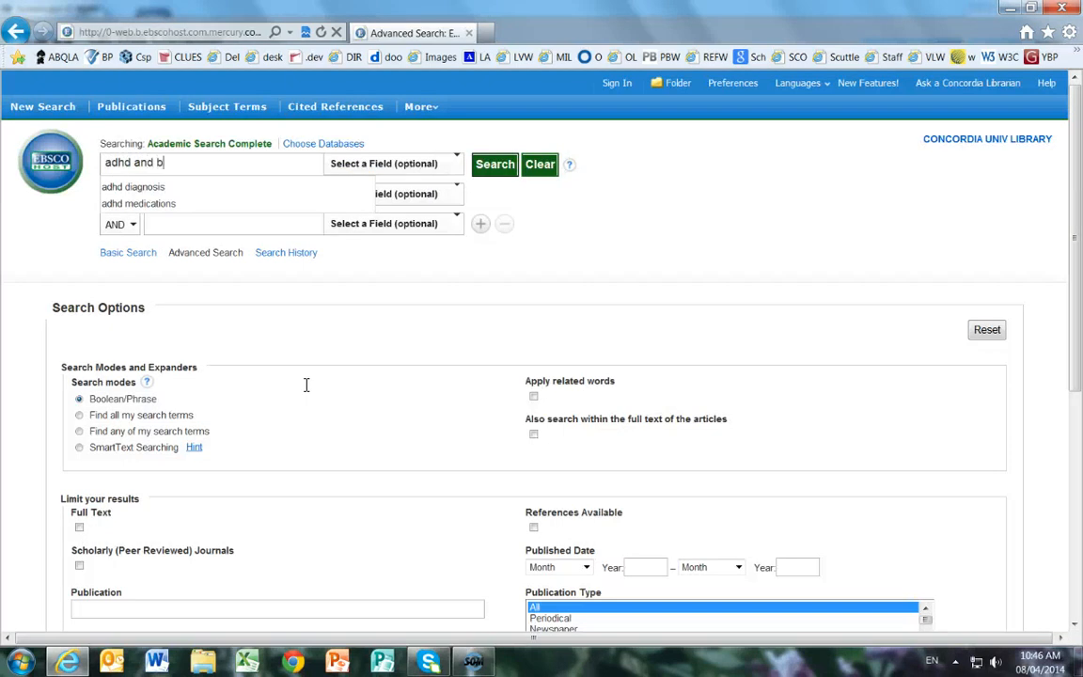
text(oys)
click(498, 165)
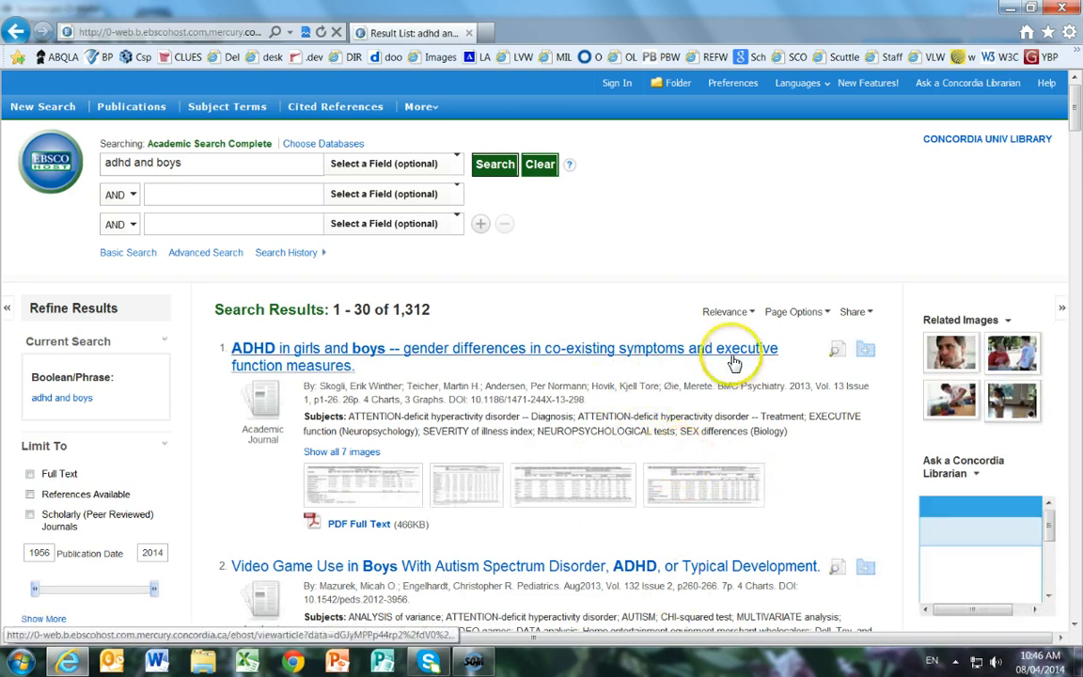
- Dismiss the browsing-history notification and open the record of the first result, "ADHD in girls and boys"
scroll(770, 562, down, 2)
scroll(745, 546, up, 2)
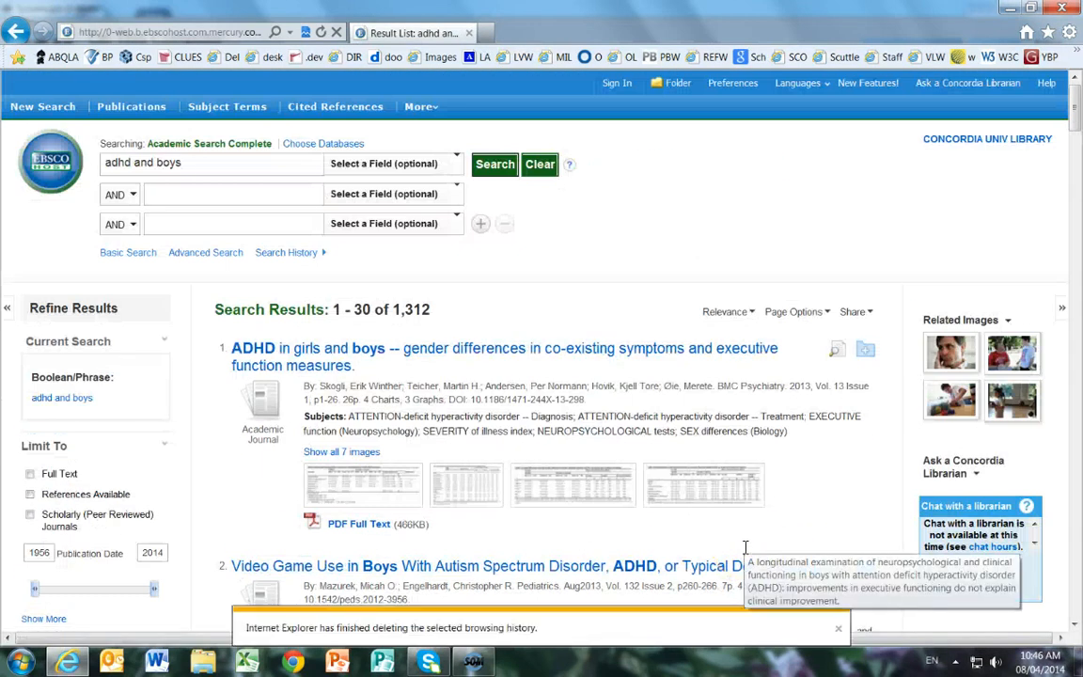
click(838, 629)
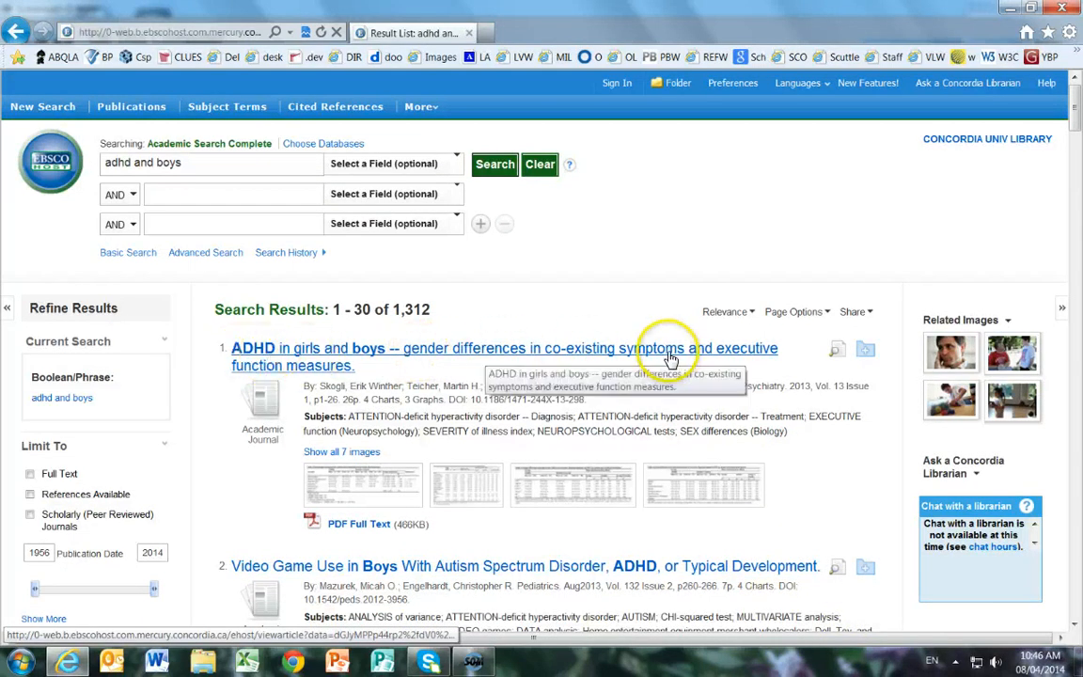
click(614, 357)
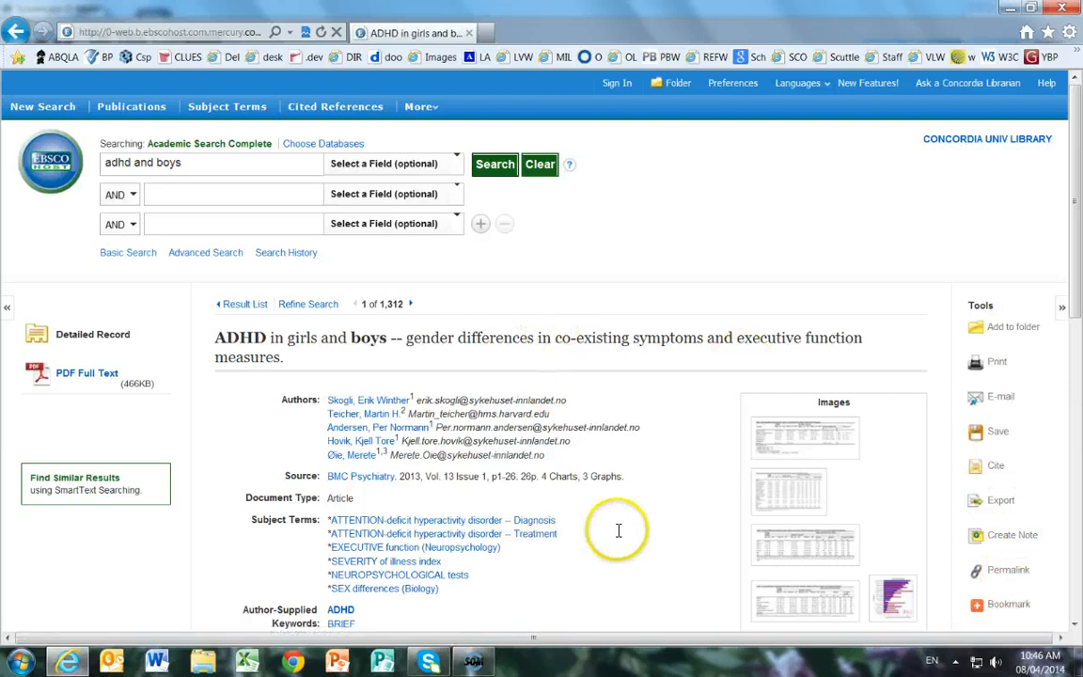
- Display the citation formats for the article and copy its APA reference
click(998, 468)
scroll(706, 455, down, 3)
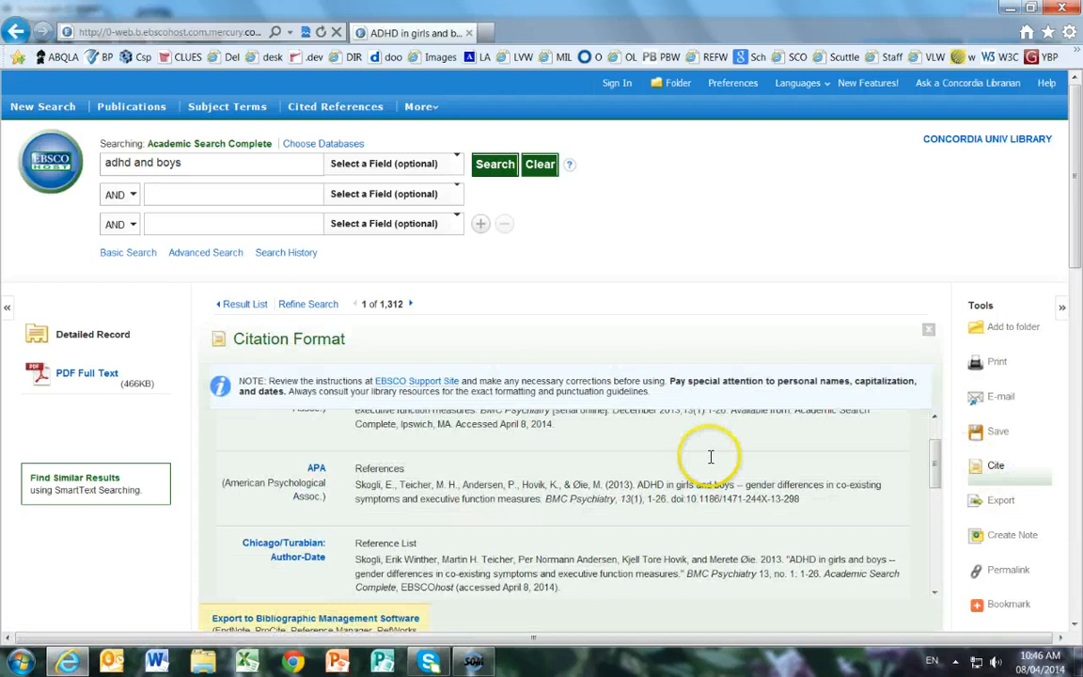
scroll(711, 458, down, 3)
scroll(712, 457, up, 3)
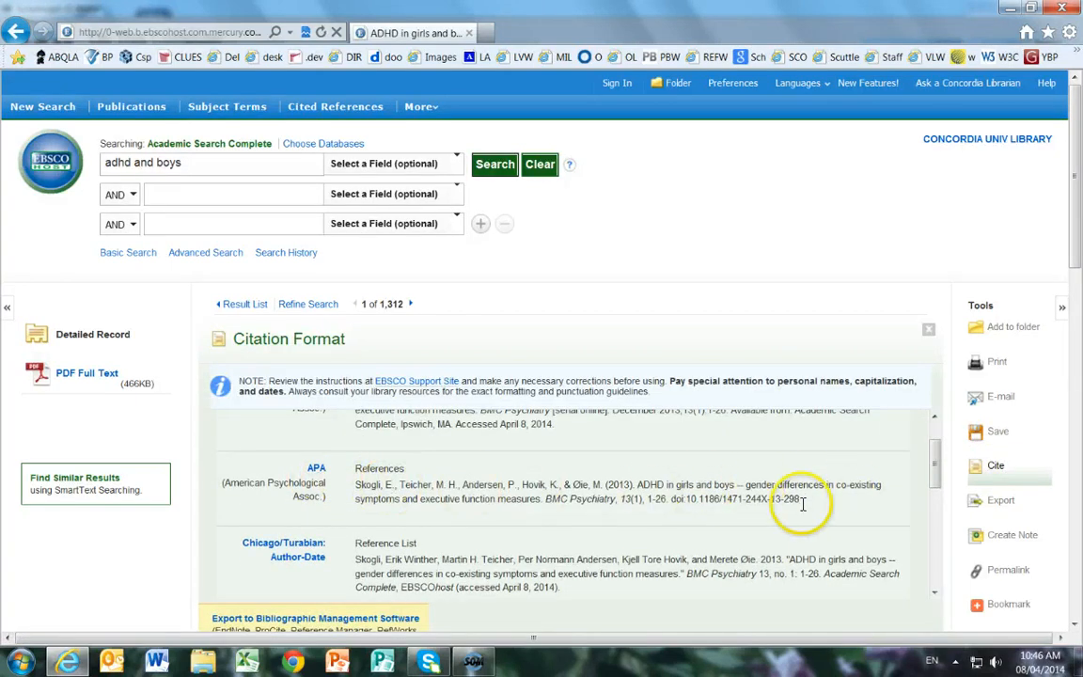
drag(802, 501, 356, 486)
right_click(448, 492)
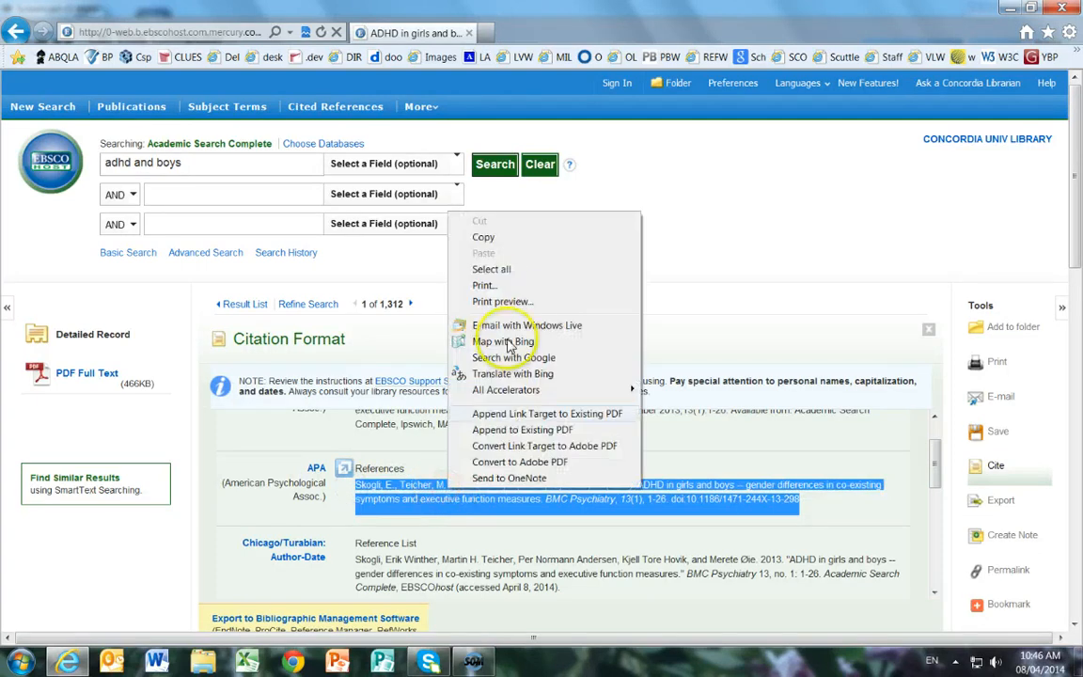
click(482, 234)
- Switch to the blank Word document and paste the copied reference as text only
click(158, 664)
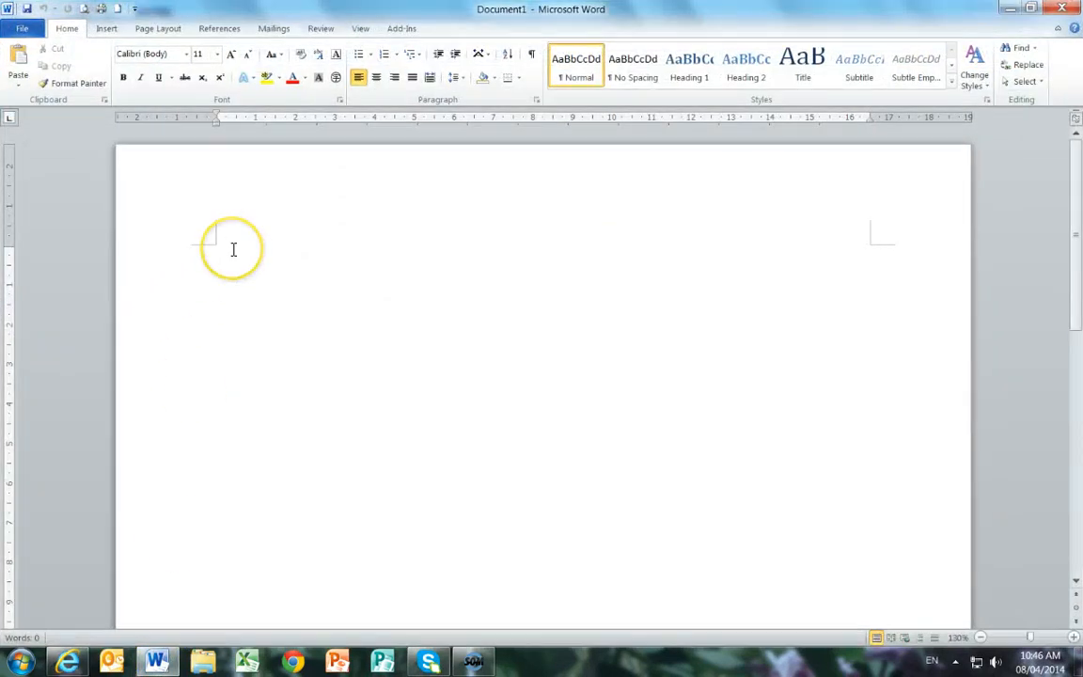
right_click(233, 249)
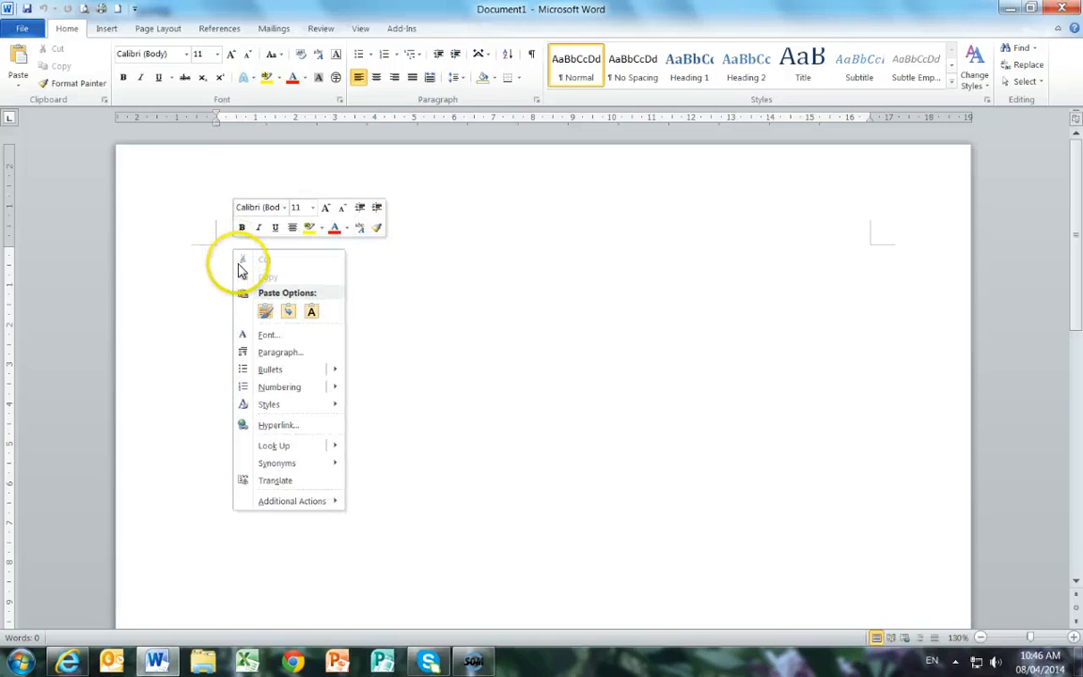
click(314, 312)
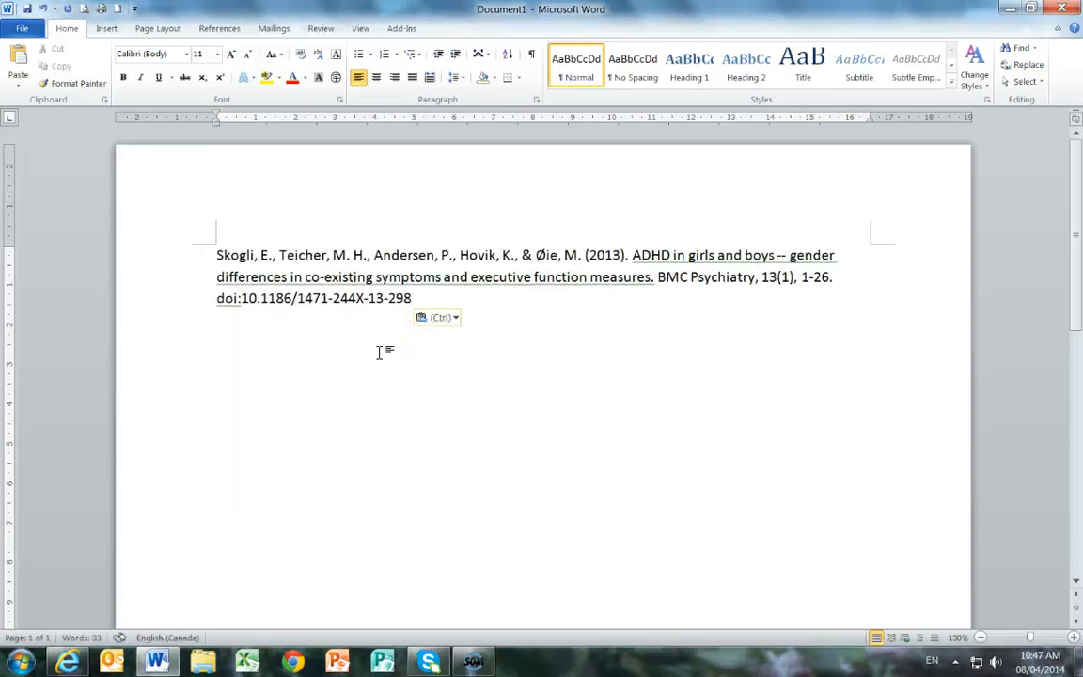
click(364, 381)
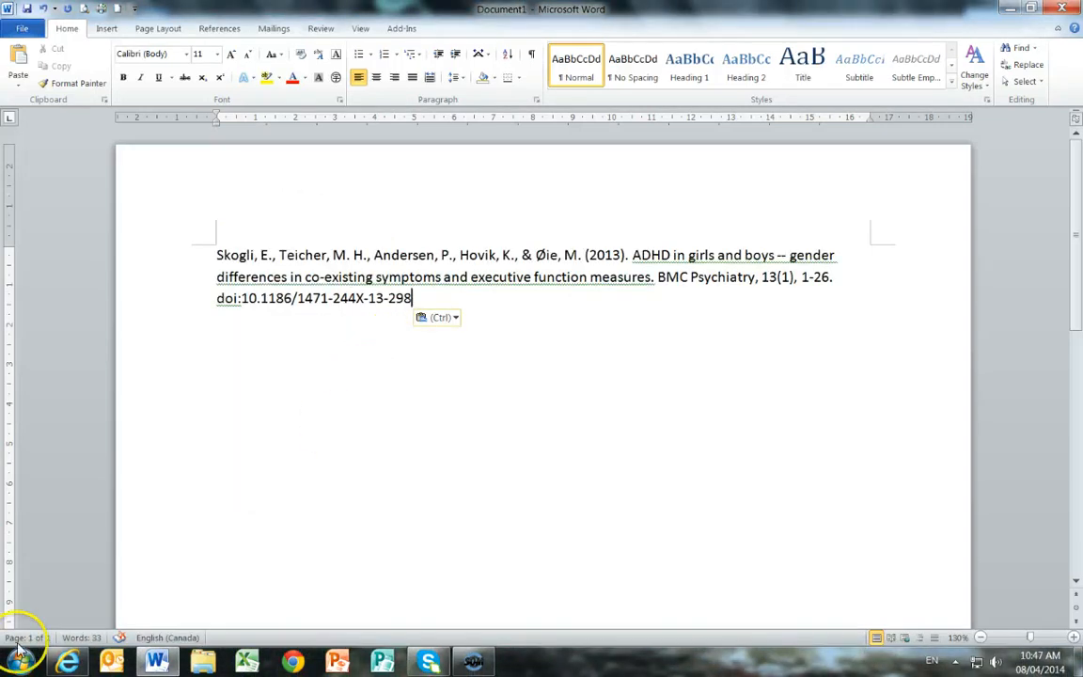
- Switch back to the browser, return to the result list and add results 2 through 6 to the folder
click(68, 662)
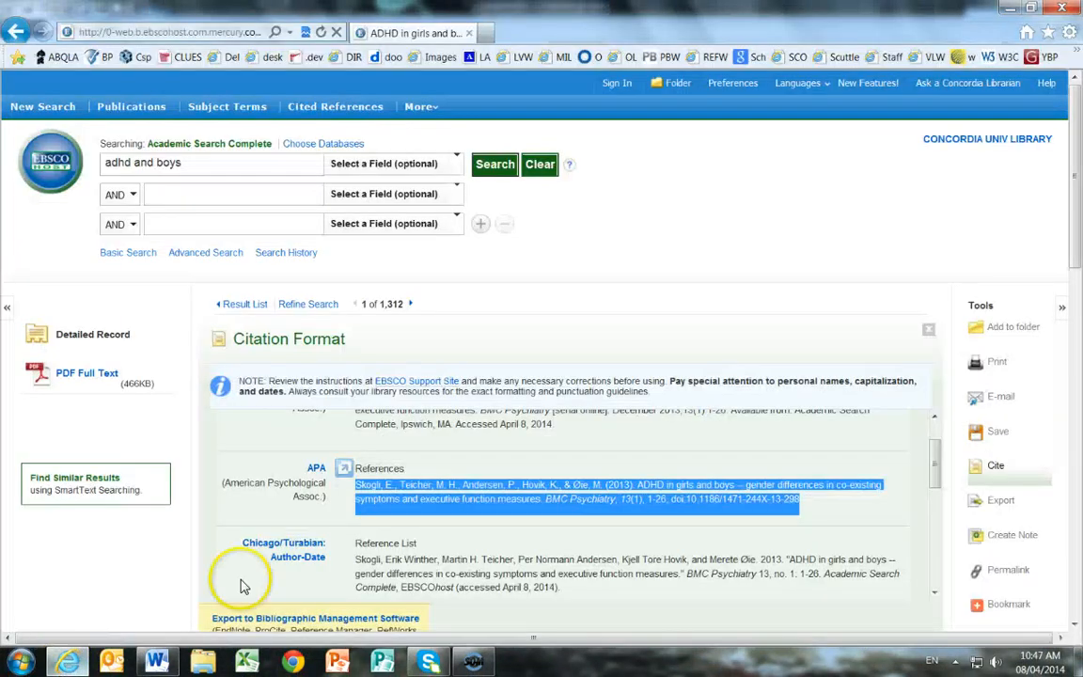
click(246, 306)
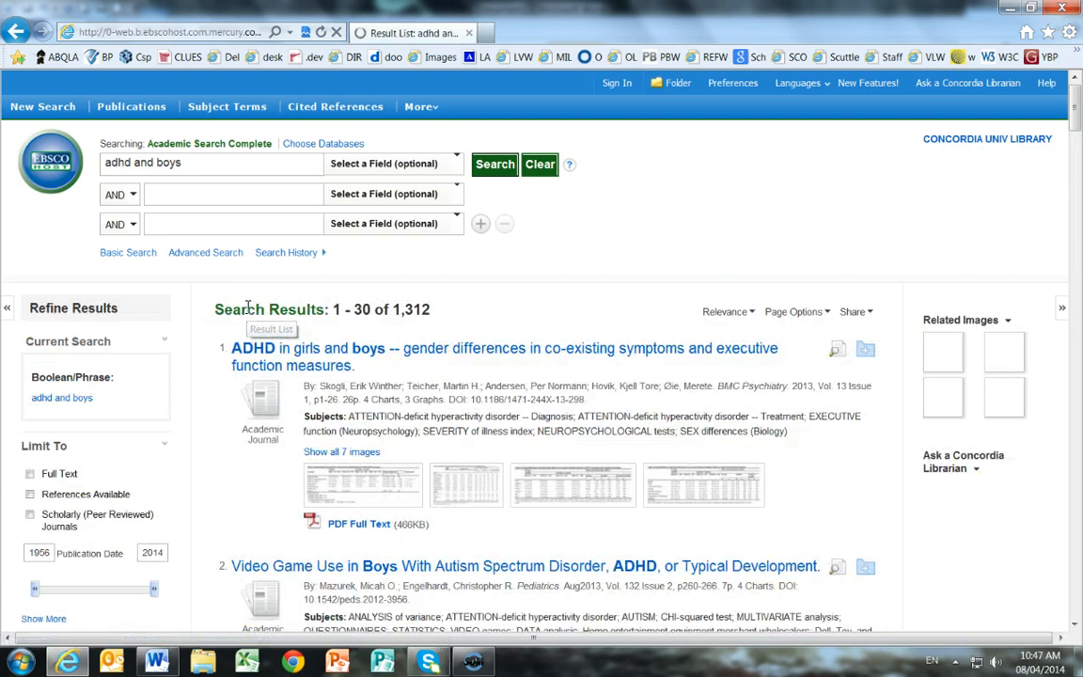
scroll(648, 448, down, 3)
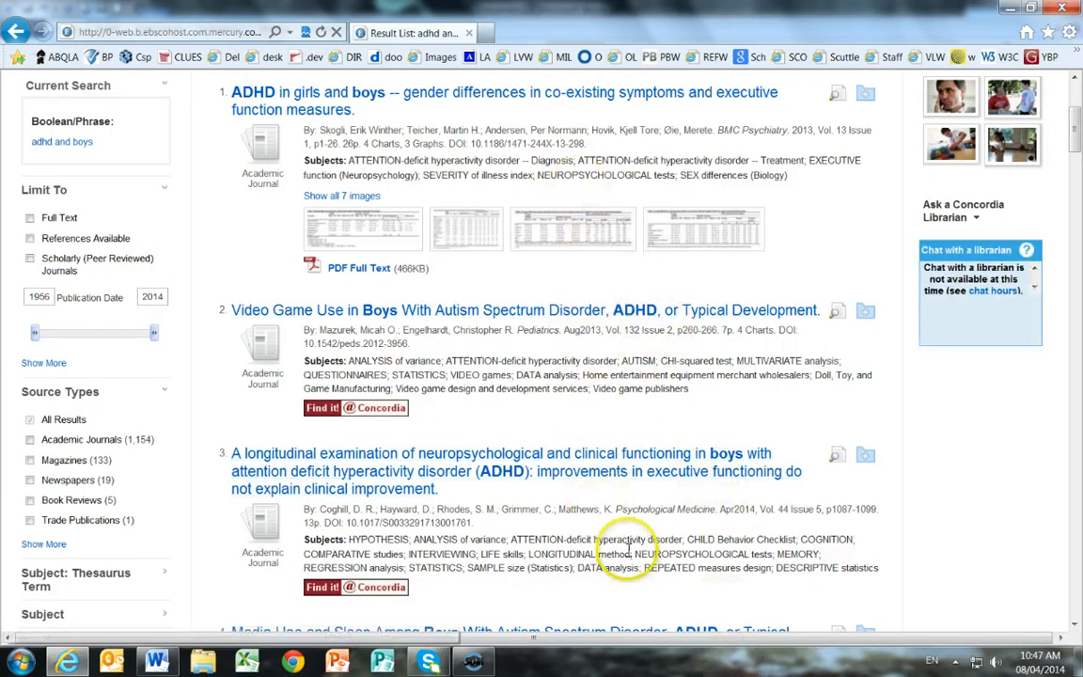
scroll(623, 541, up, 3)
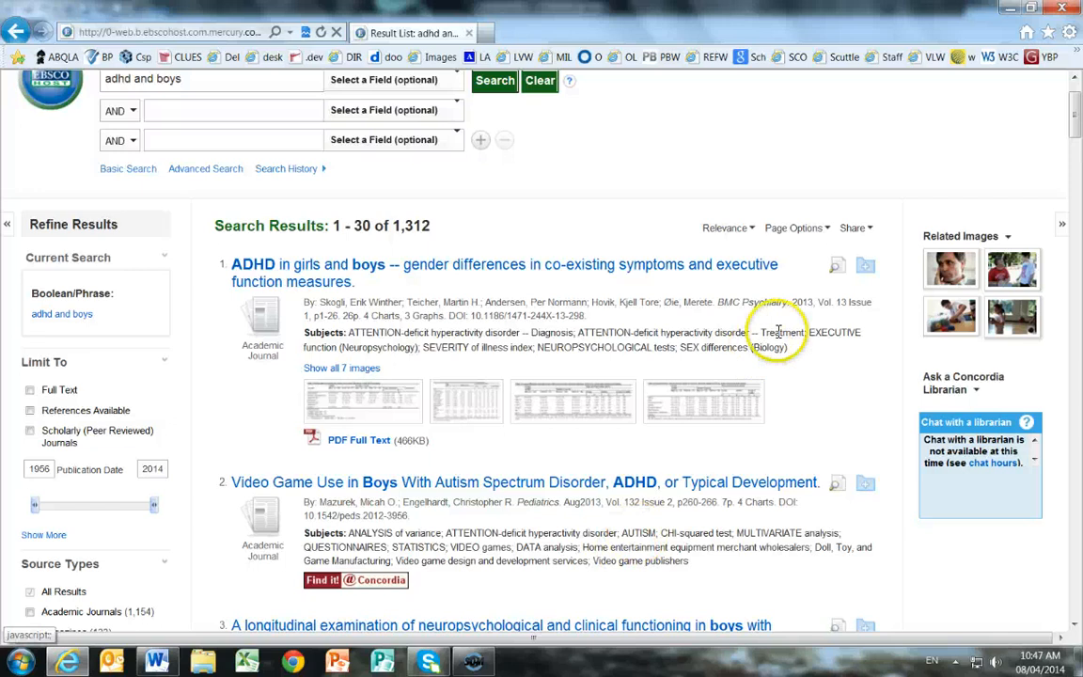
scroll(734, 334, down, 2)
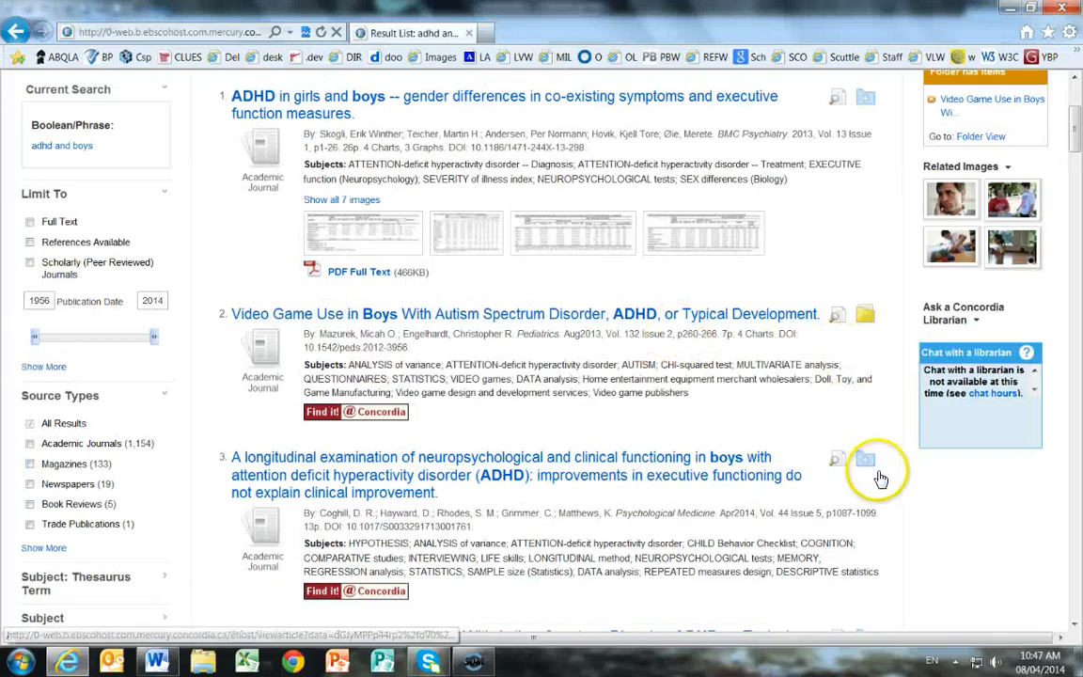
scroll(736, 452, down, 3)
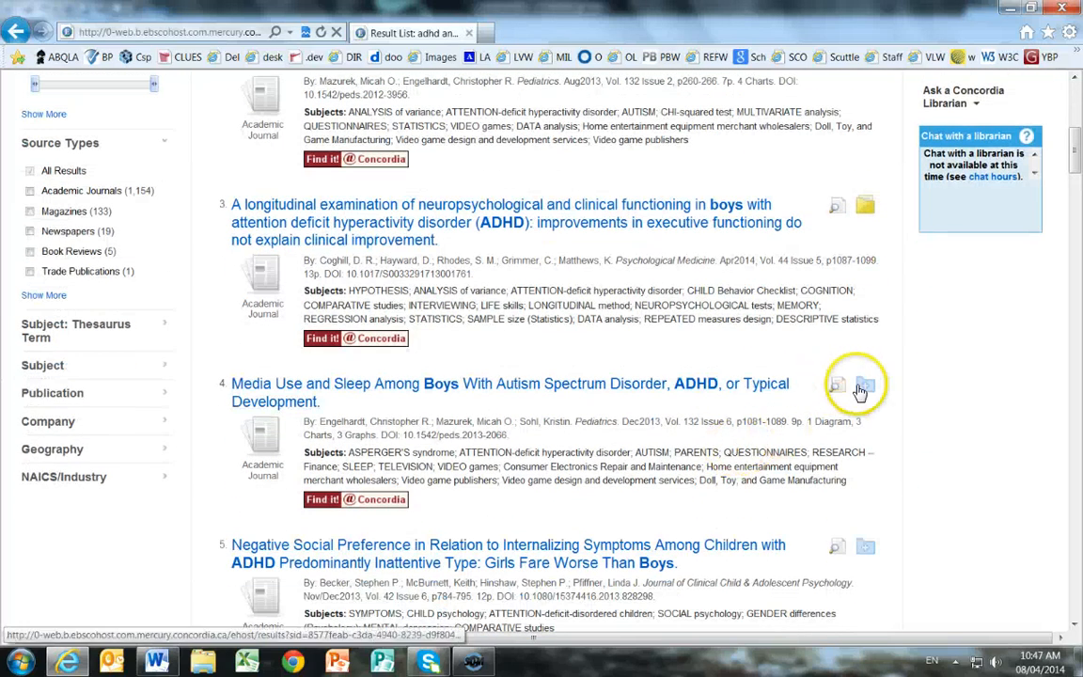
scroll(771, 508, down, 3)
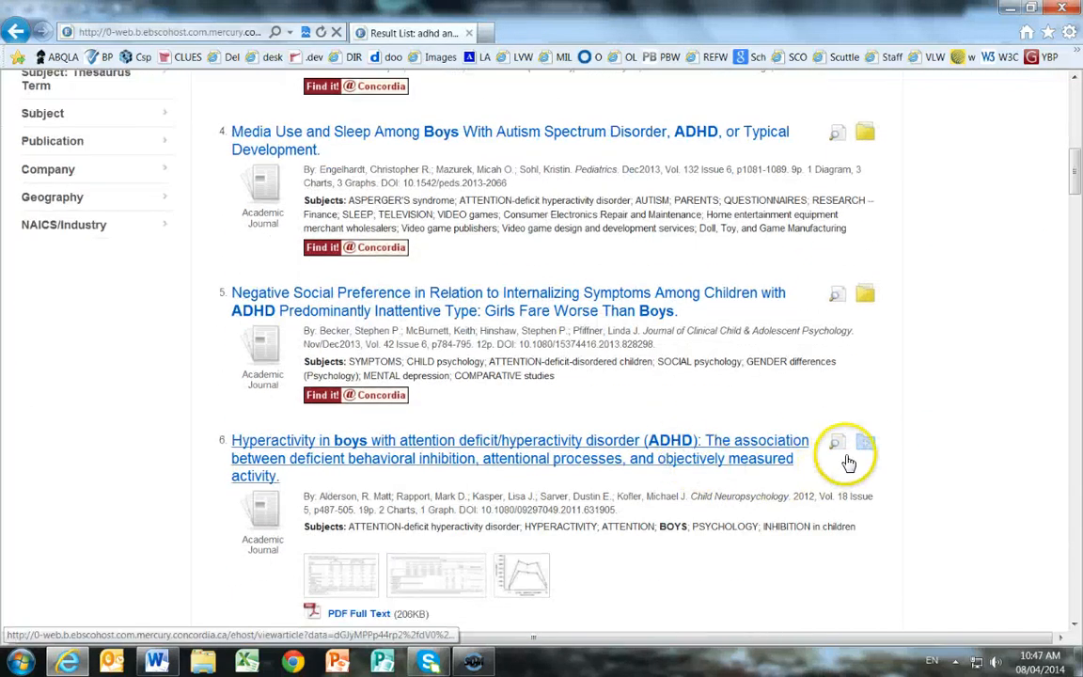
click(864, 444)
- Open the EBSCOhost folder, look through the saved articles and select all of them
scroll(605, 476, up, 10)
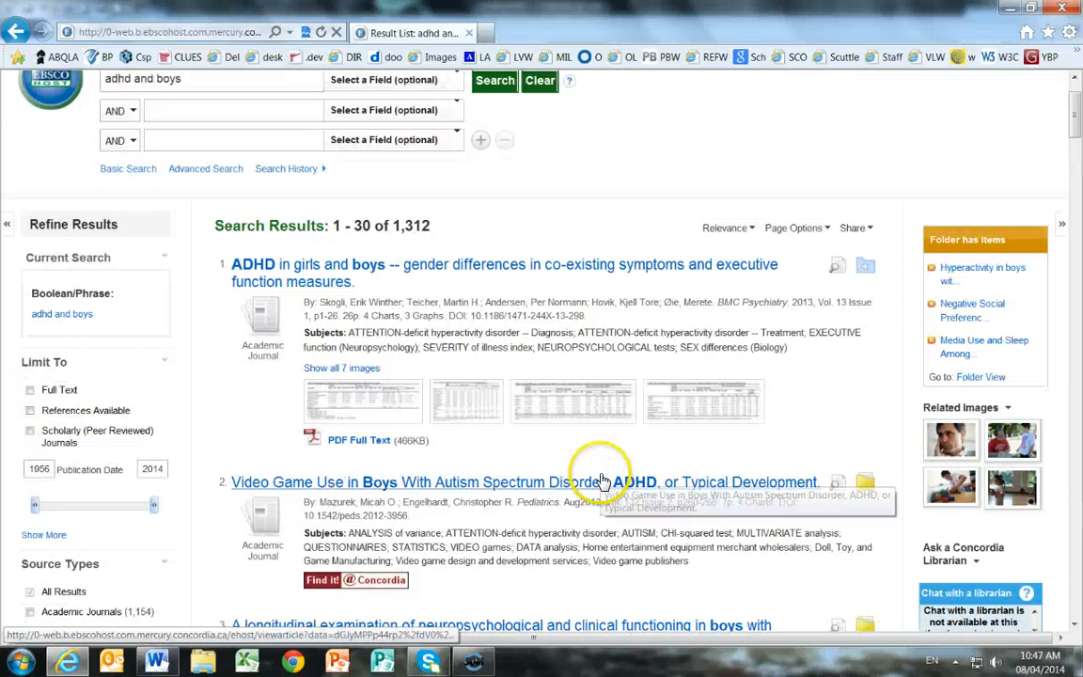
scroll(604, 473, down, 1)
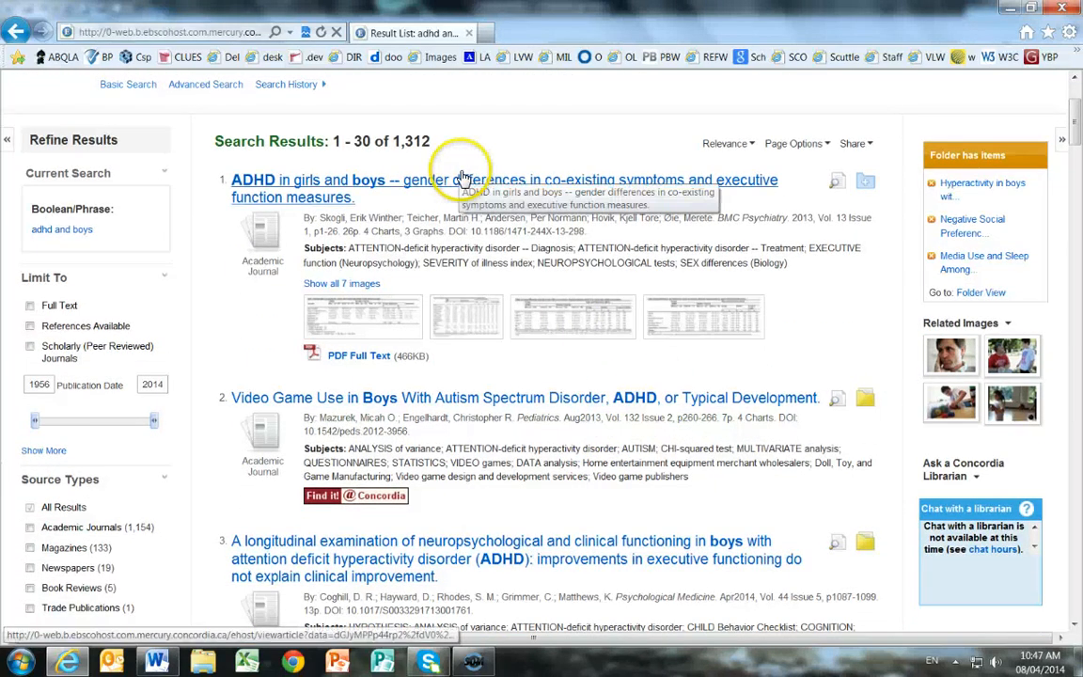
scroll(595, 452, up, 2)
scroll(600, 460, down, 2)
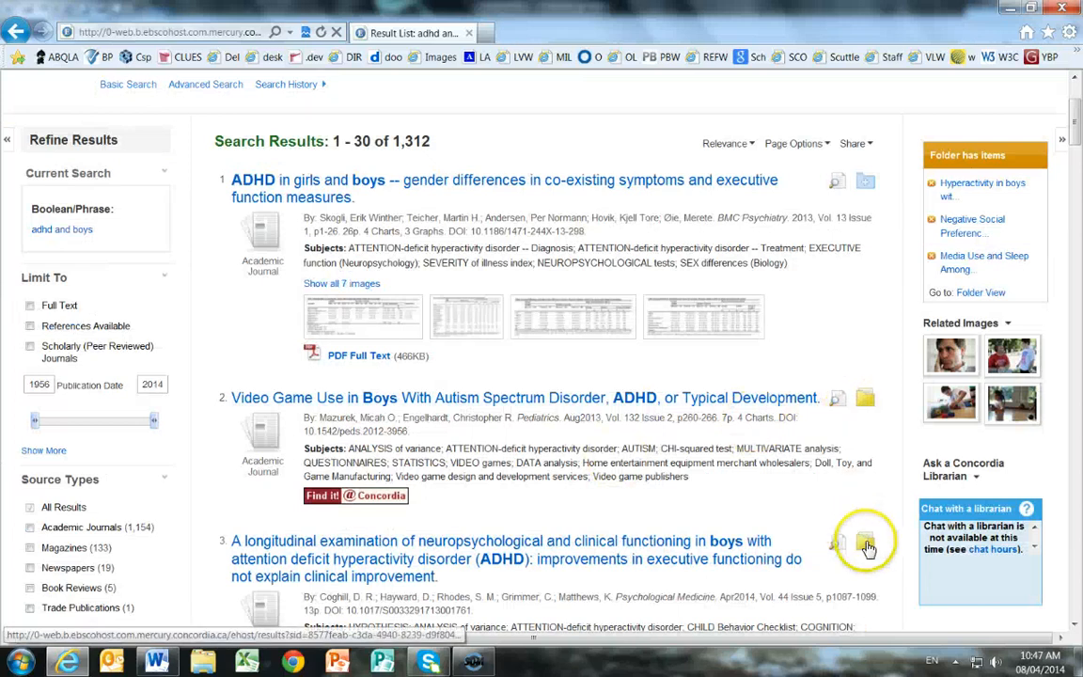
scroll(743, 451, up, 2)
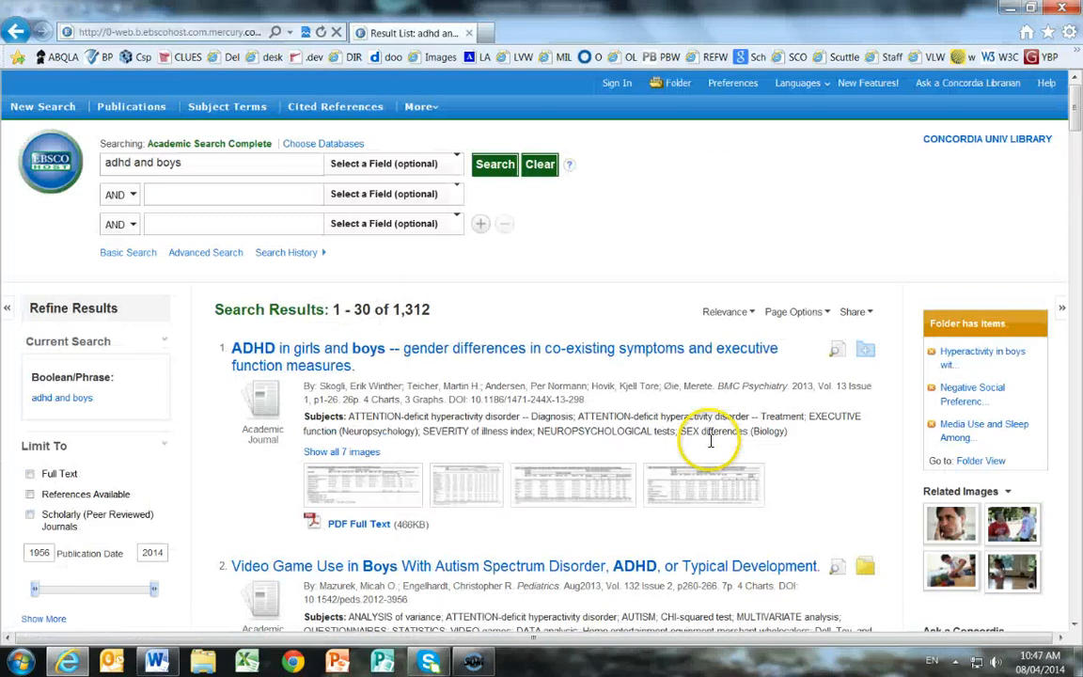
click(678, 90)
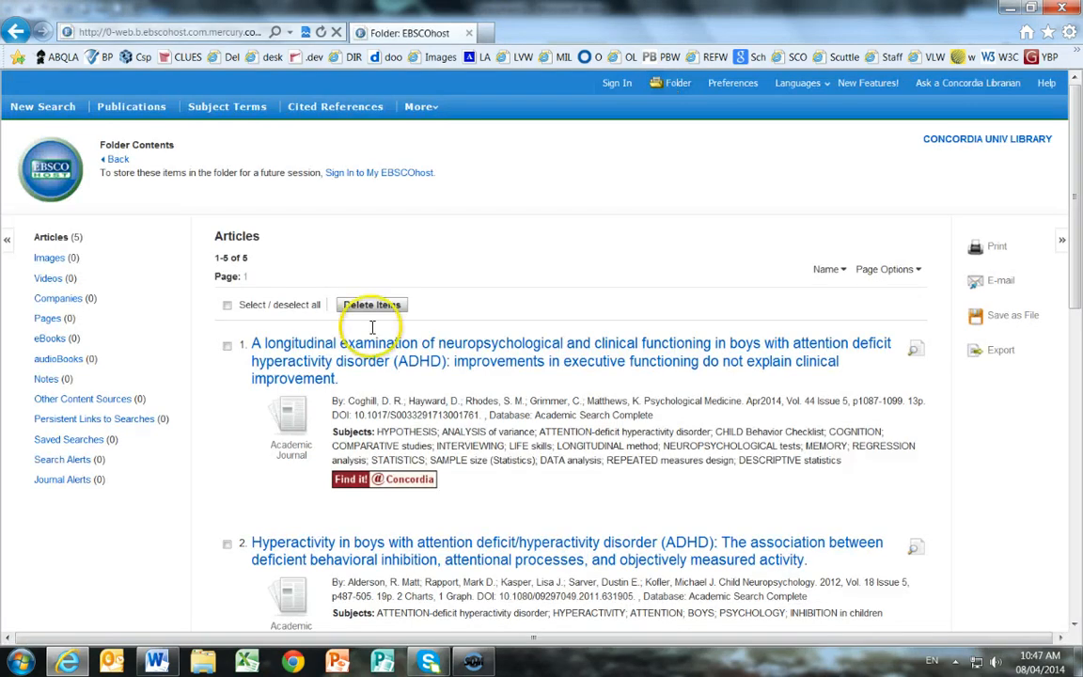
scroll(635, 391, down, 6)
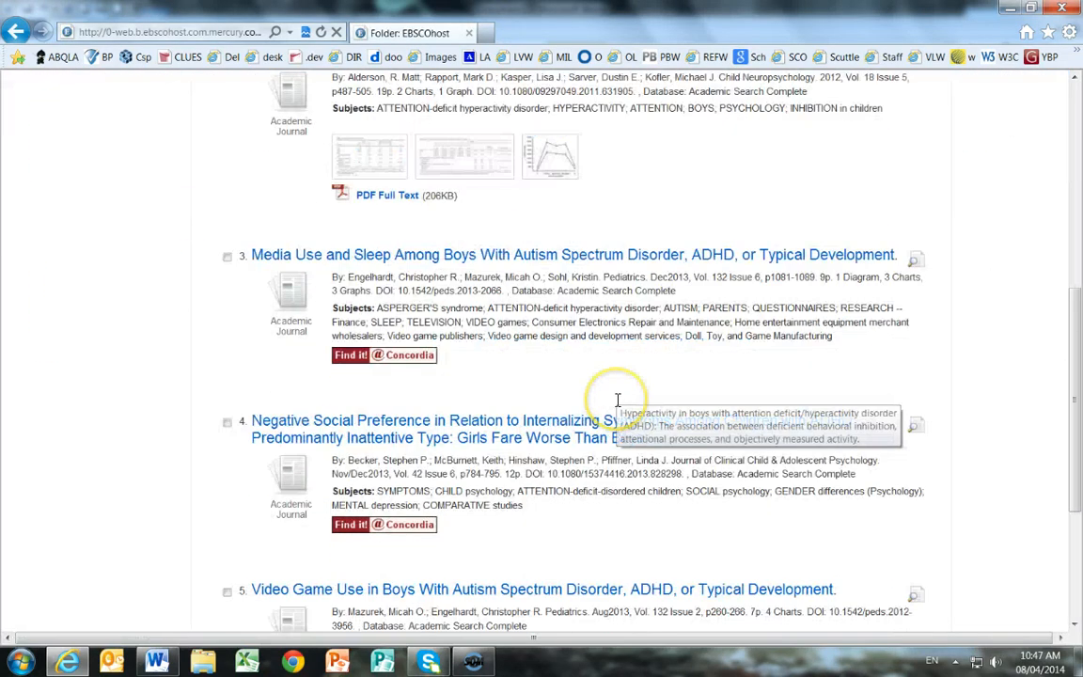
scroll(612, 400, up, 5)
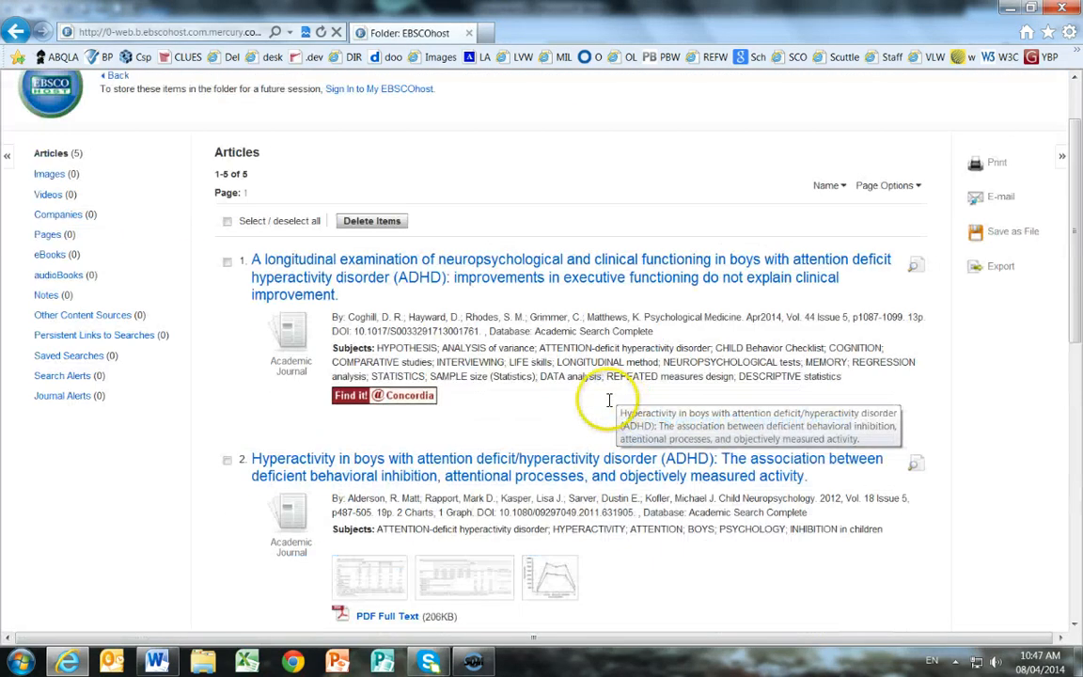
click(227, 221)
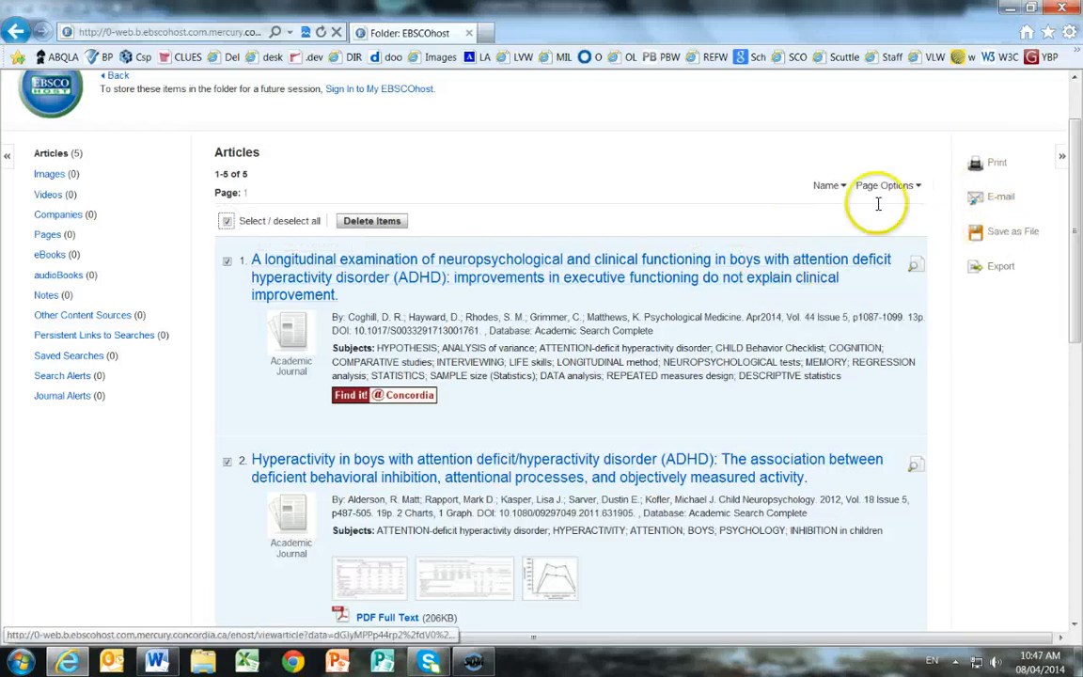
- Generate the print page for the selected articles in APA (American Psychological Assoc.) citation format, without sending it to a printer
click(993, 164)
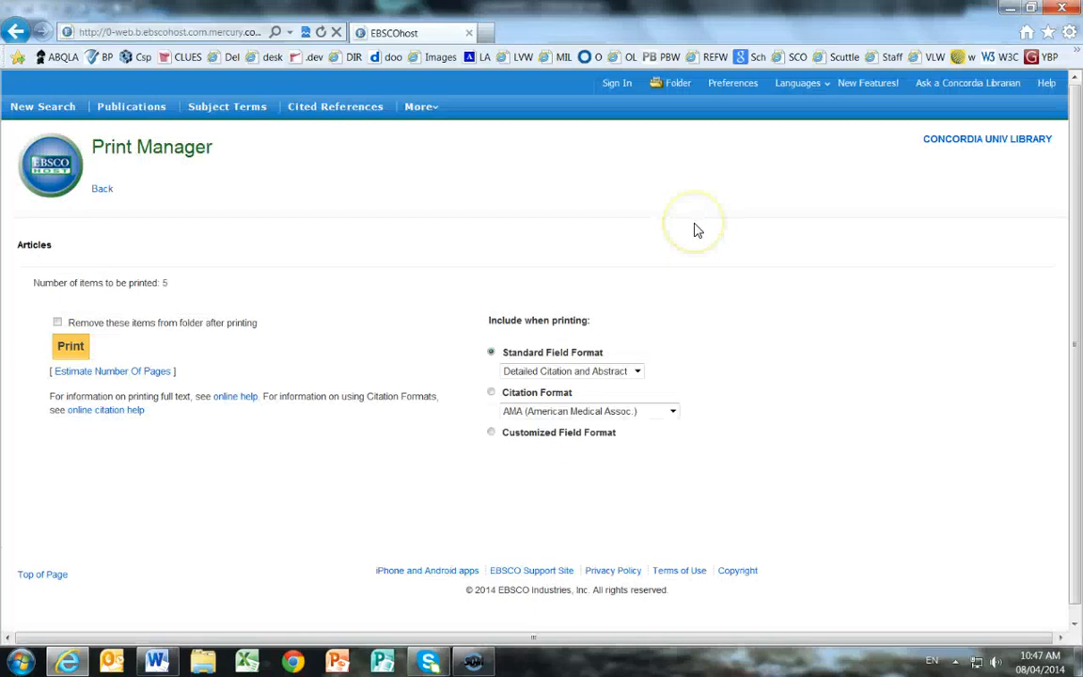
click(577, 414)
click(580, 440)
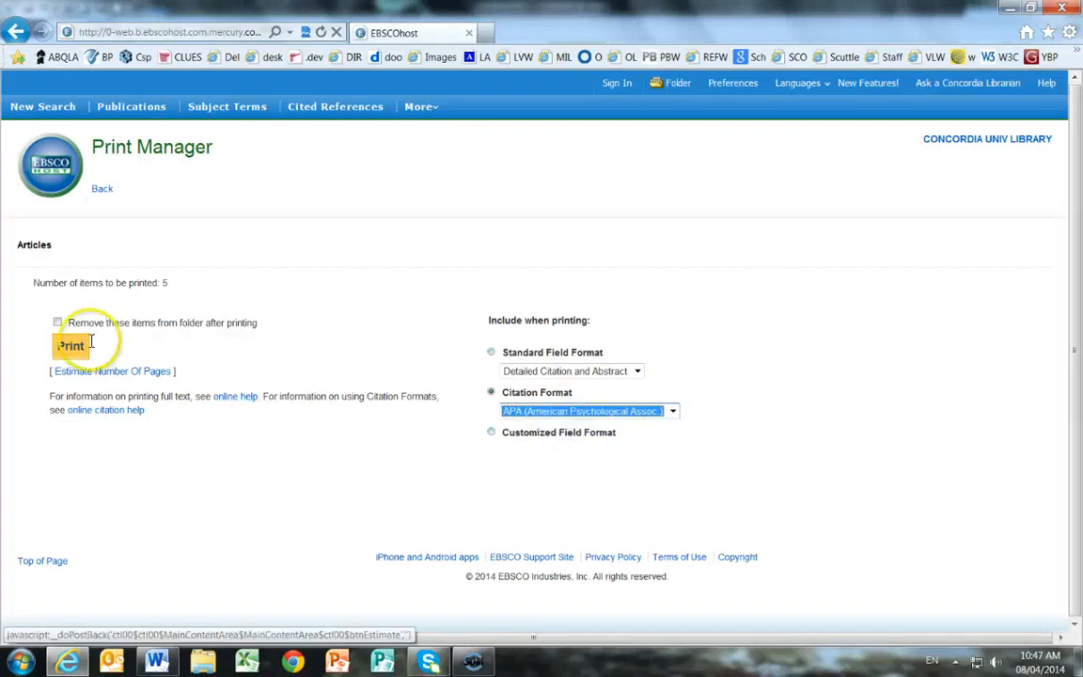
click(62, 345)
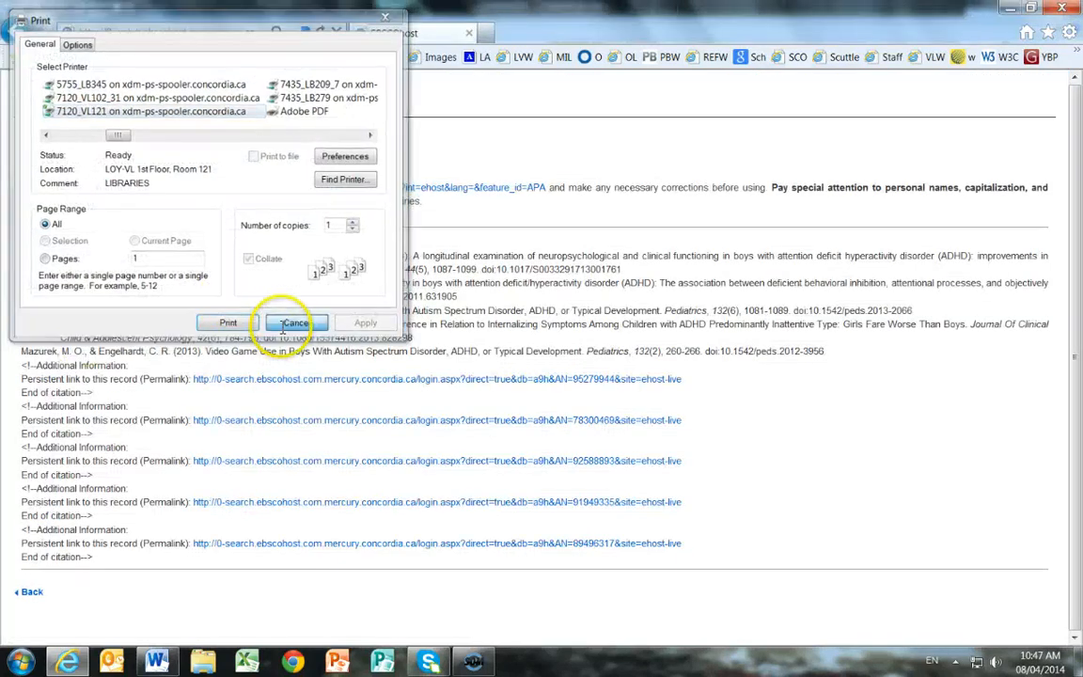
click(283, 329)
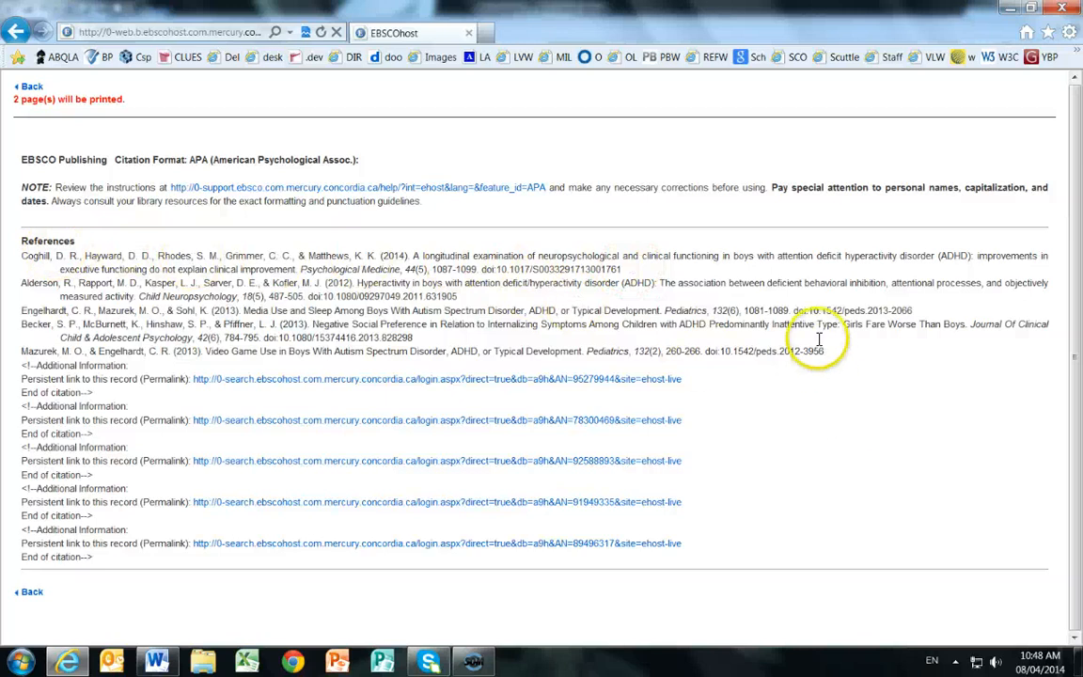
- Copy the five APA references from the print page and paste them as text only below the existing reference in the Word document
drag(752, 349, 18, 255)
right_click(123, 261)
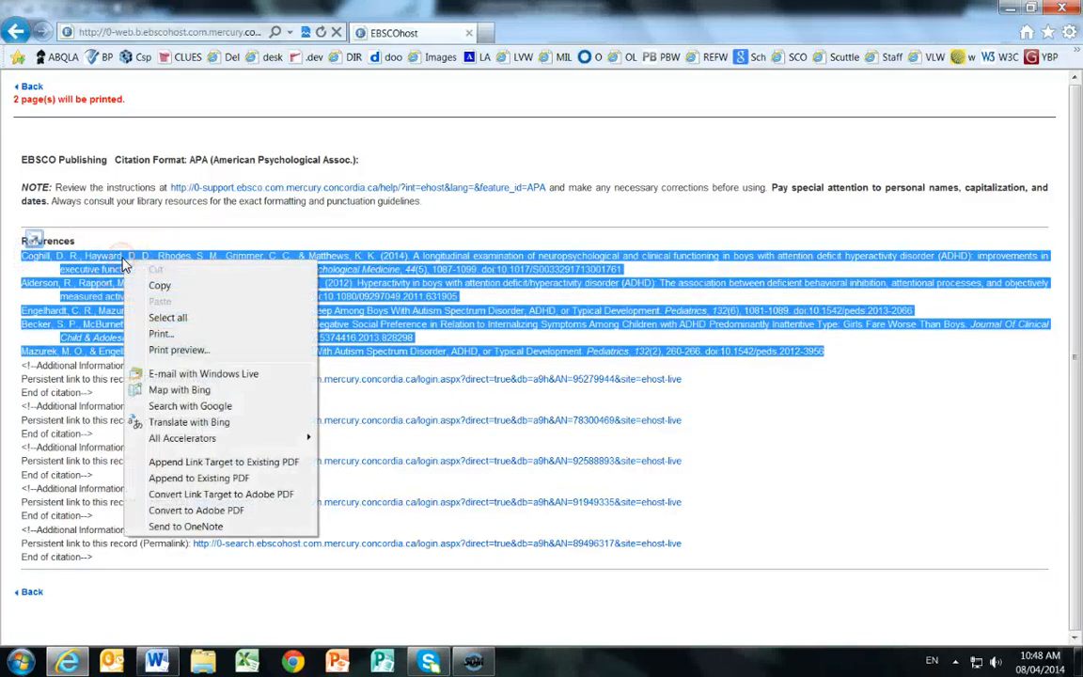
click(156, 288)
click(150, 658)
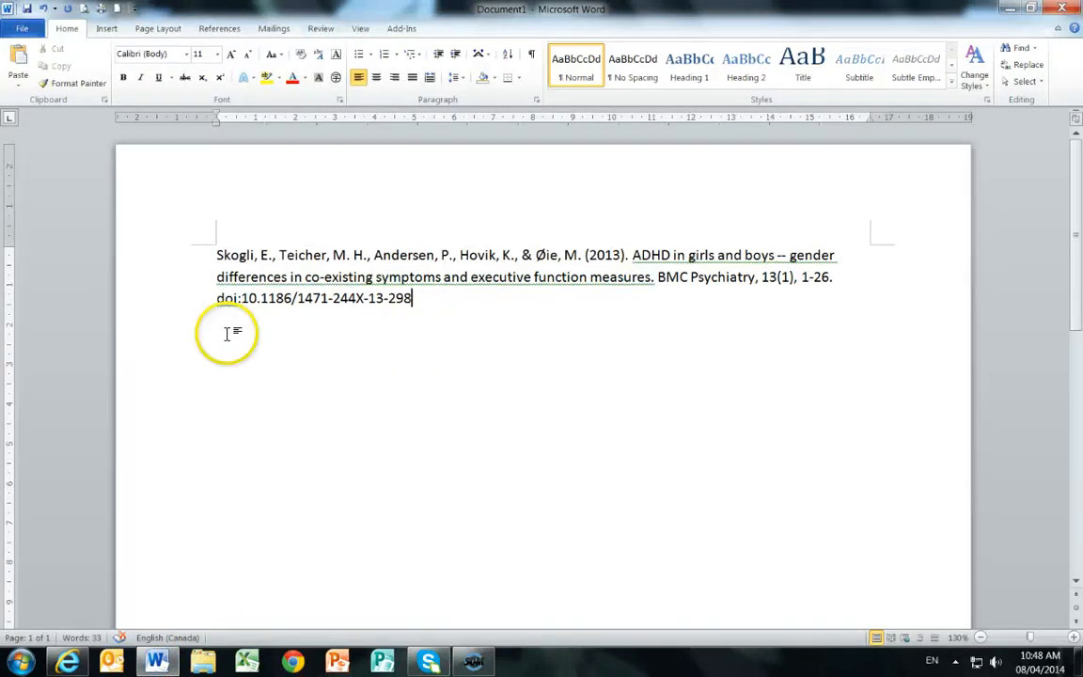
right_click(301, 342)
click(379, 406)
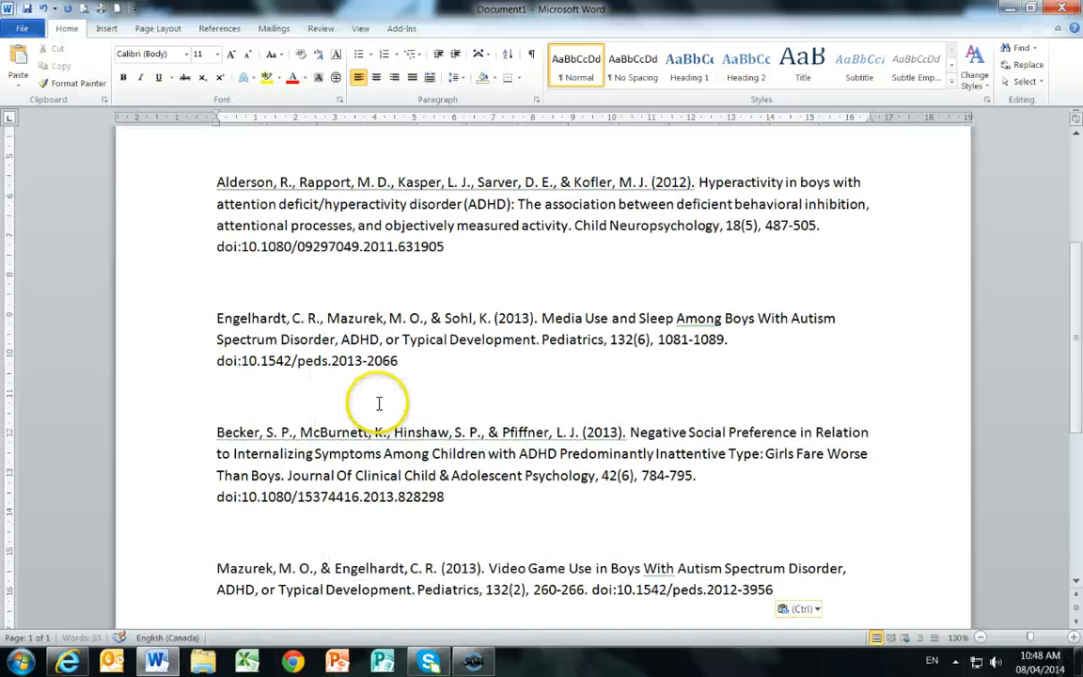
- Look over the pasted references and remove the blank paragraphs between them
scroll(459, 461, up, 4)
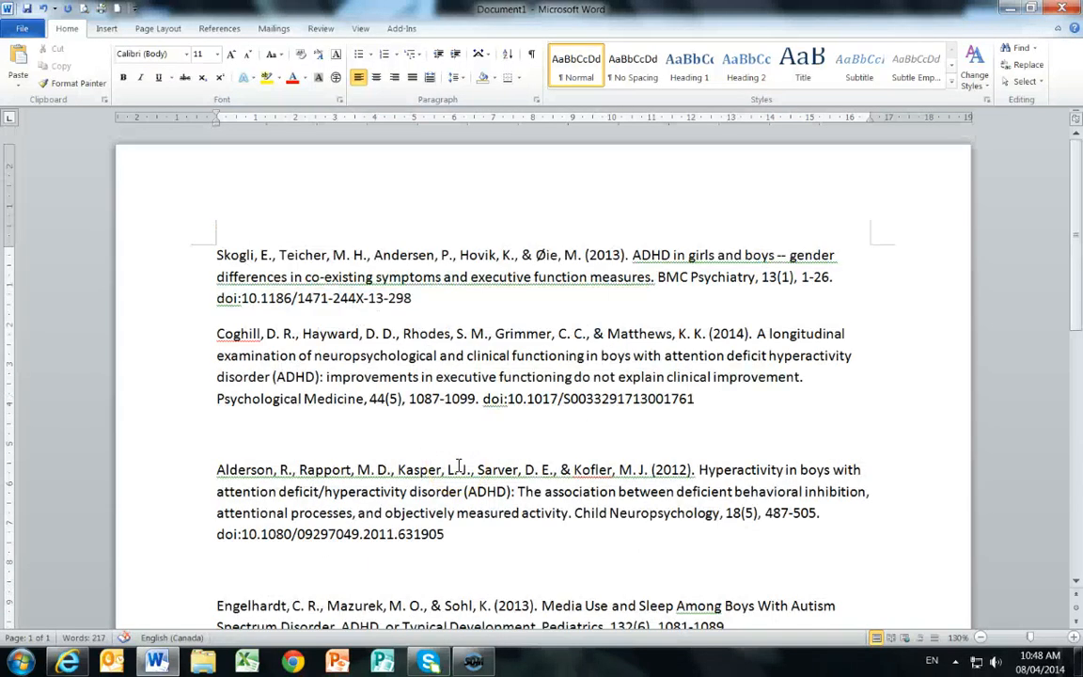
scroll(459, 467, down, 5)
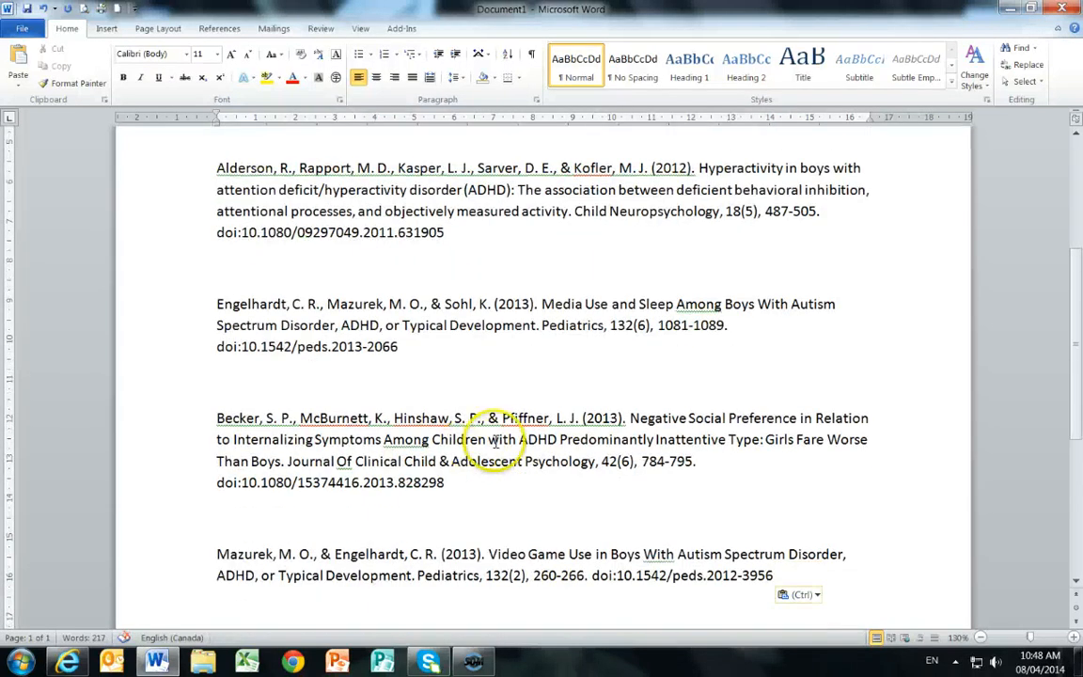
scroll(495, 442, down, 3)
scroll(499, 445, up, 3)
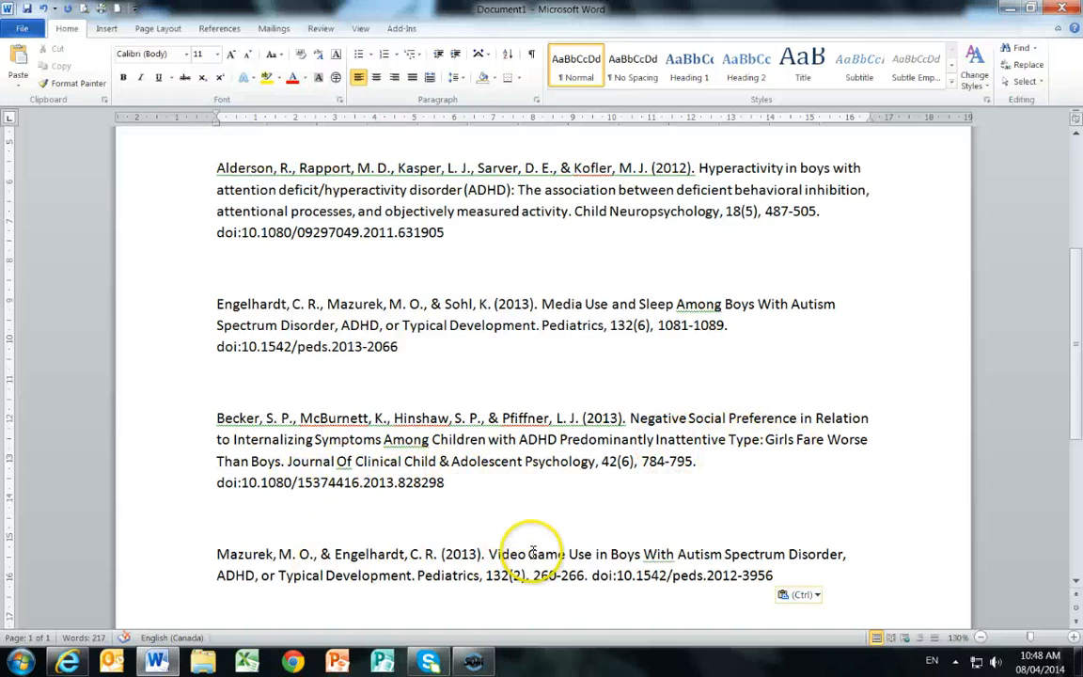
scroll(532, 553, up, 5)
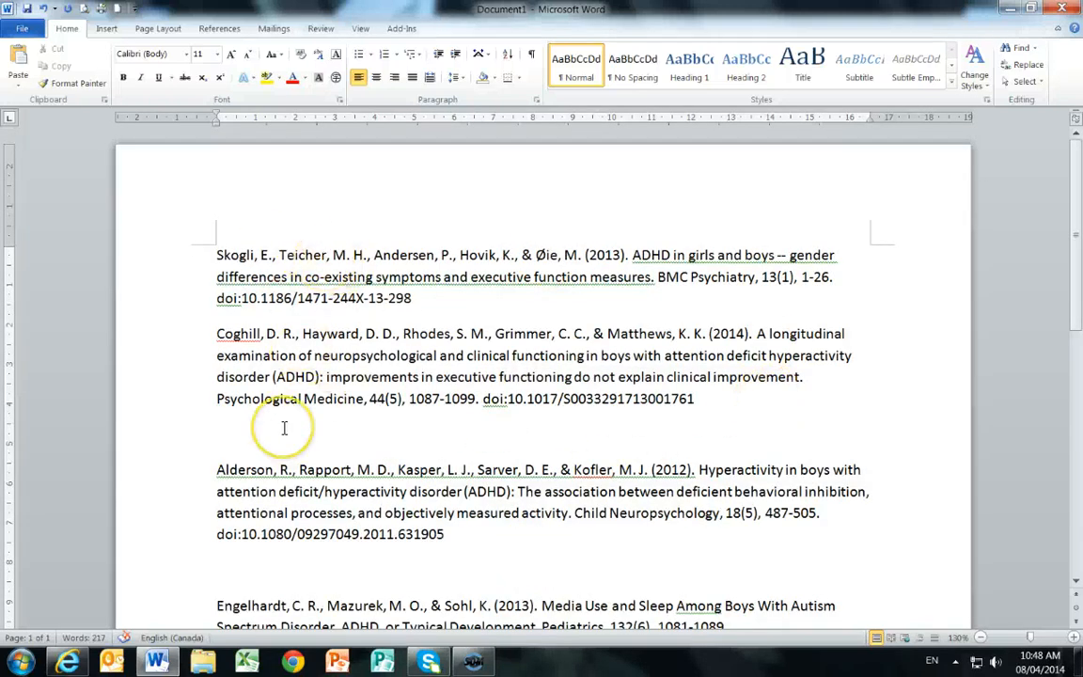
key(BackSpace)
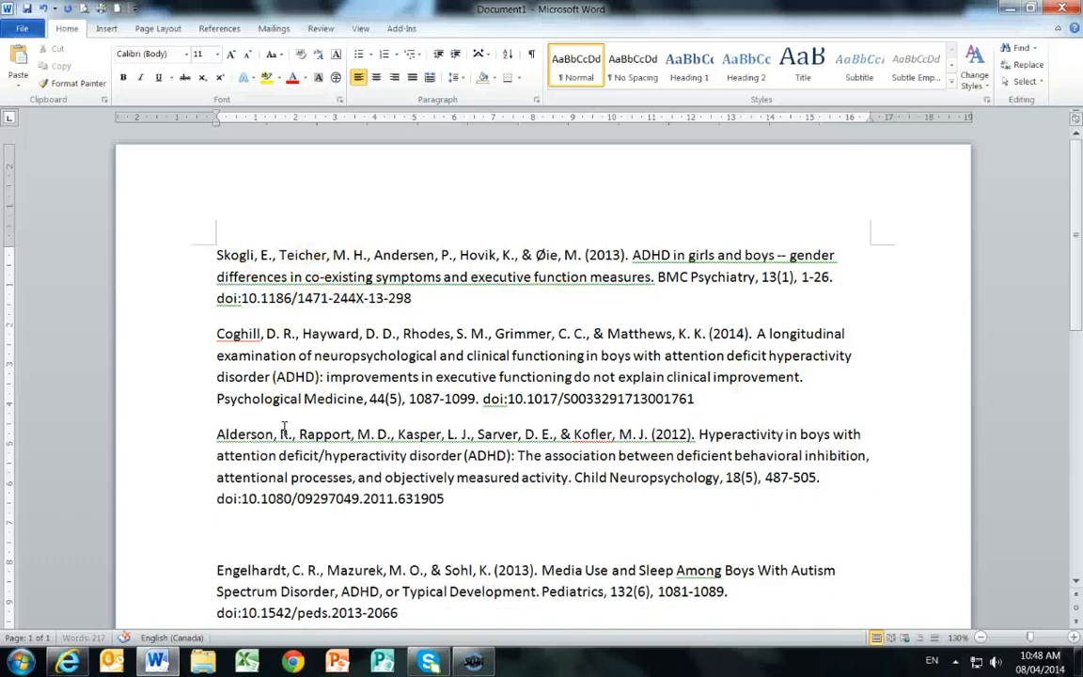
key(Delete)
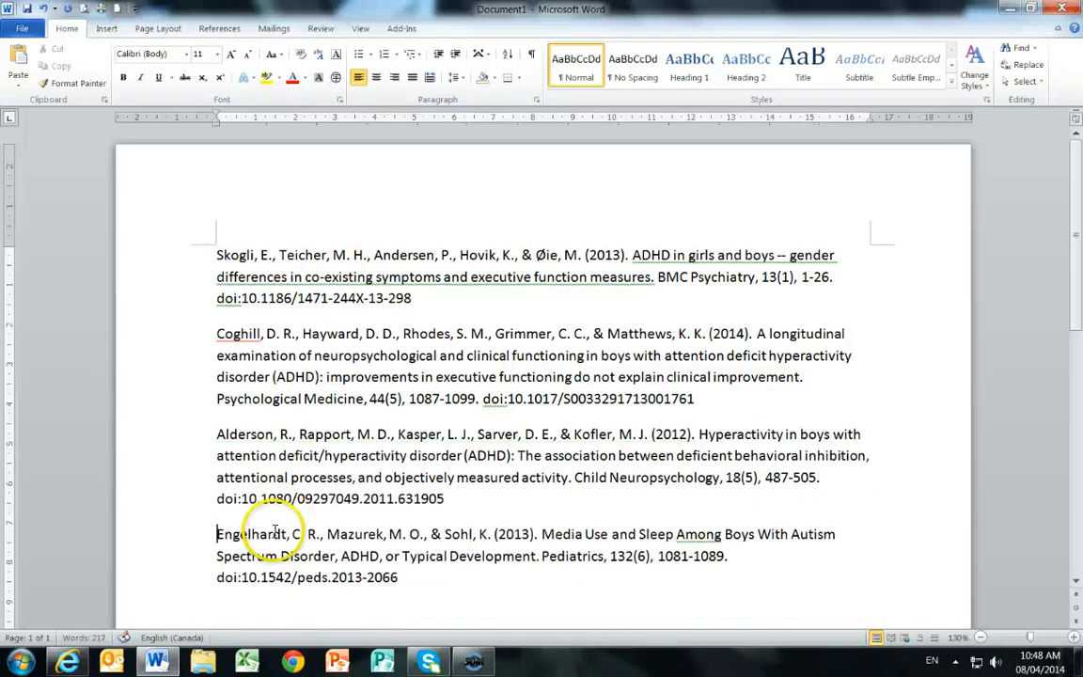
scroll(268, 532, down, 2)
key(Delete)
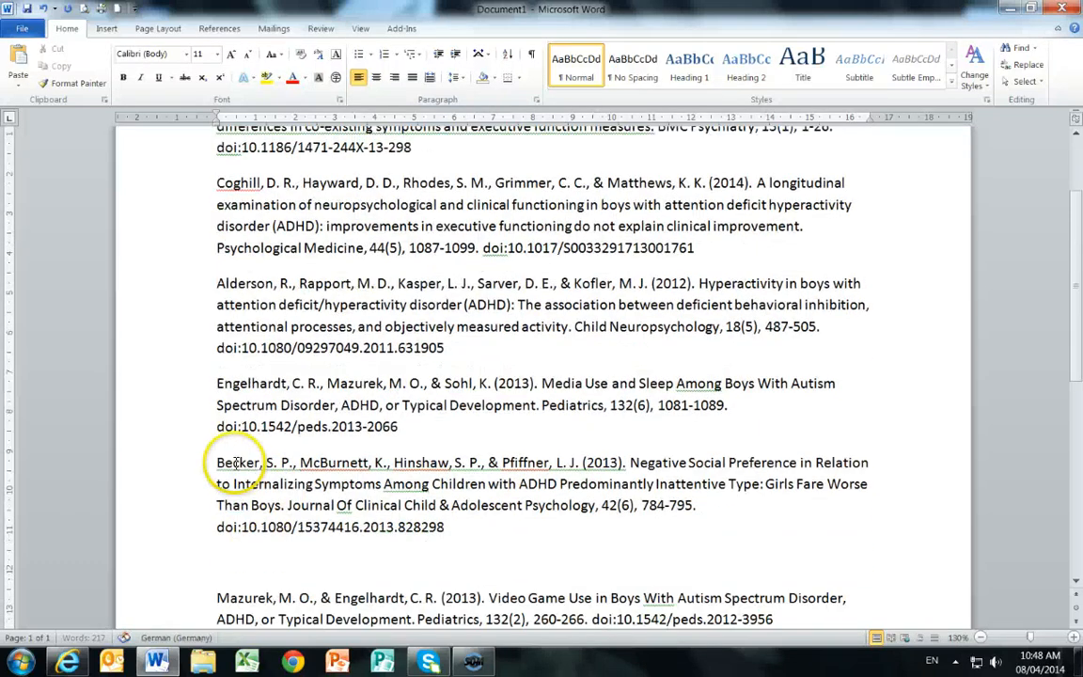
click(252, 559)
key(Delete)
- Move the "ADHD in girls and boys" reference from the start to the end of the list, pasting with merged formatting
scroll(251, 559, up, 3)
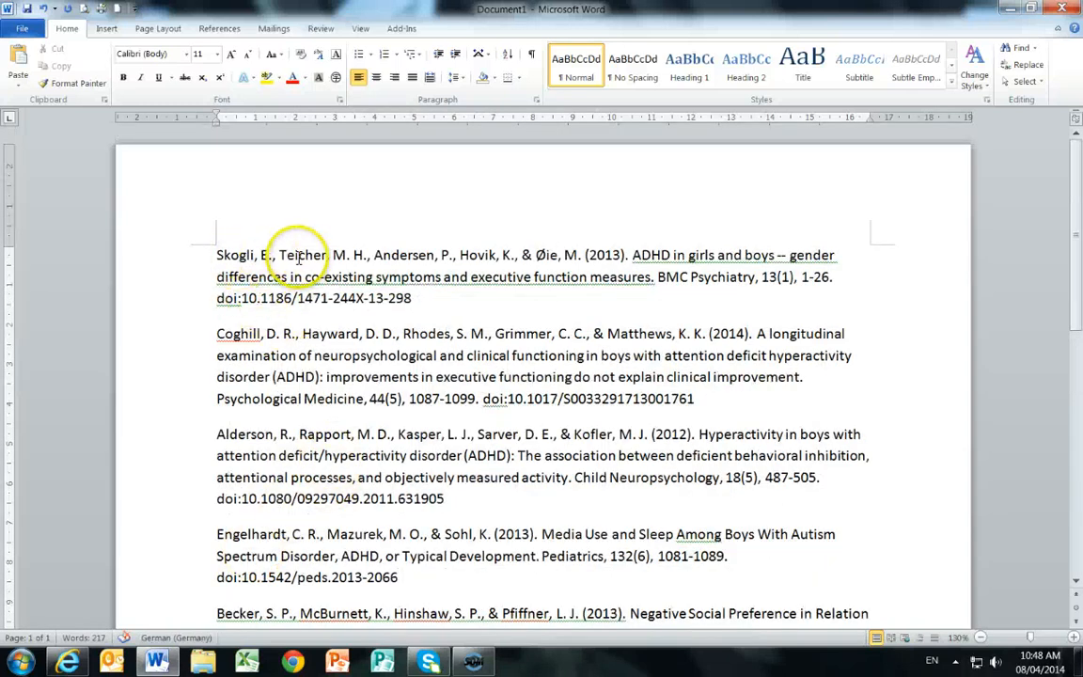
click(242, 455)
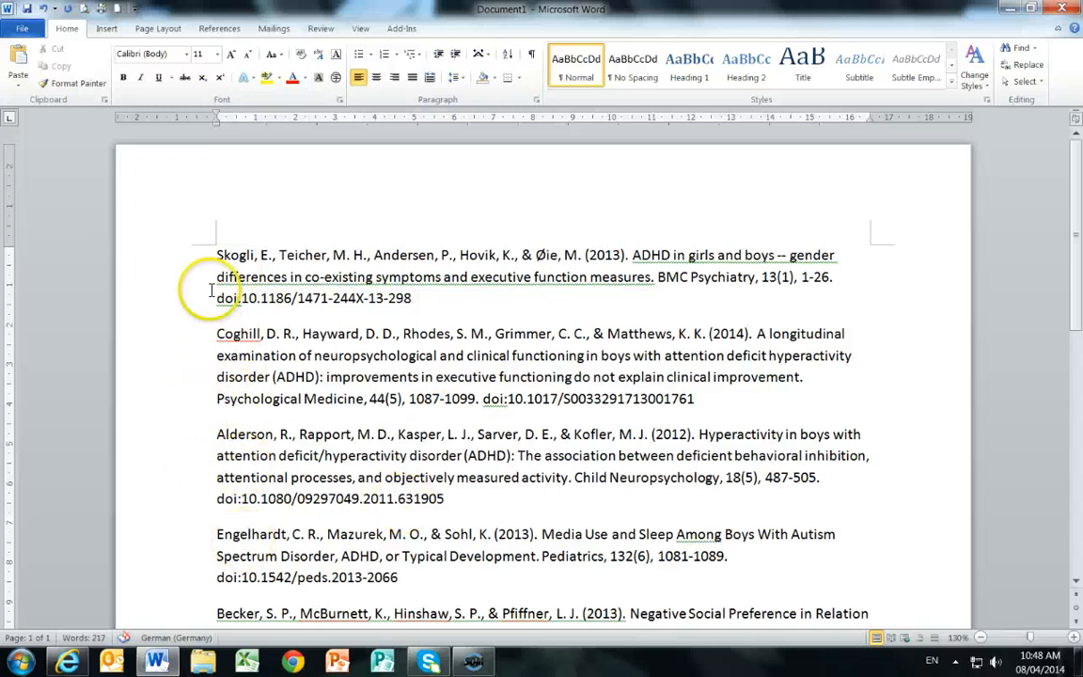
drag(424, 297, 278, 265)
right_click(279, 264)
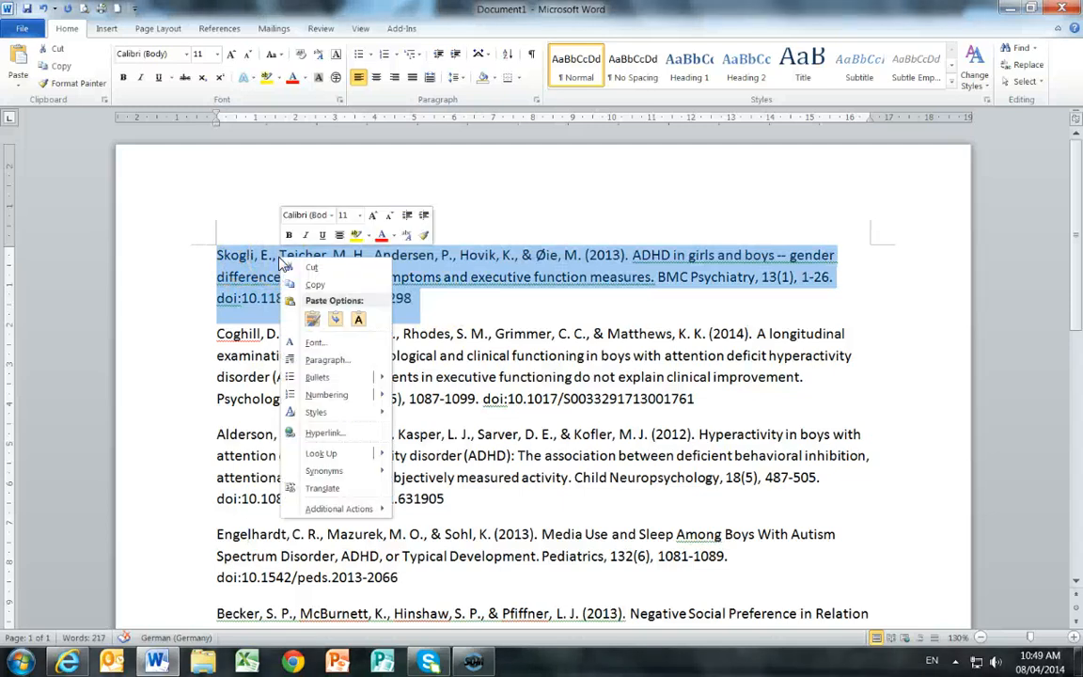
click(300, 270)
scroll(411, 414, down, 5)
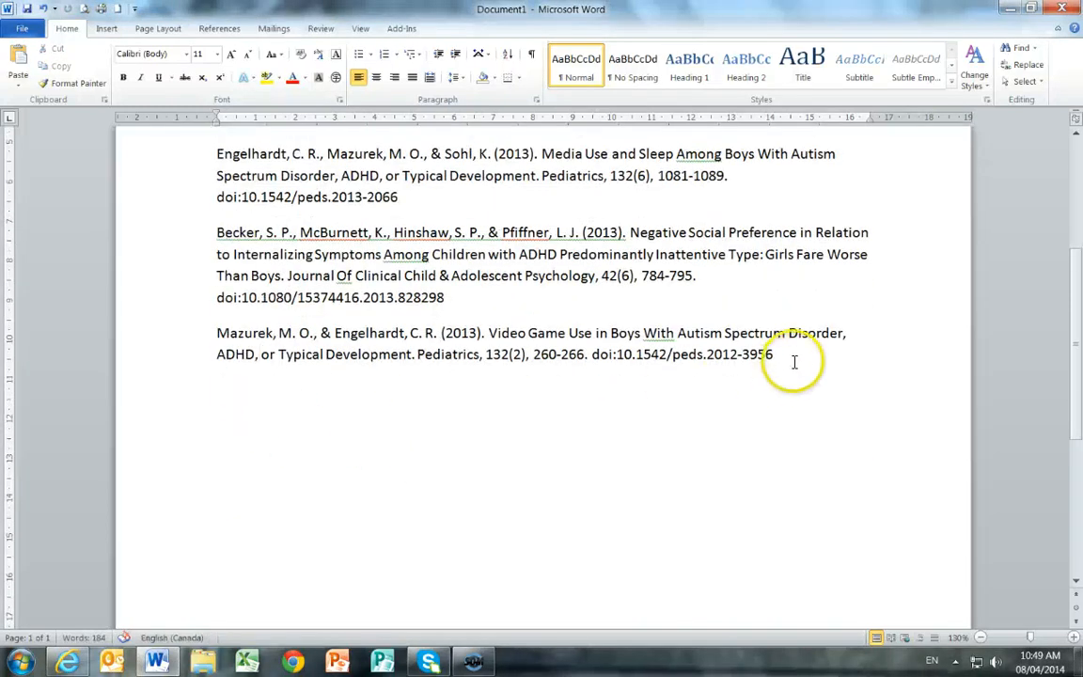
click(285, 382)
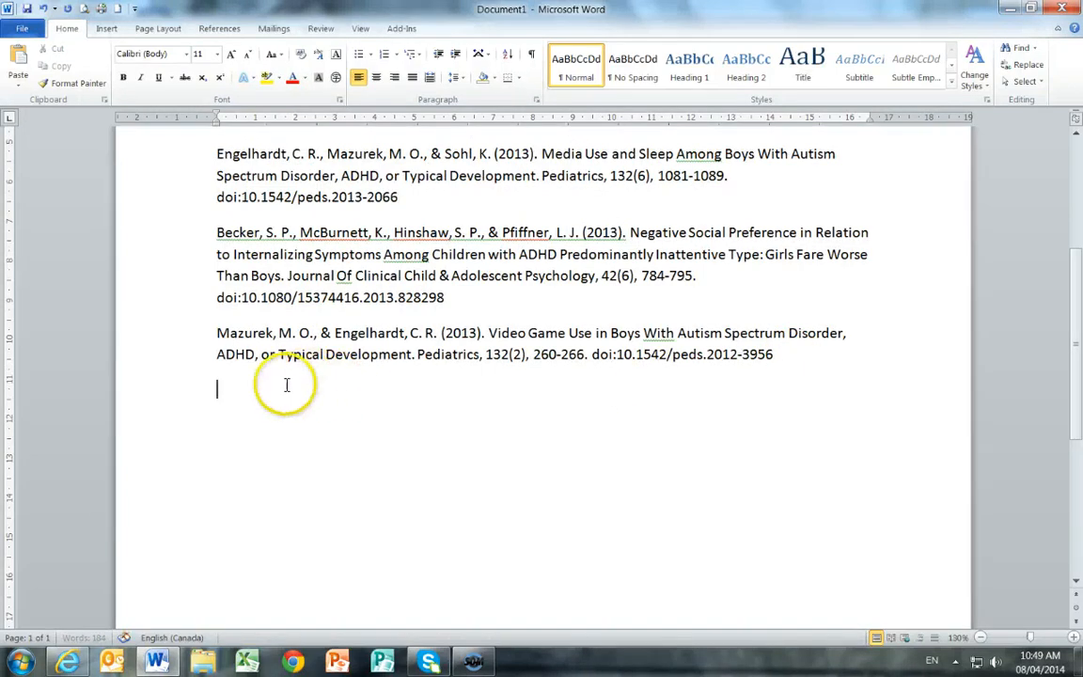
right_click(226, 388)
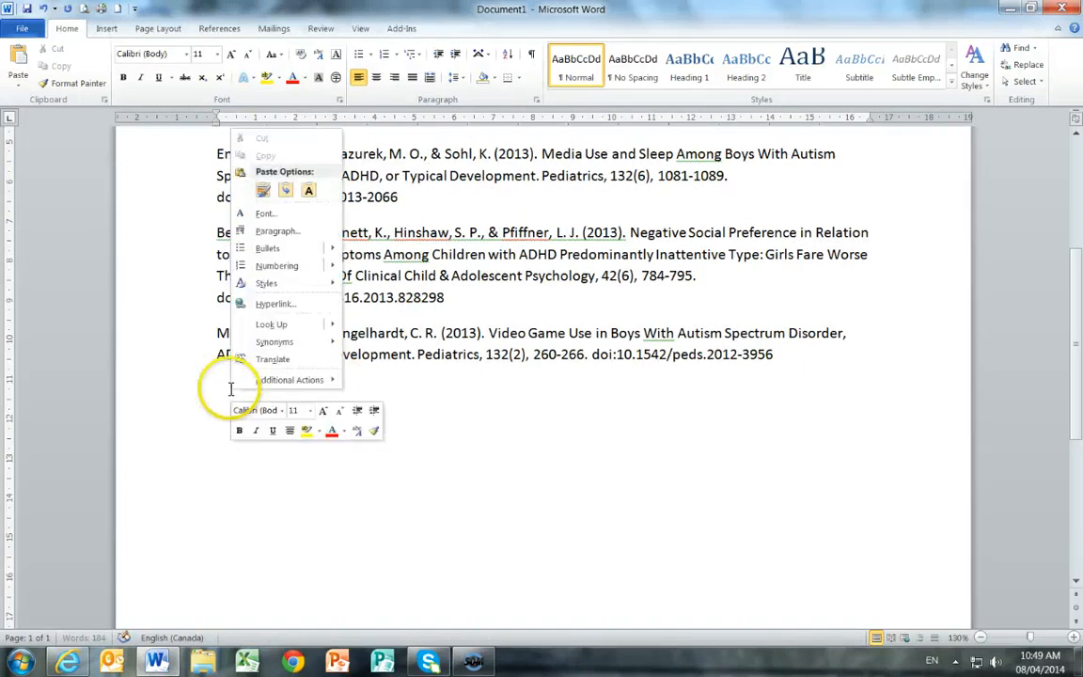
click(285, 190)
- Move the 2014 "A longitudinal examination" reference to a new paragraph directly after the "Hyperactivity in boys" reference
scroll(357, 414, up, 5)
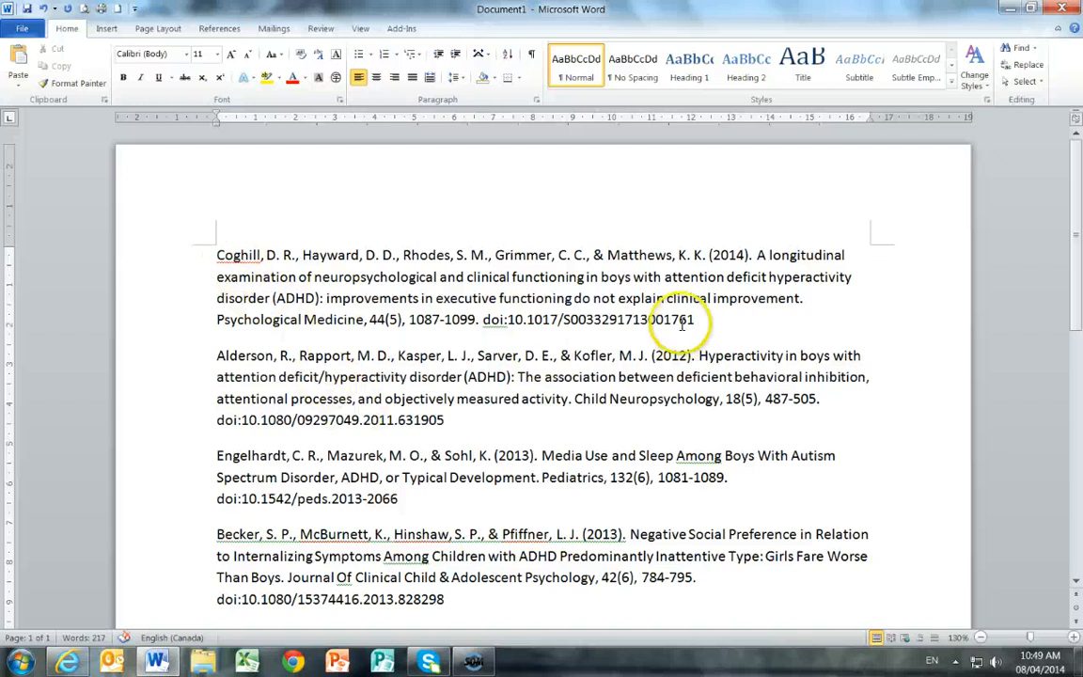
drag(697, 319, 199, 249)
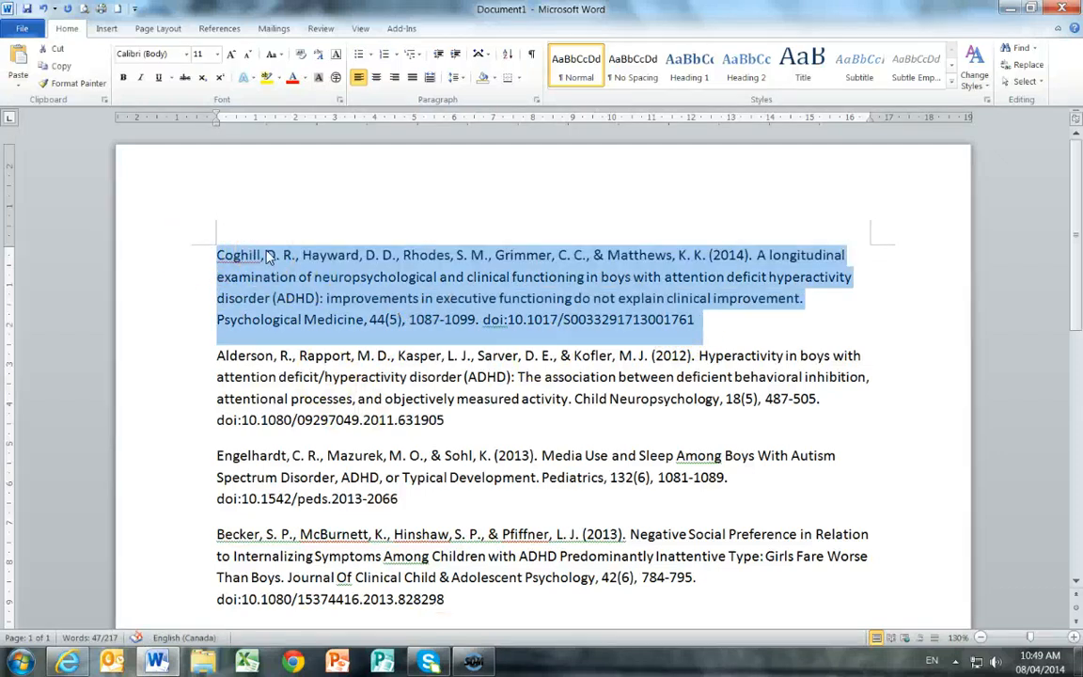
key(Delete)
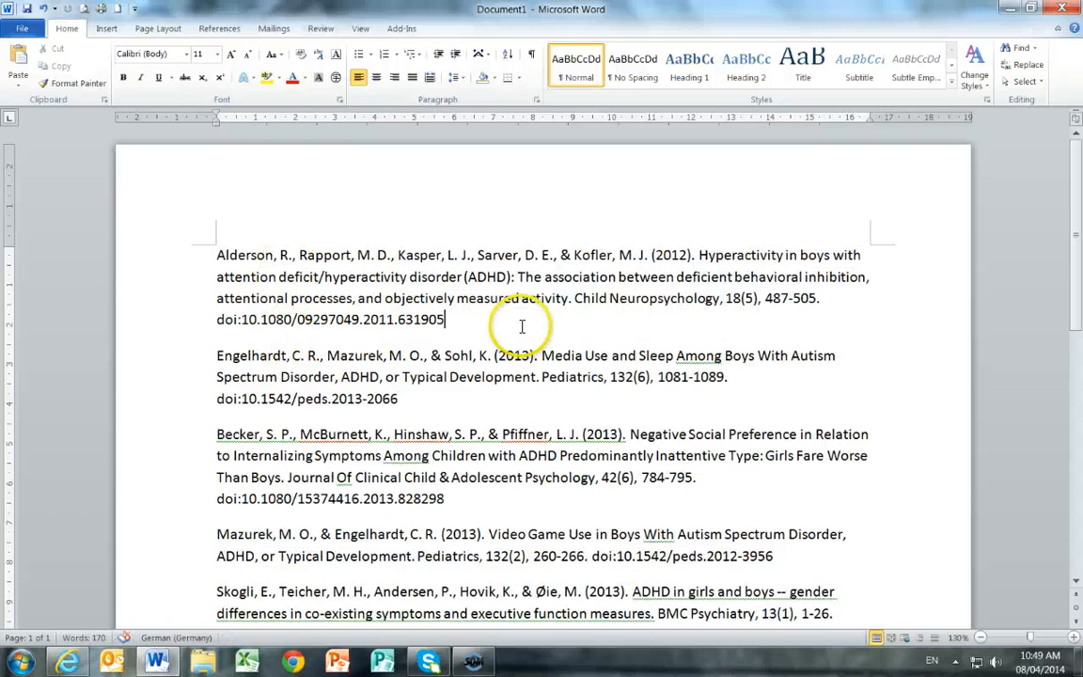
key(Return)
key(ctrl+v)
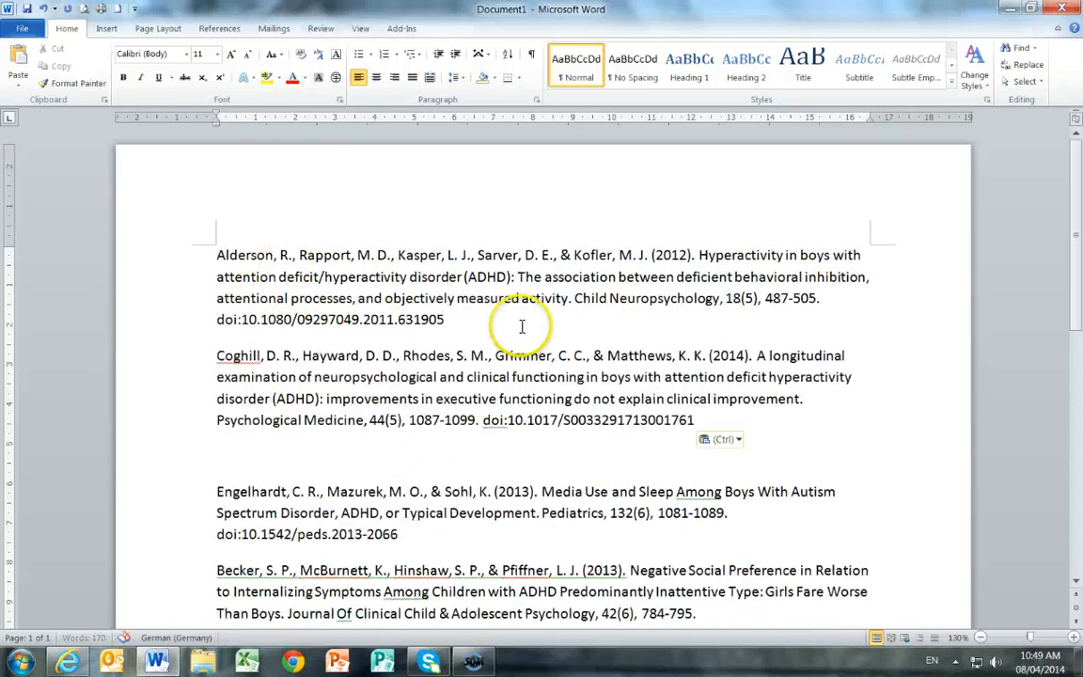
- Move the "Negative Social Preference" reference between the "Hyperactivity in boys" and "A longitudinal examination" references
scroll(722, 558, down, 2)
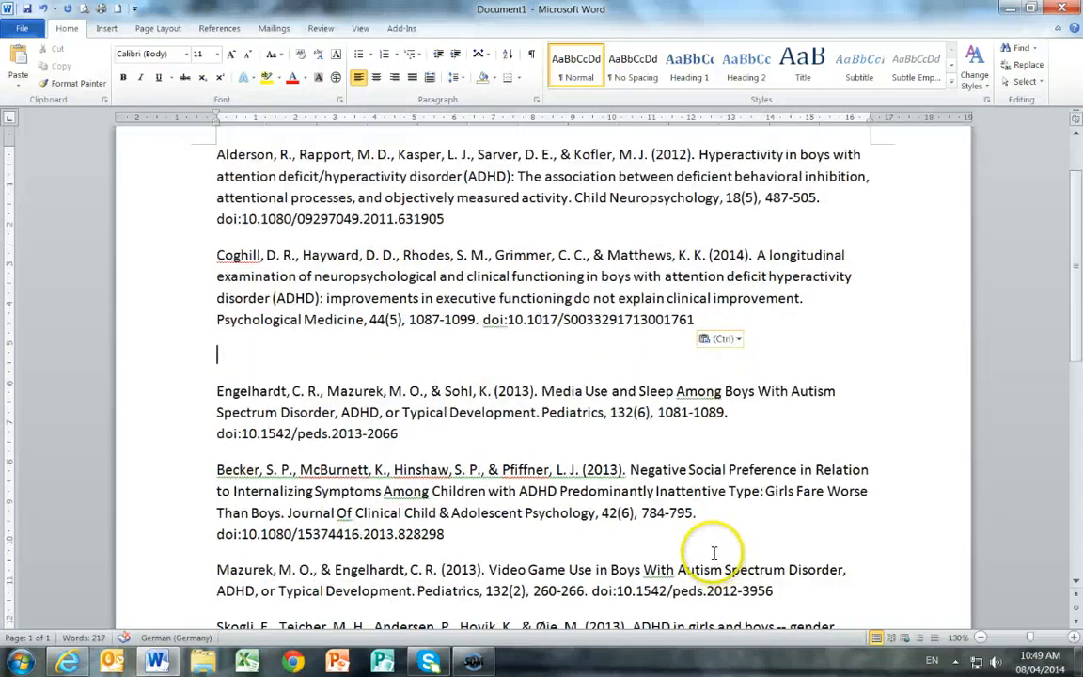
drag(448, 534, 205, 456)
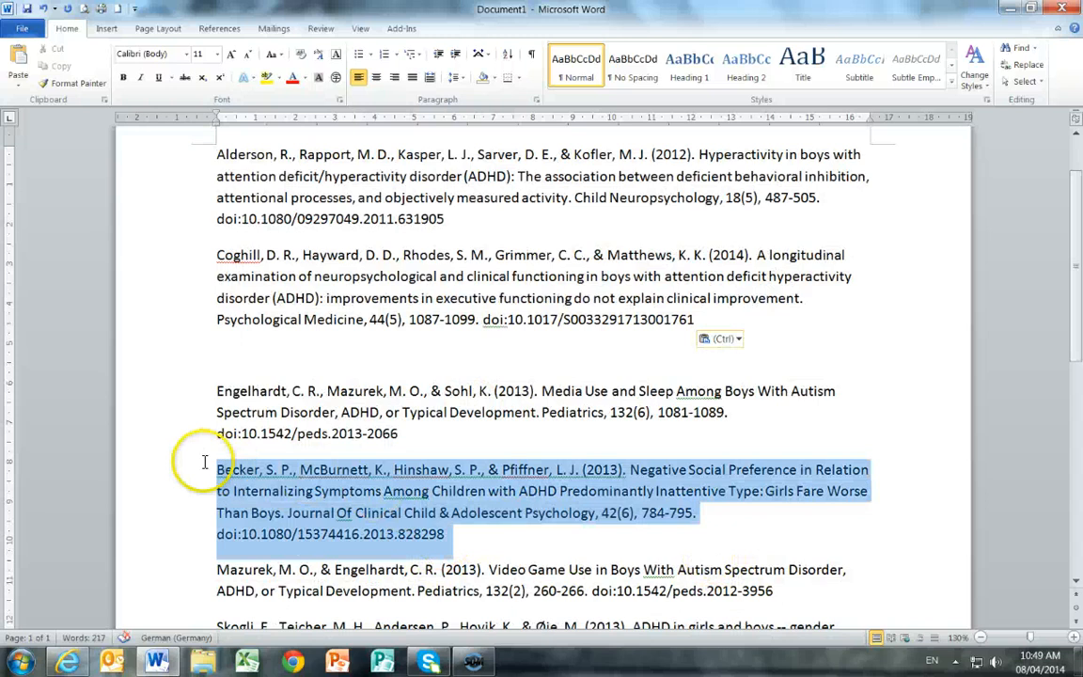
key(Delete)
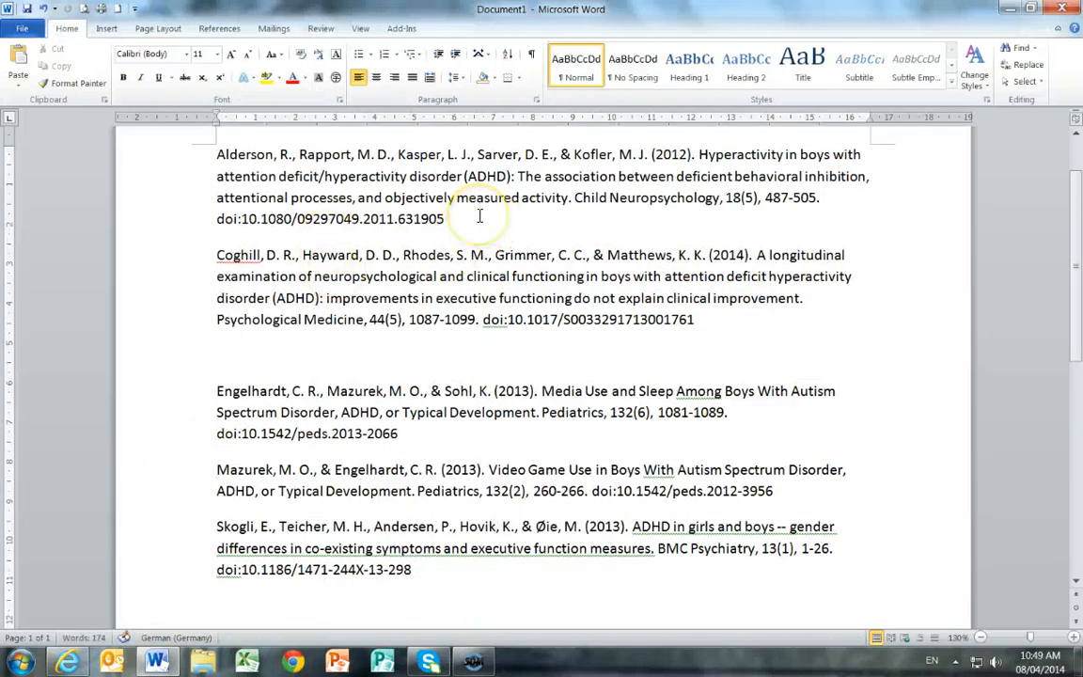
key(ctrl+v)
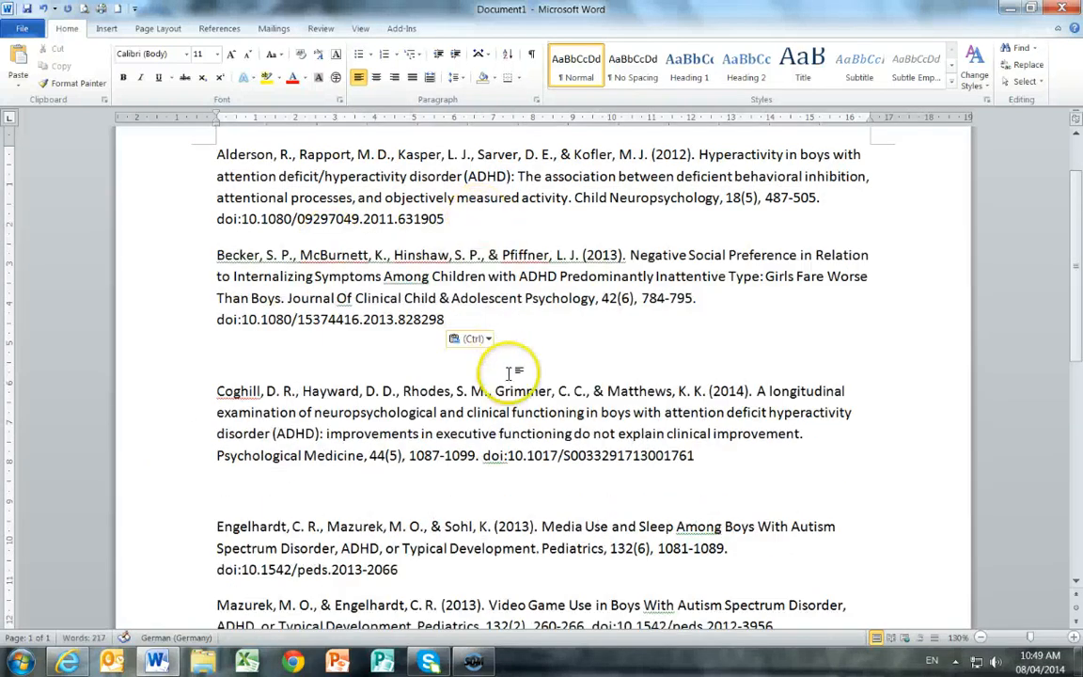
- Check the order of the references and delete the blank paragraphs before and after the "A longitudinal examination" reference
scroll(495, 367, down, 3)
scroll(508, 371, up, 2)
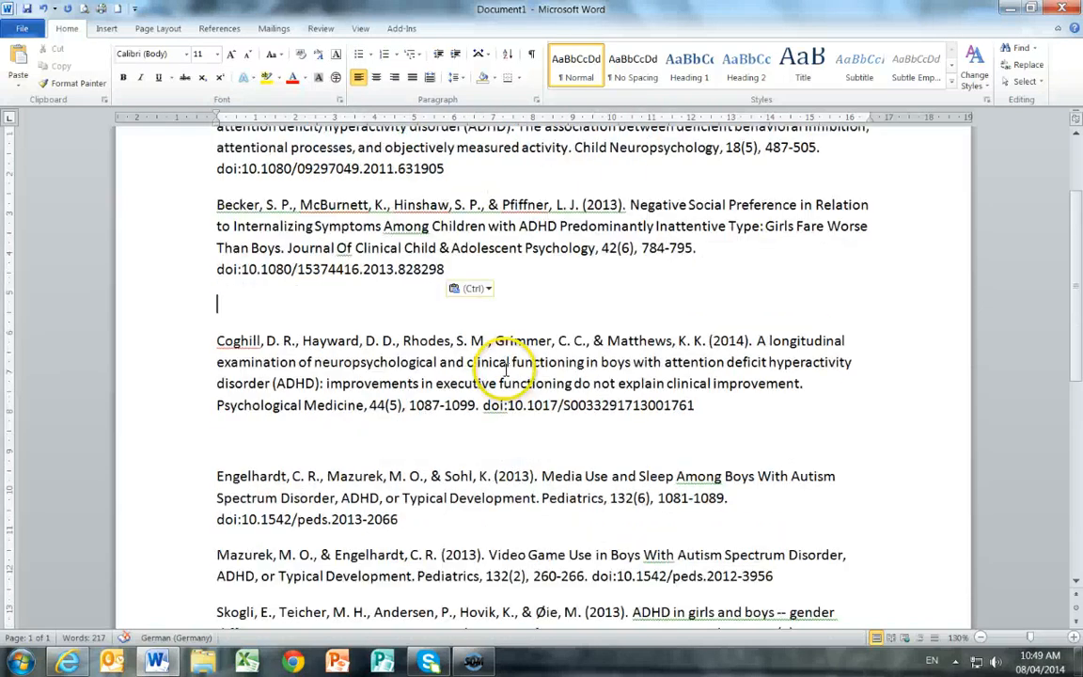
scroll(475, 367, up, 3)
scroll(268, 475, down, 2)
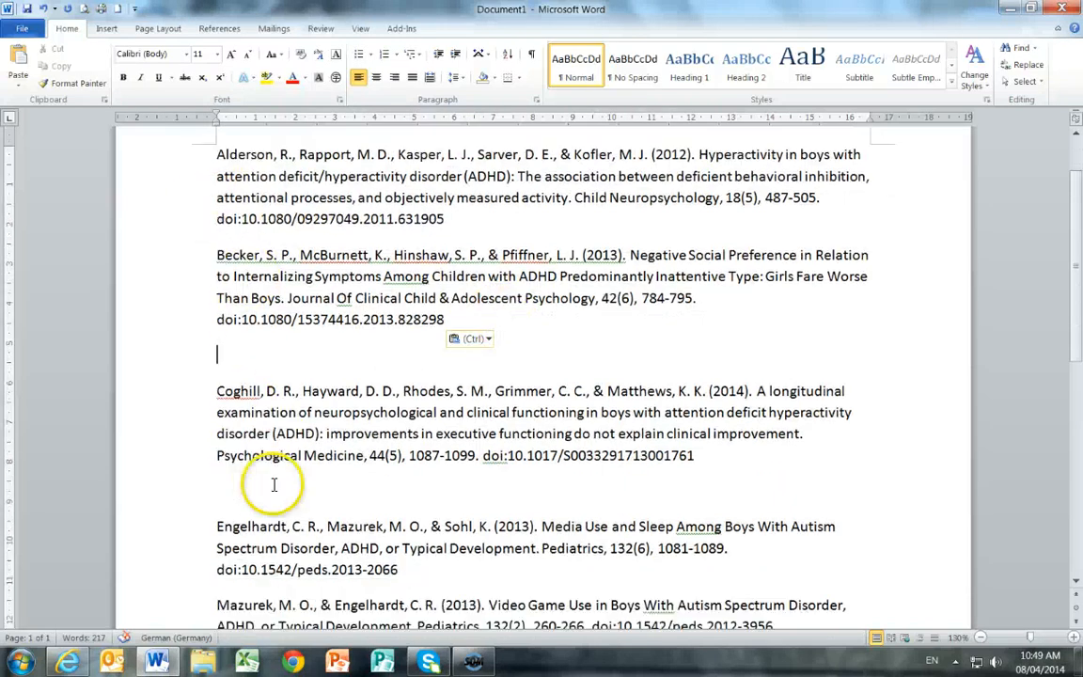
scroll(268, 475, down, 1)
scroll(273, 560, down, 2)
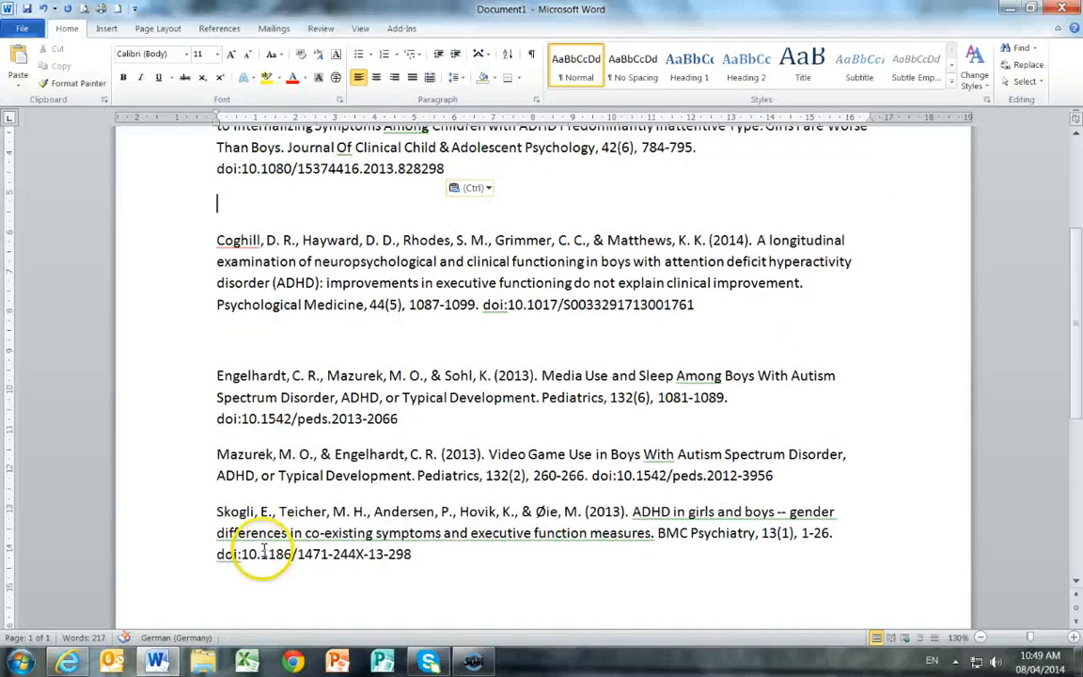
scroll(249, 470, up, 1)
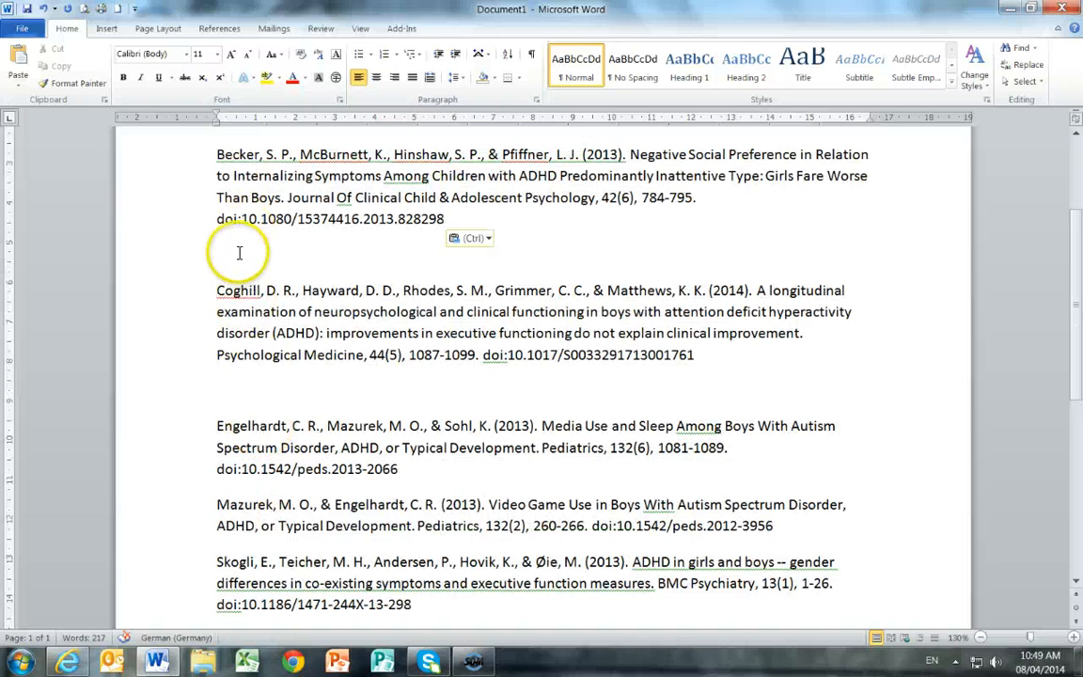
key(BackSpace)
key(Left)
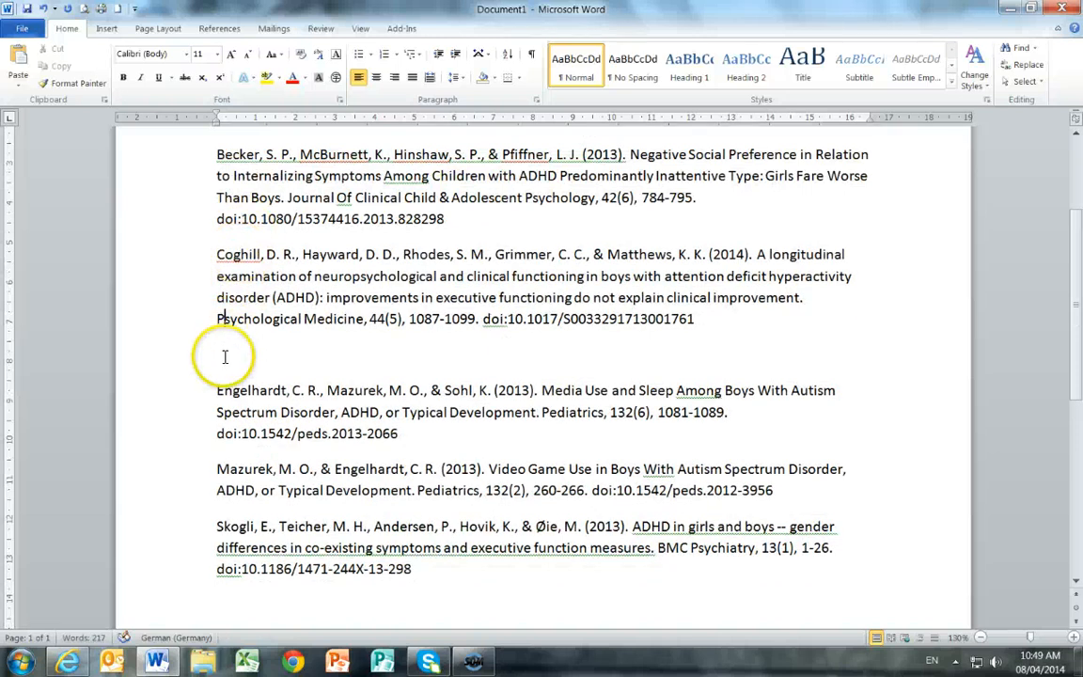
key(Delete)
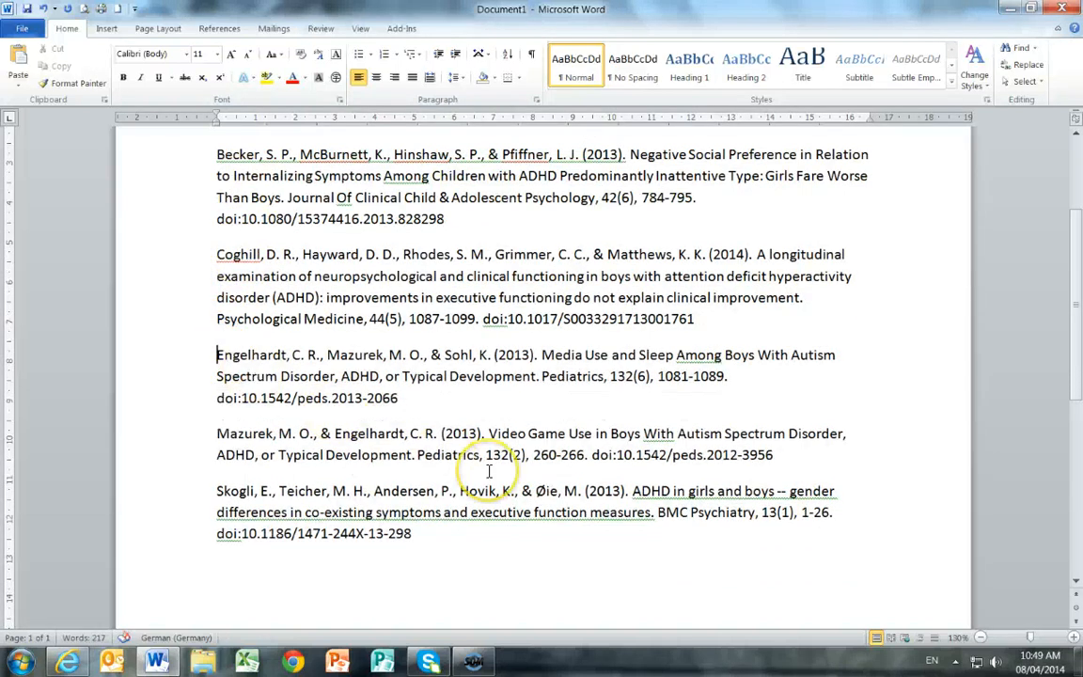
- Select all the references and give their paragraphs a hanging indent of 1.27 cm
scroll(488, 472, up, 3)
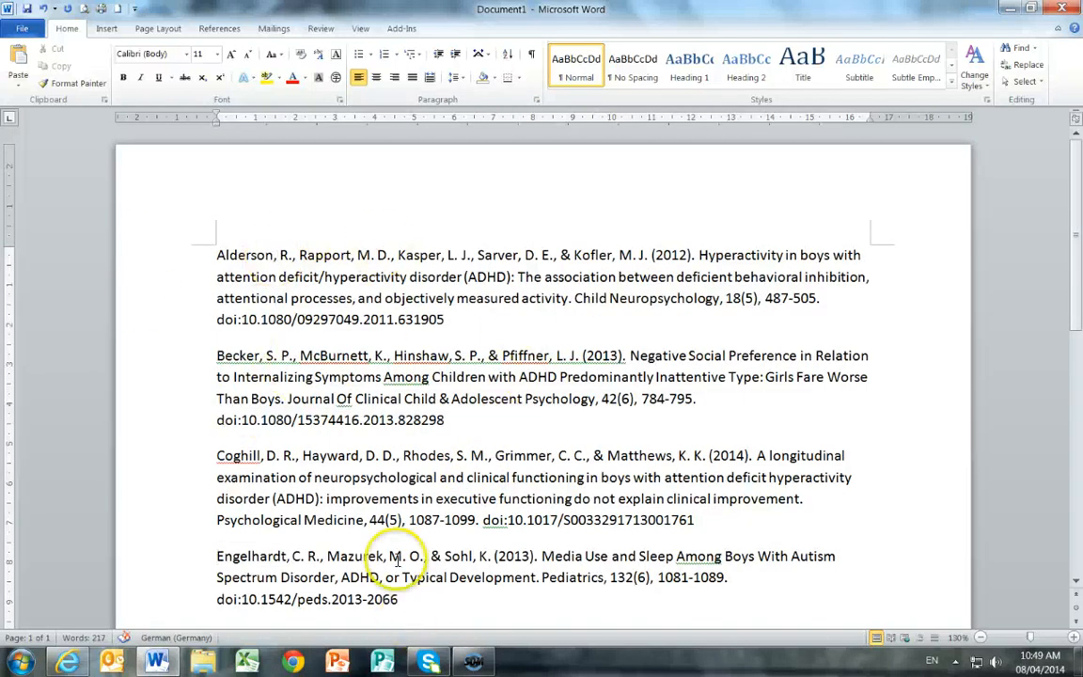
scroll(555, 532, down, 4)
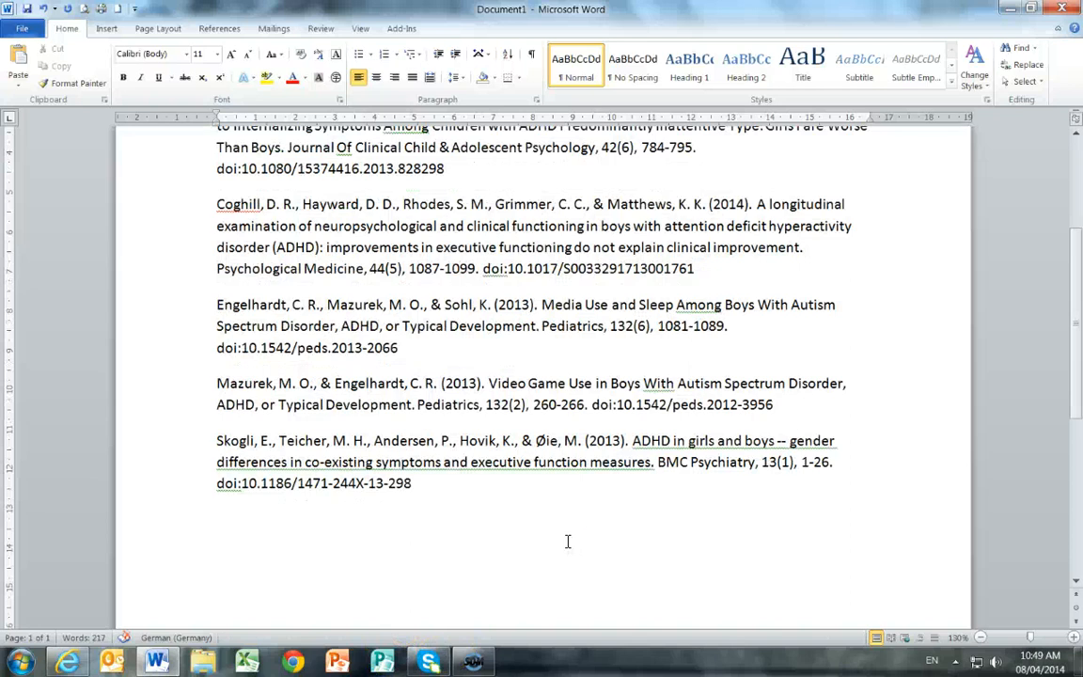
drag(568, 542, 224, 117)
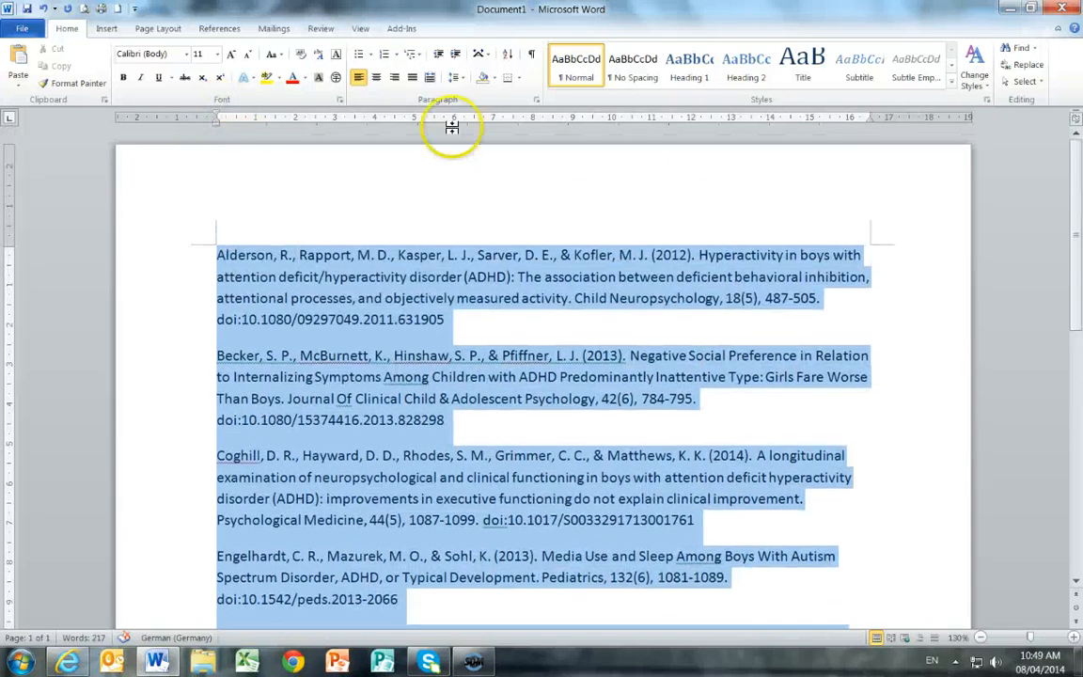
click(536, 100)
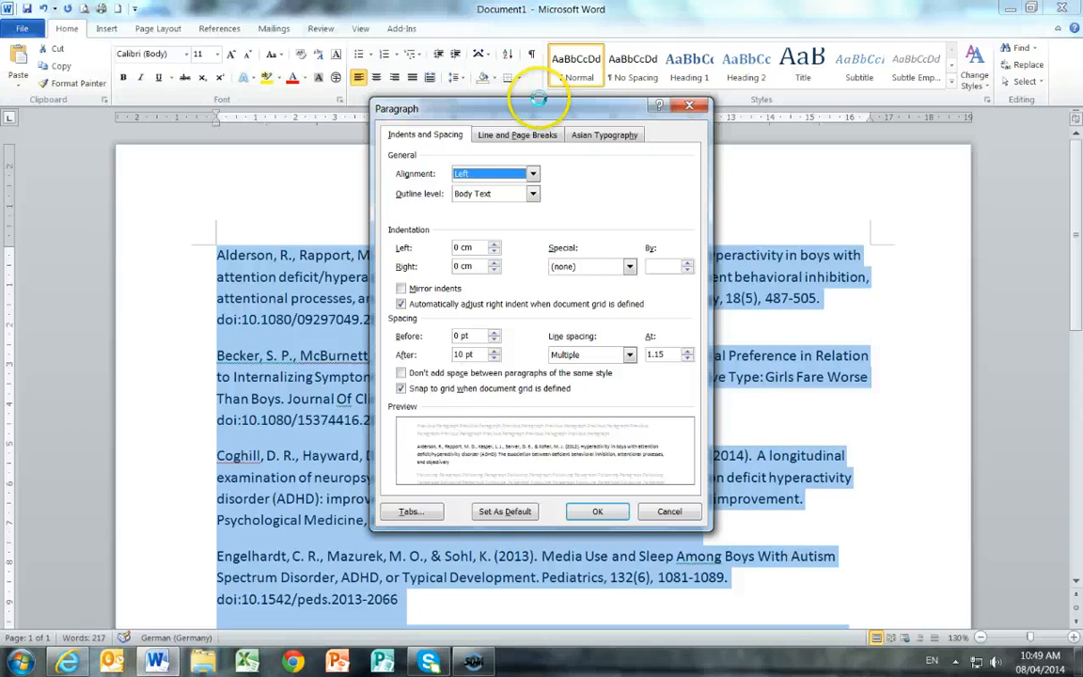
click(627, 267)
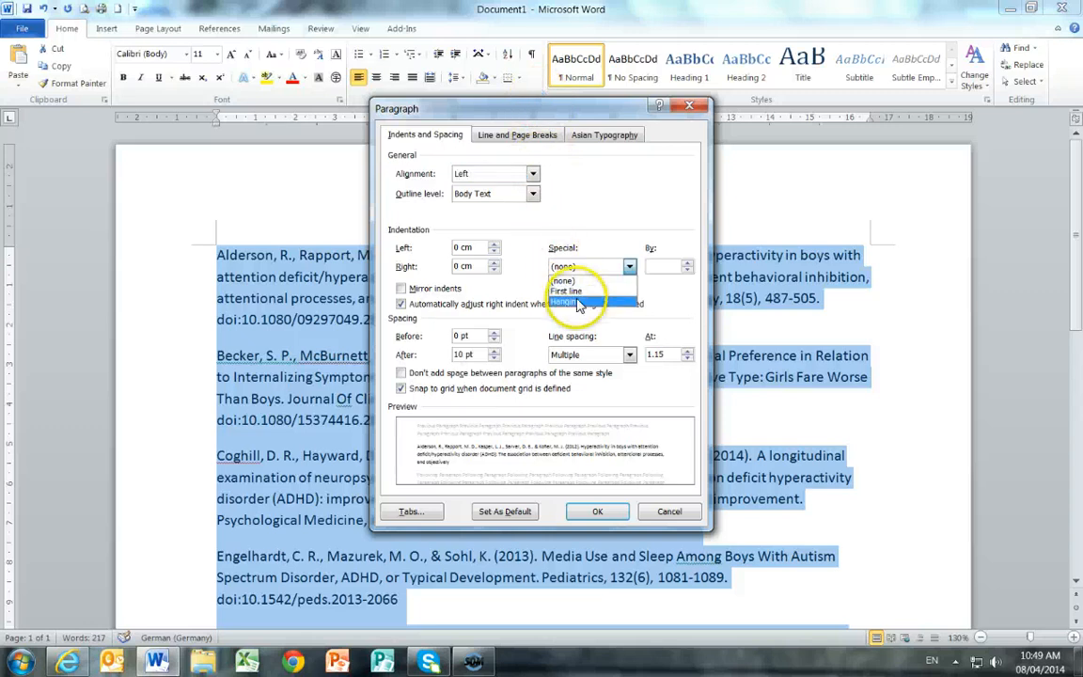
click(576, 302)
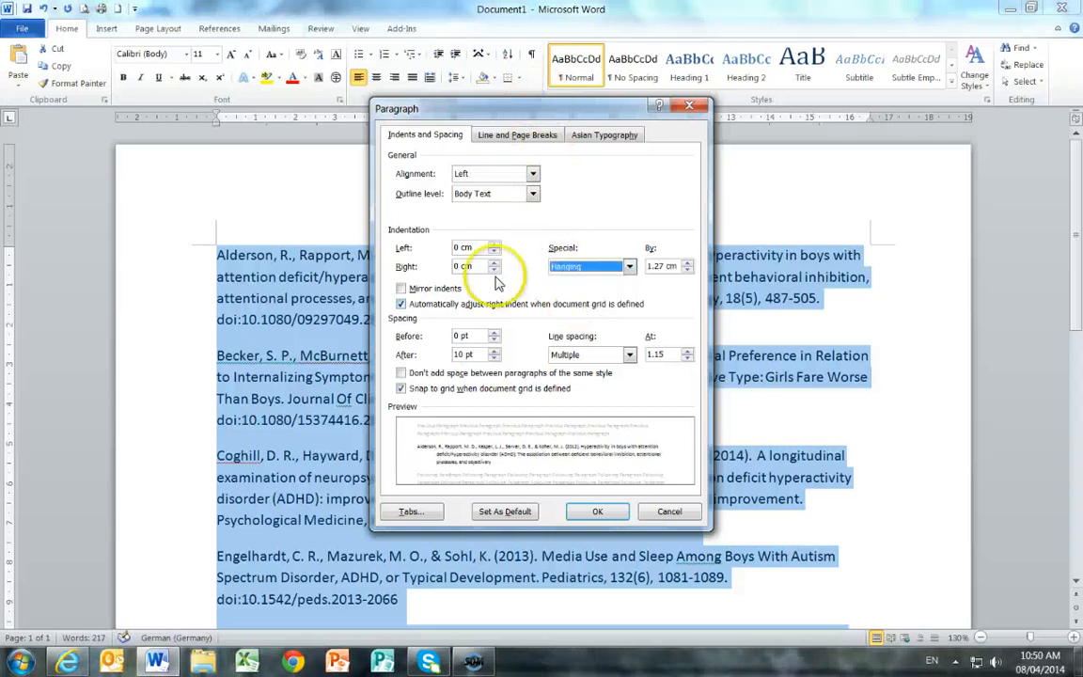
- Set the references' spacing before and after to 0, with double line spacing and no space added between paragraphs of the same style
click(407, 340)
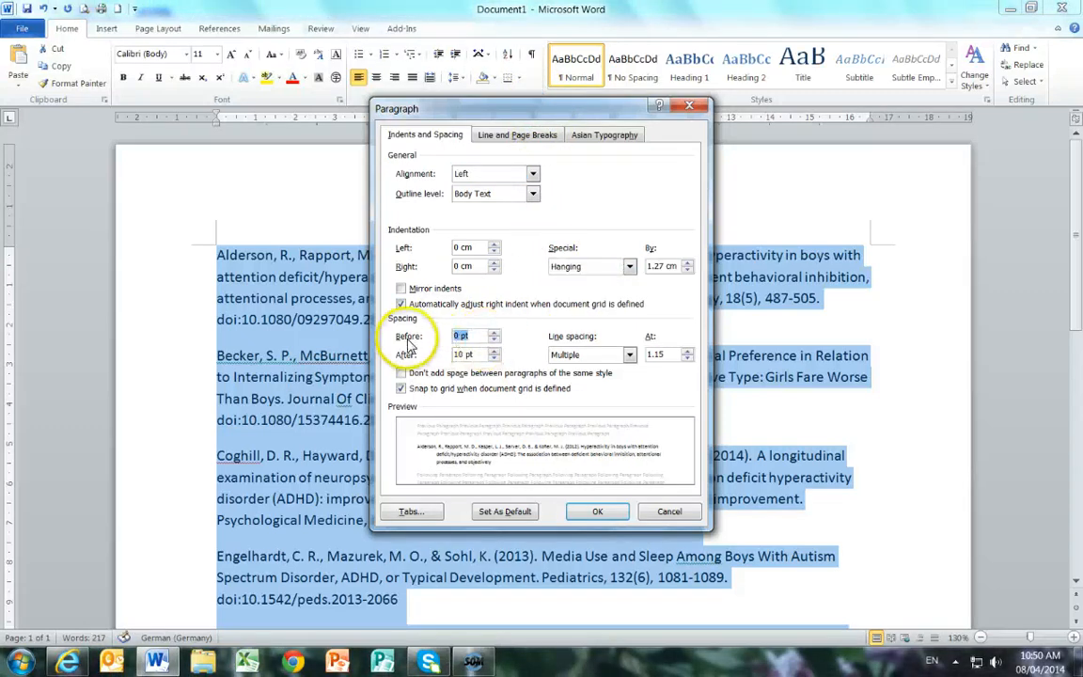
text(0)
key(Tab)
text(0)
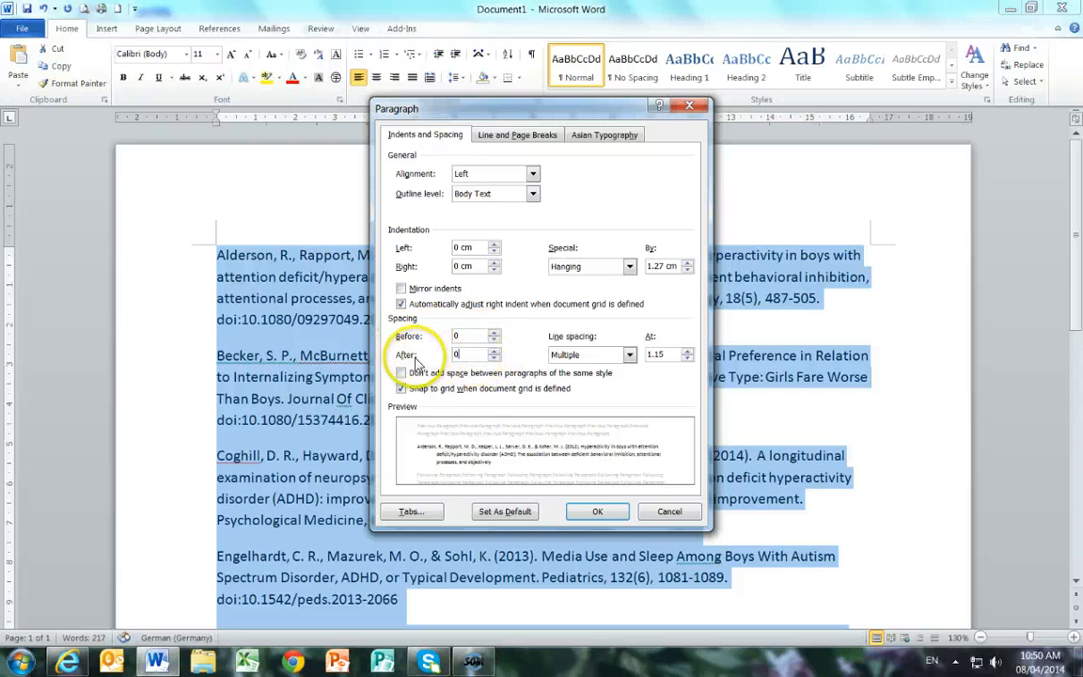
click(602, 365)
click(573, 397)
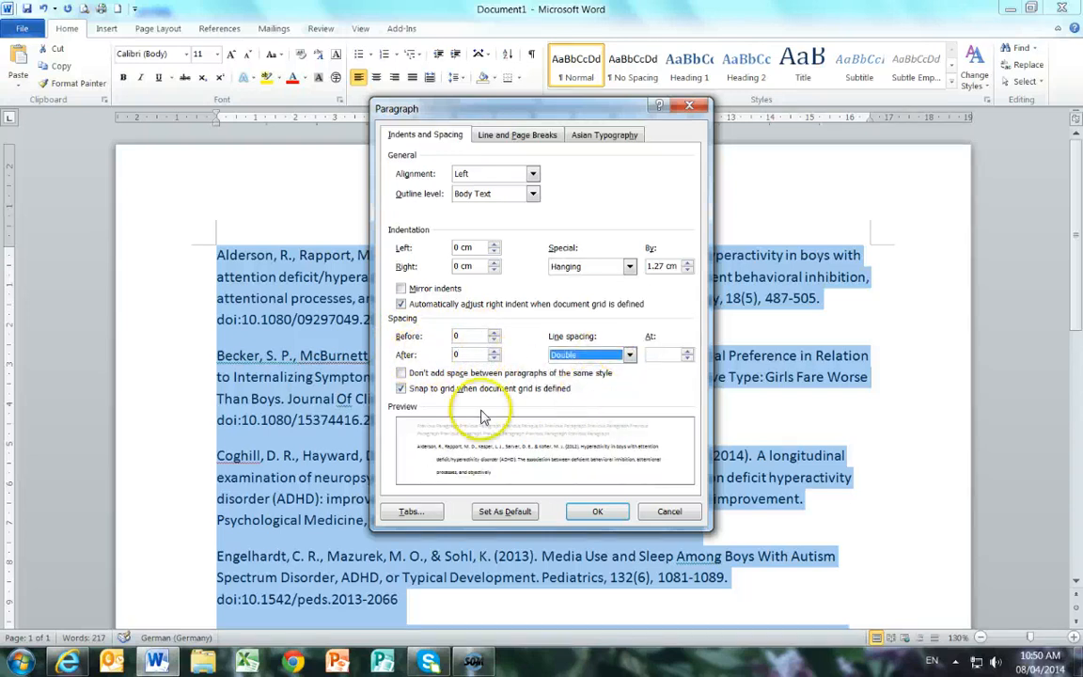
click(401, 372)
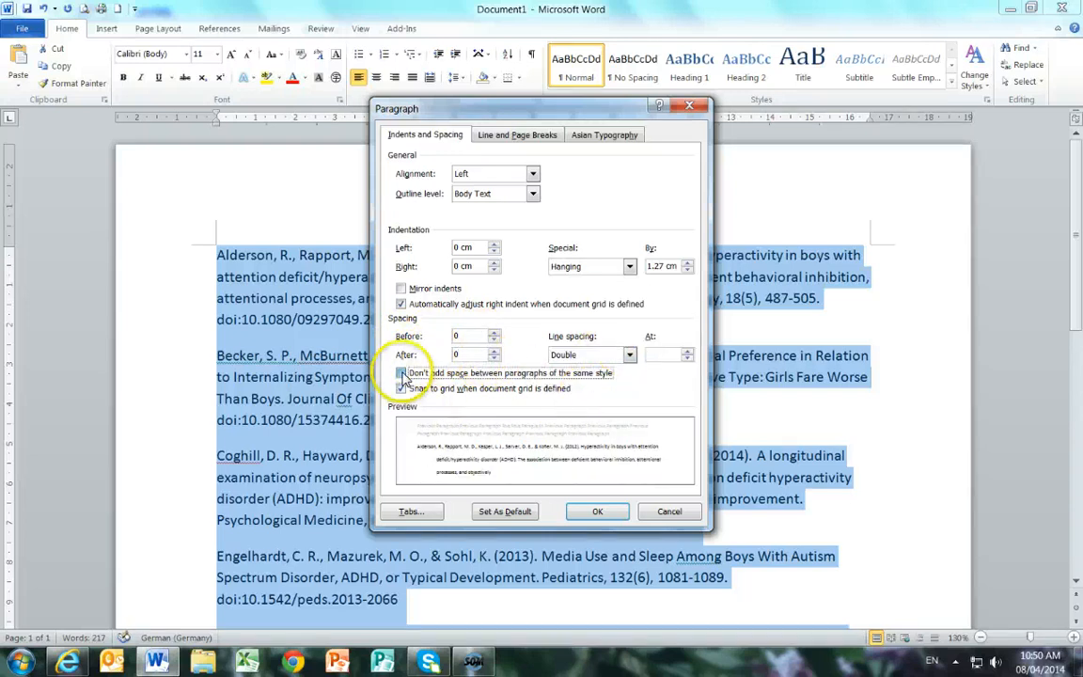
click(597, 513)
scroll(489, 393, down, 5)
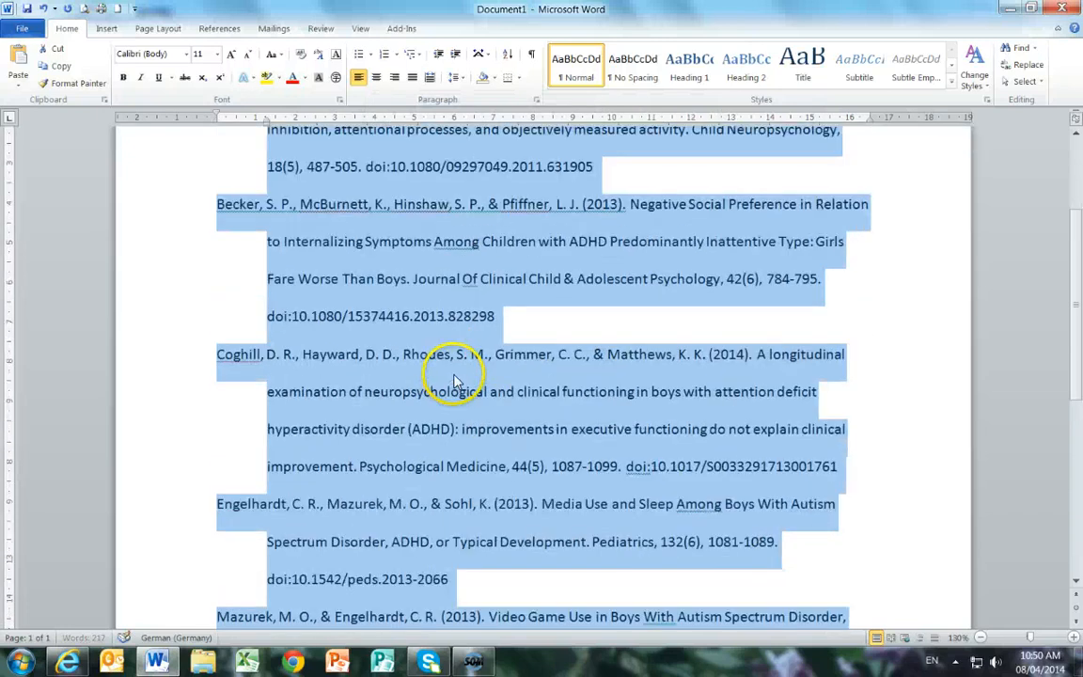
scroll(456, 382, down, 3)
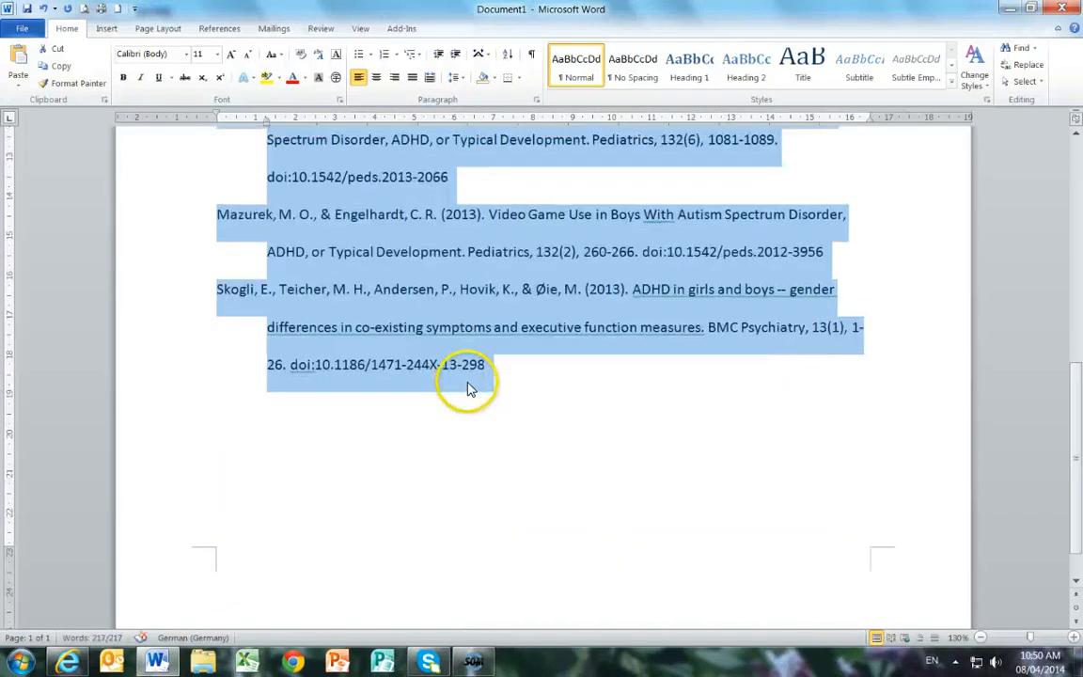
click(468, 365)
scroll(655, 428, up, 4)
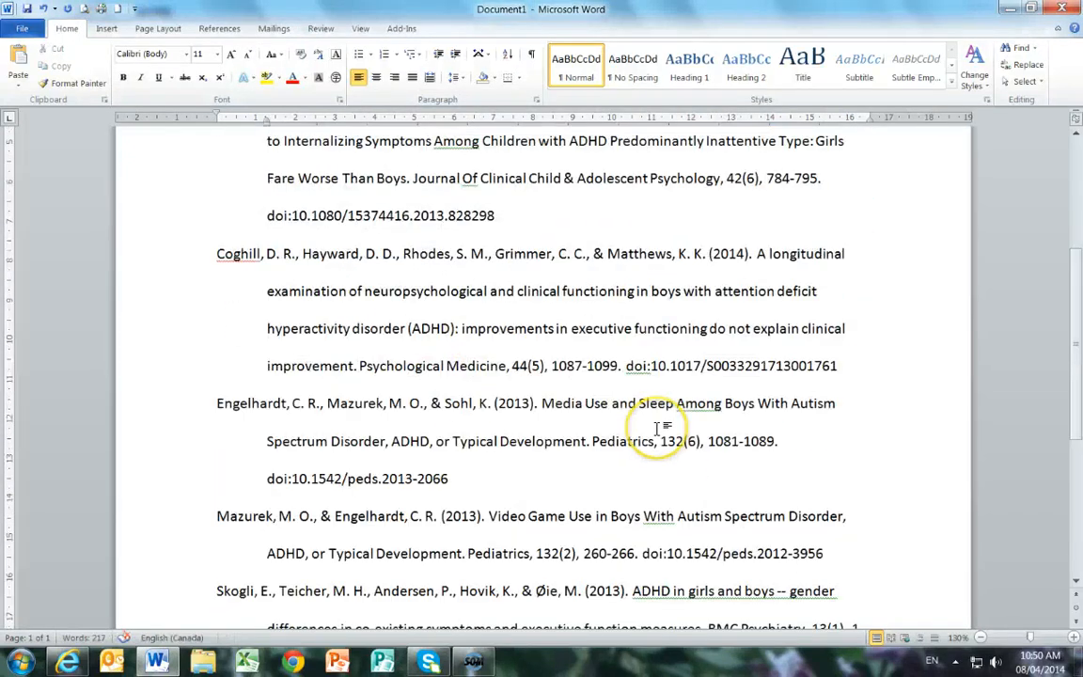
scroll(656, 428, up, 4)
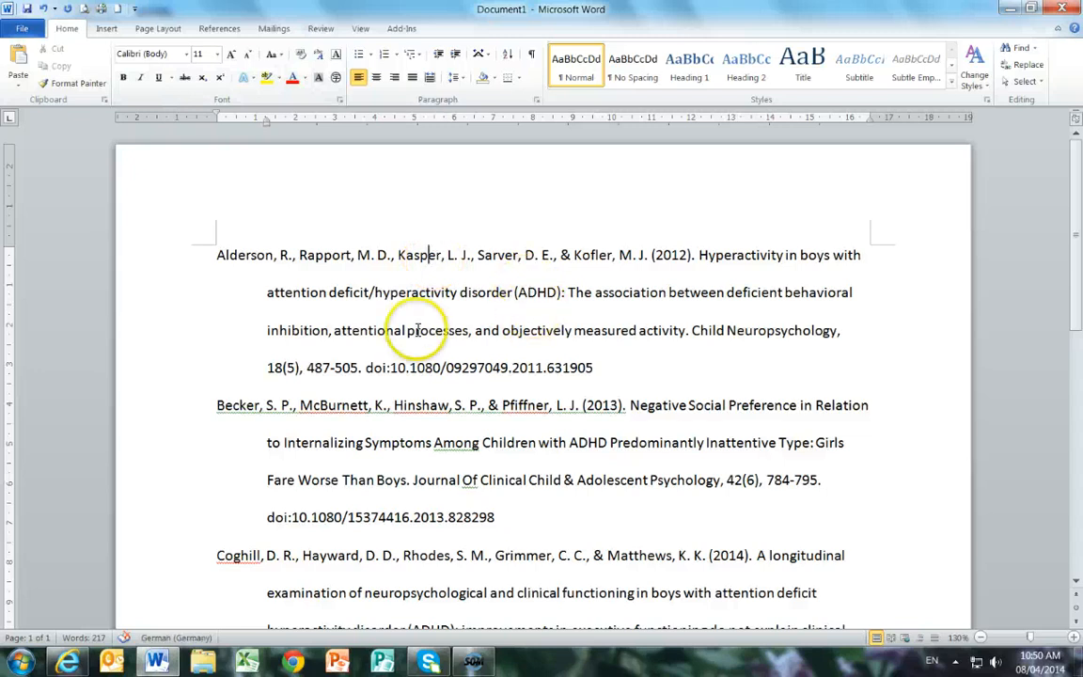
- Switch to Internet Explorer and open the Citation Guides page of the Concordia Libraries site in a new tab
click(71, 662)
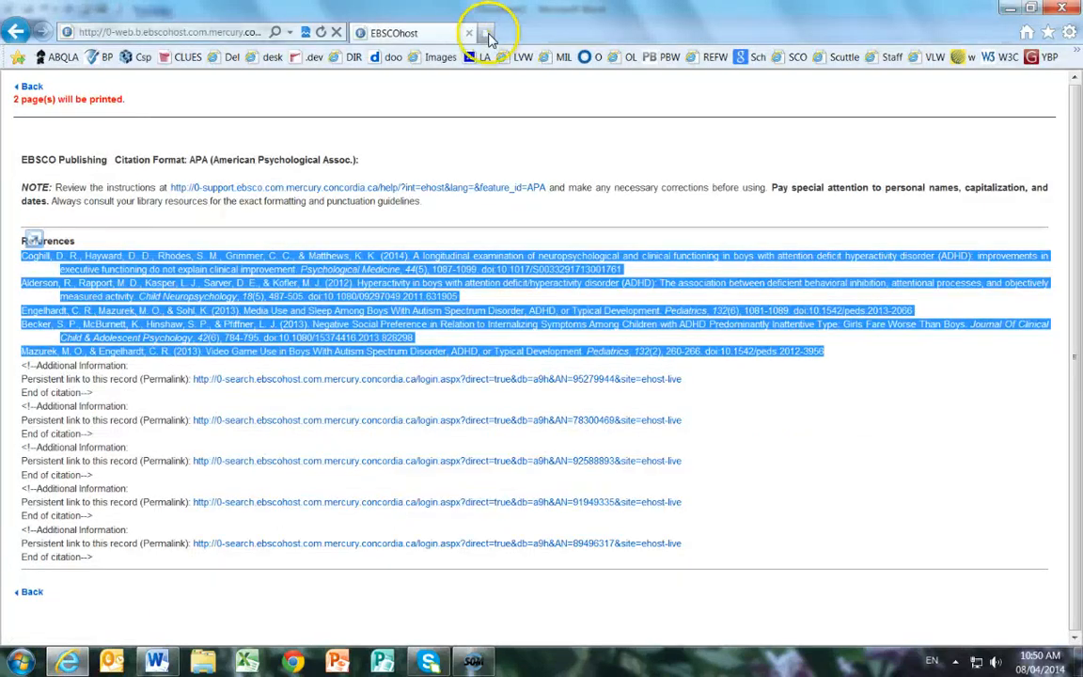
click(488, 34)
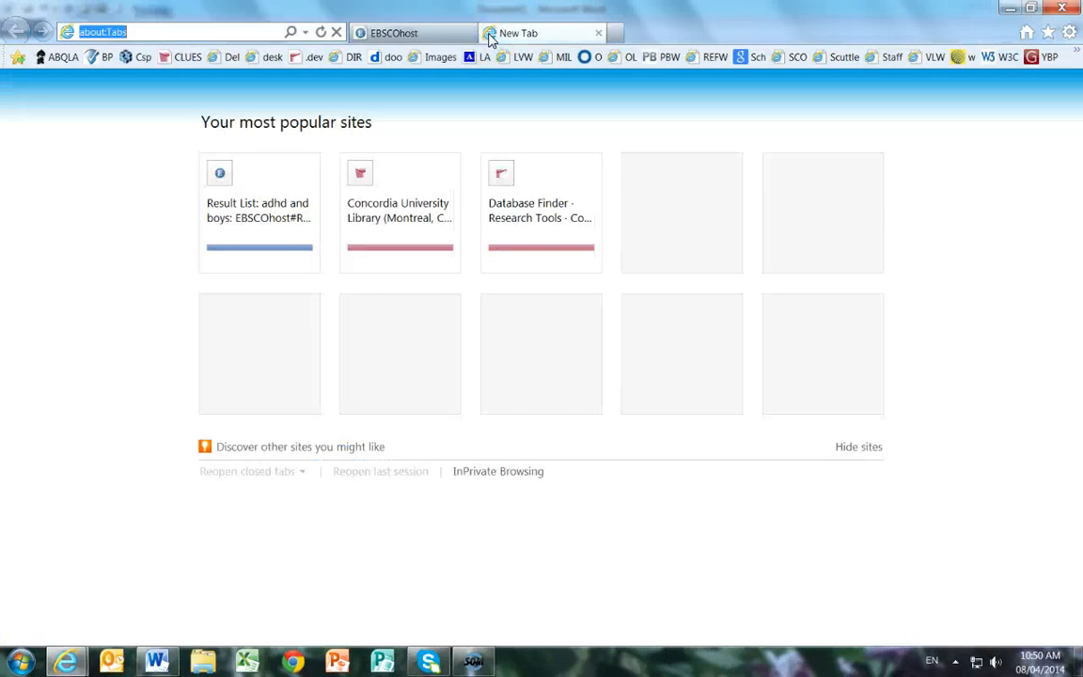
click(1027, 34)
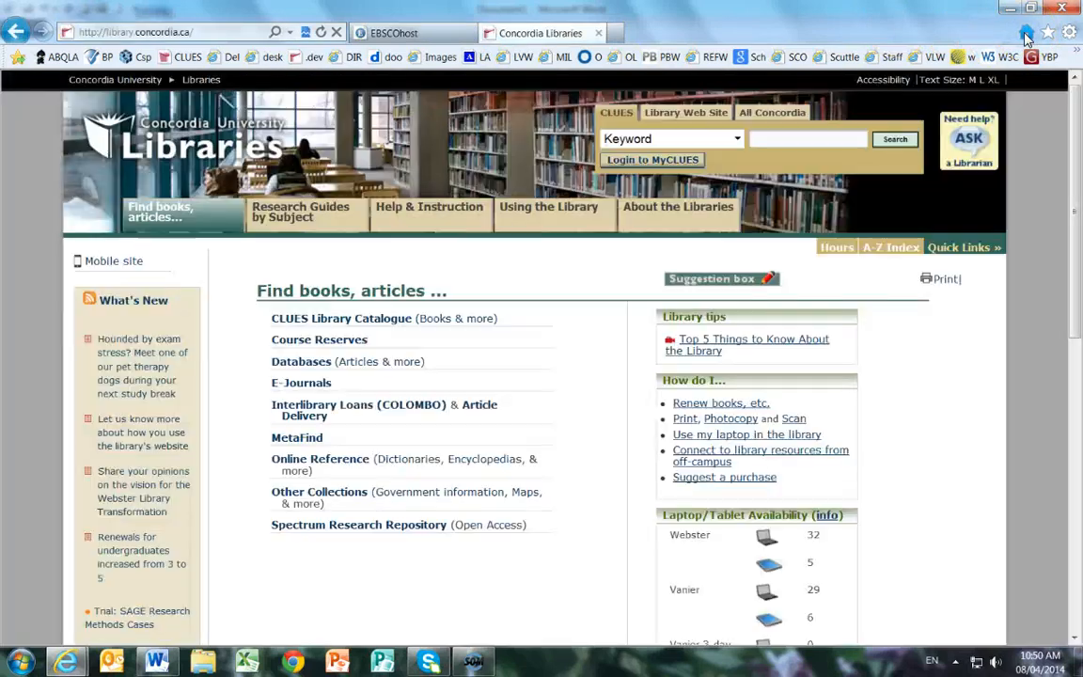
mouse_move(949, 247)
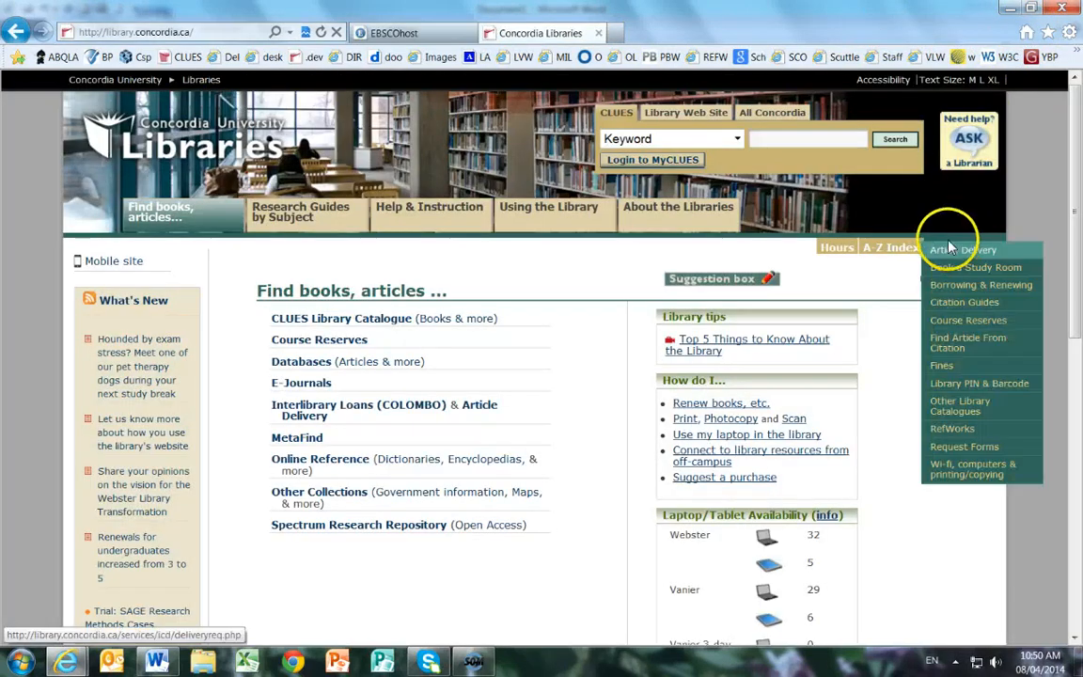
click(948, 308)
- Open Purdue's APA Formatting and Style Guide and examine the font and spacing rules in General APA Guidelines
scroll(635, 477, down, 3)
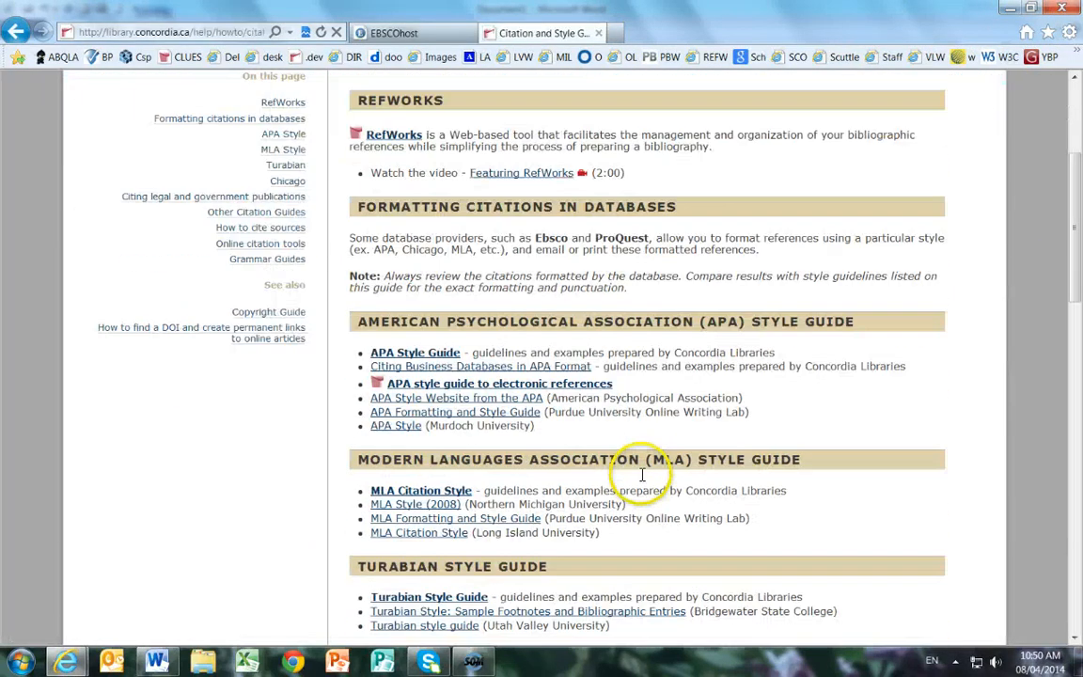
click(515, 414)
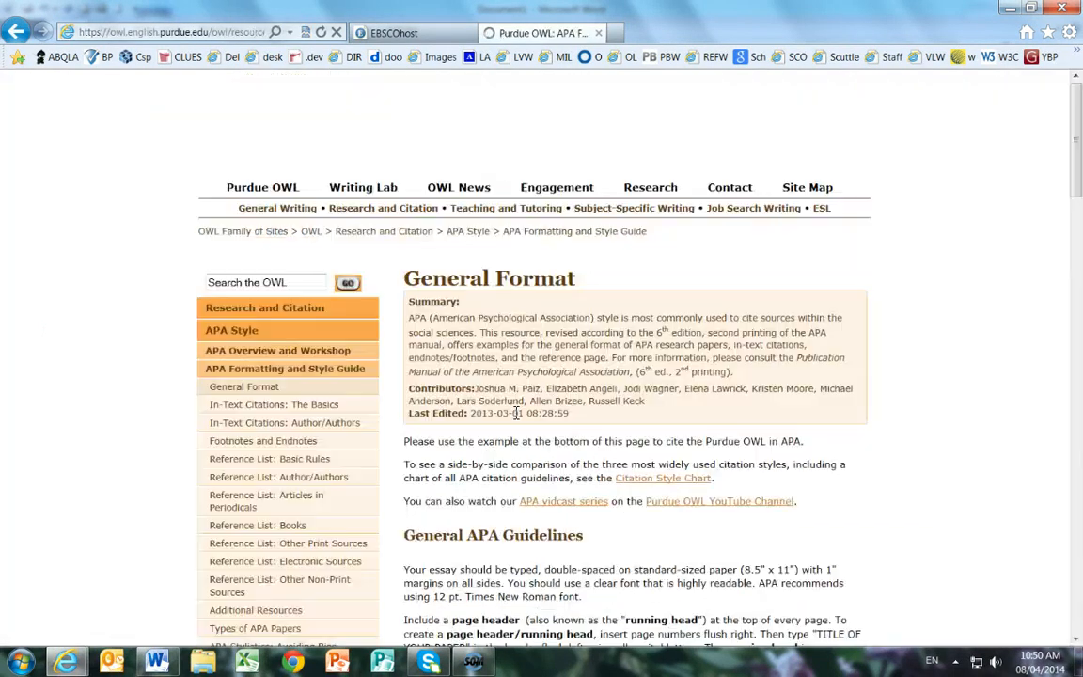
scroll(705, 436, down, 3)
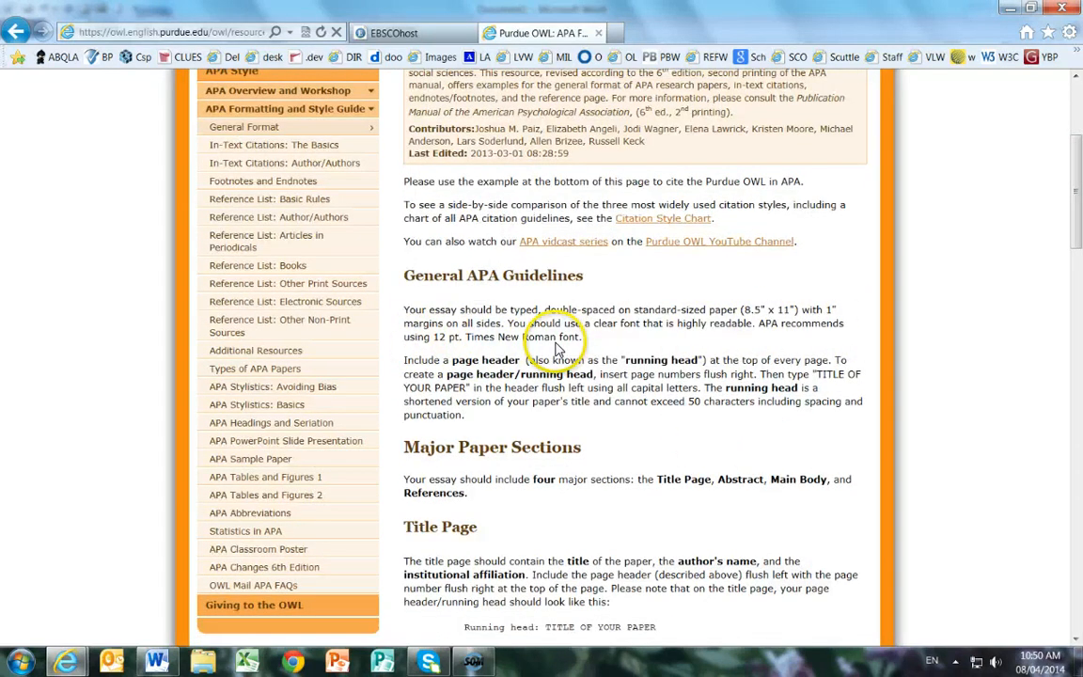
- Switch back to Word and set the whole document's text to Times New Roman, size 12
click(153, 658)
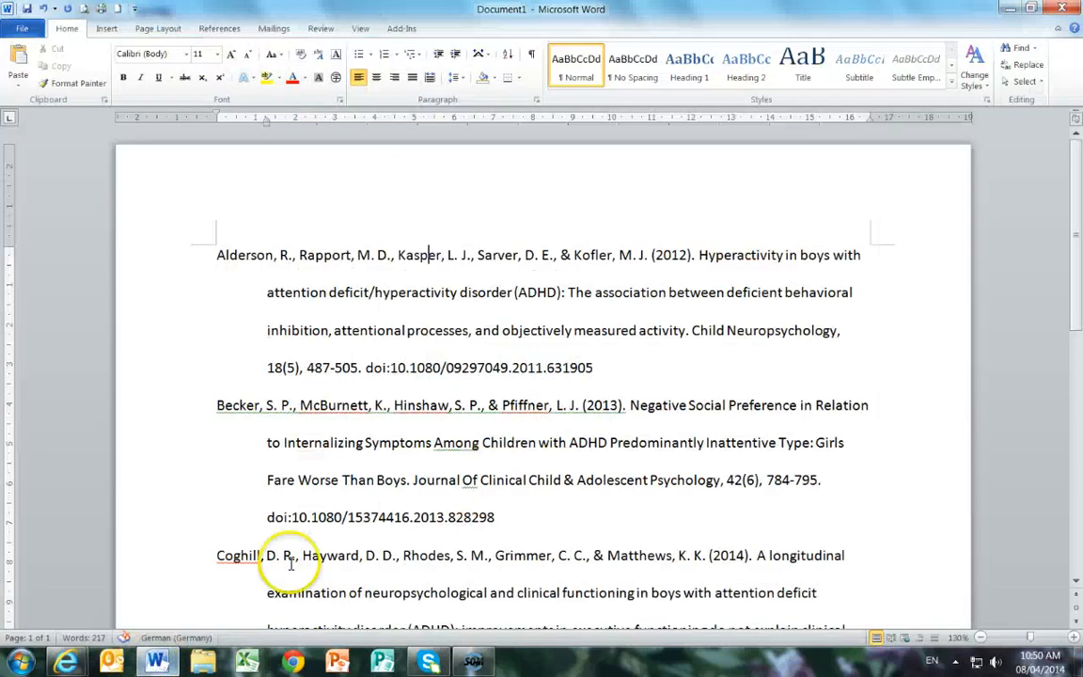
click(1023, 82)
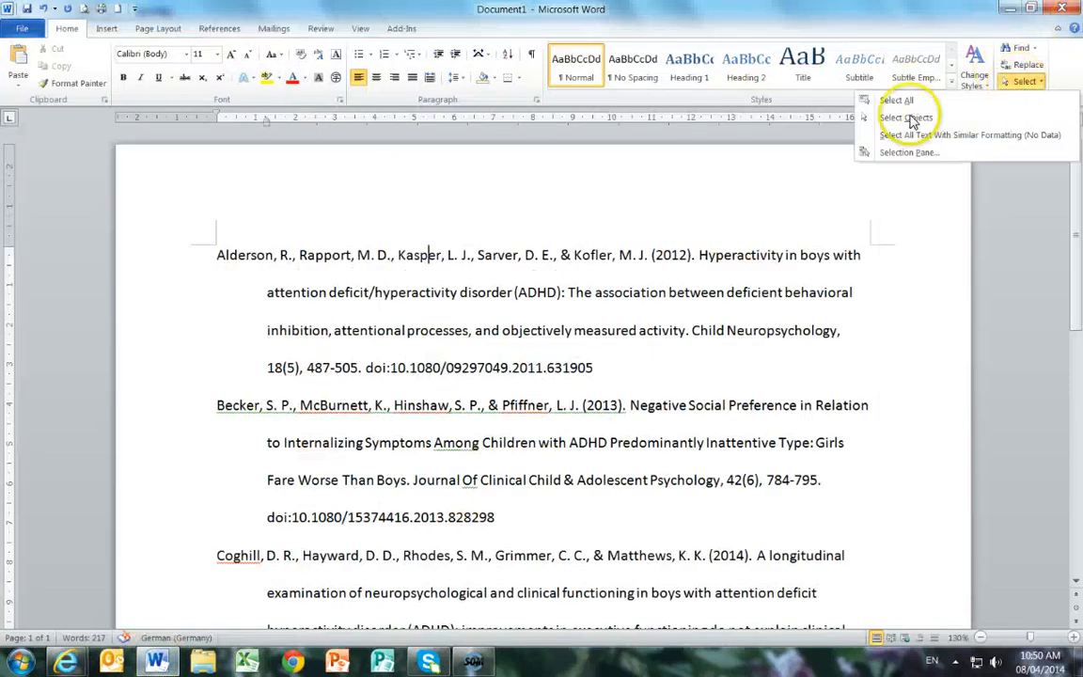
click(896, 99)
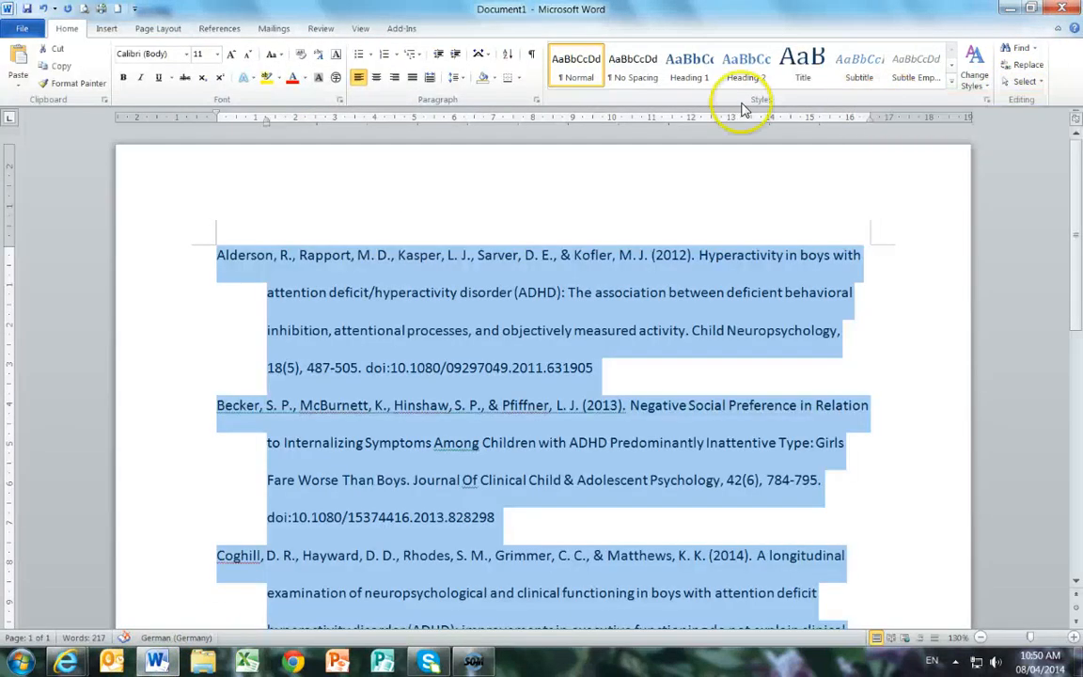
click(187, 54)
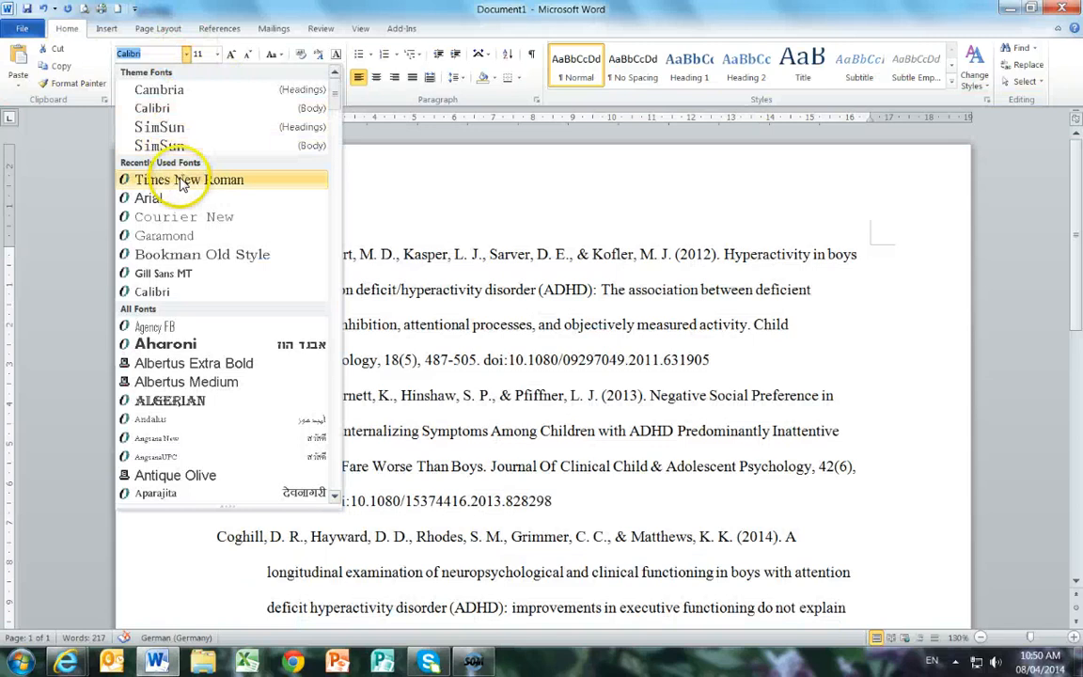
click(183, 176)
click(217, 54)
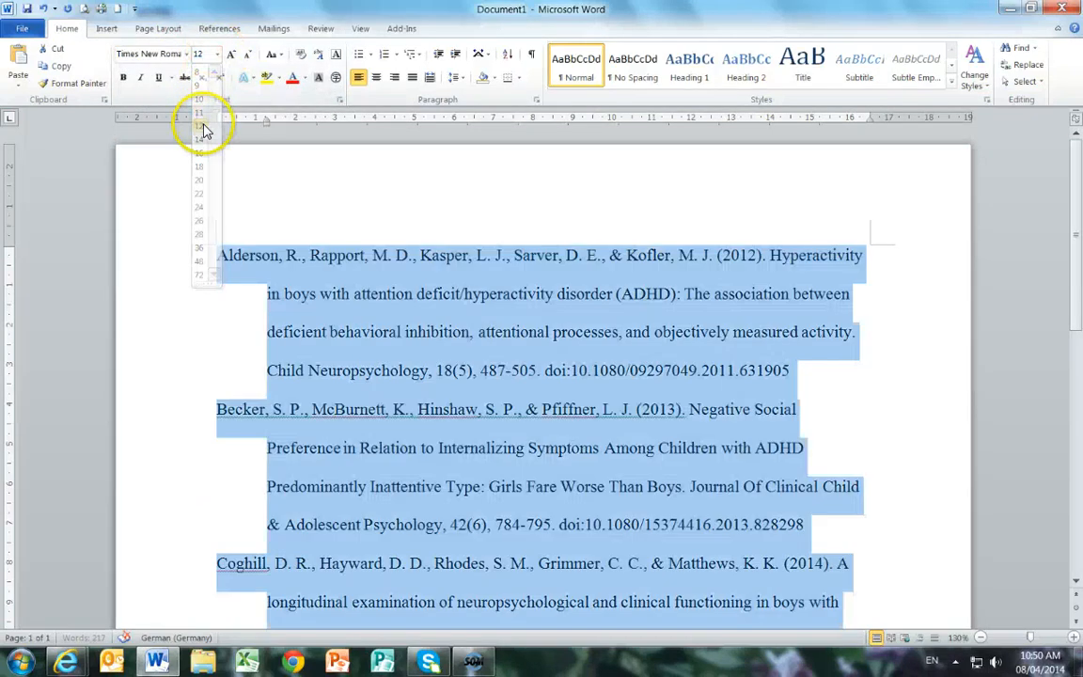
click(202, 128)
- Add a centred "References" heading on a new line above the first reference
click(287, 335)
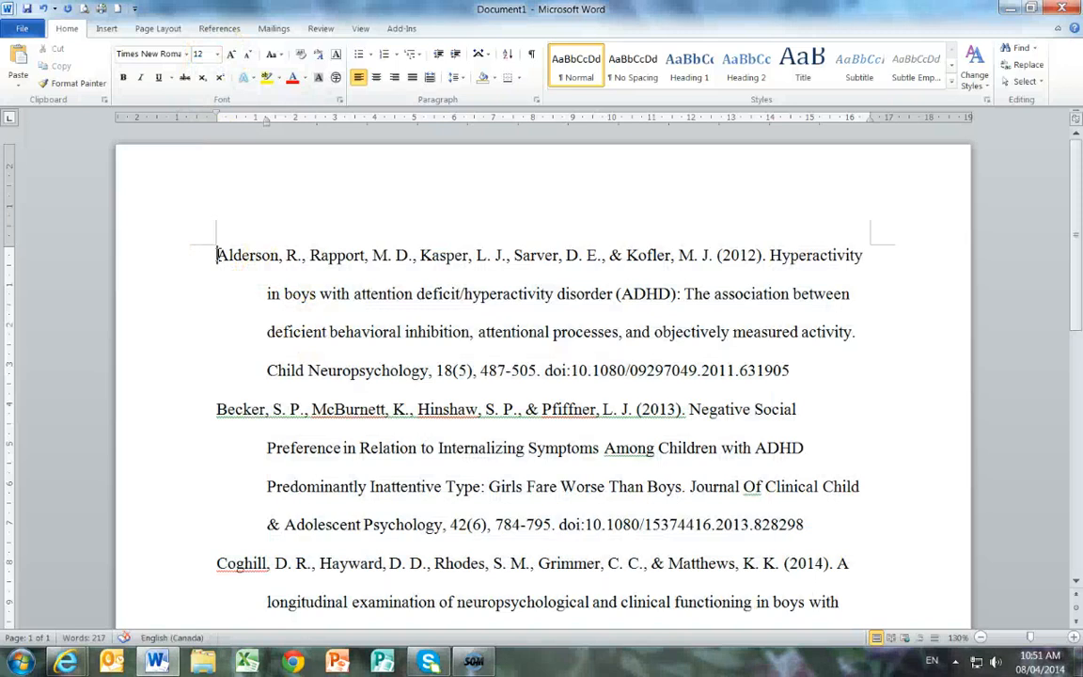
key(Return)
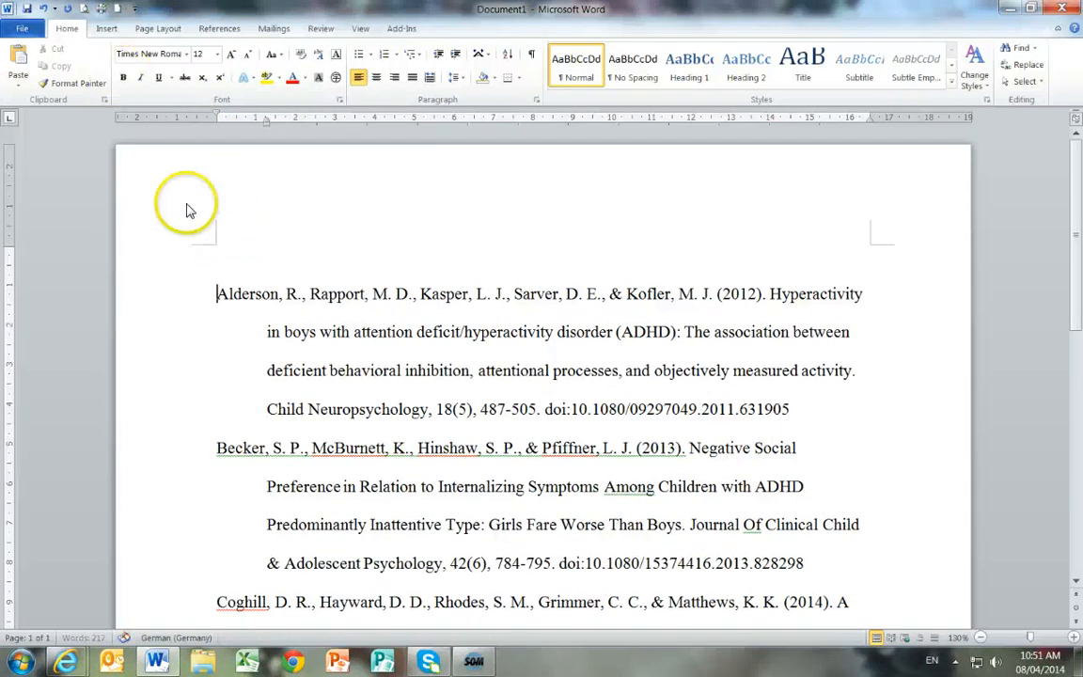
click(225, 254)
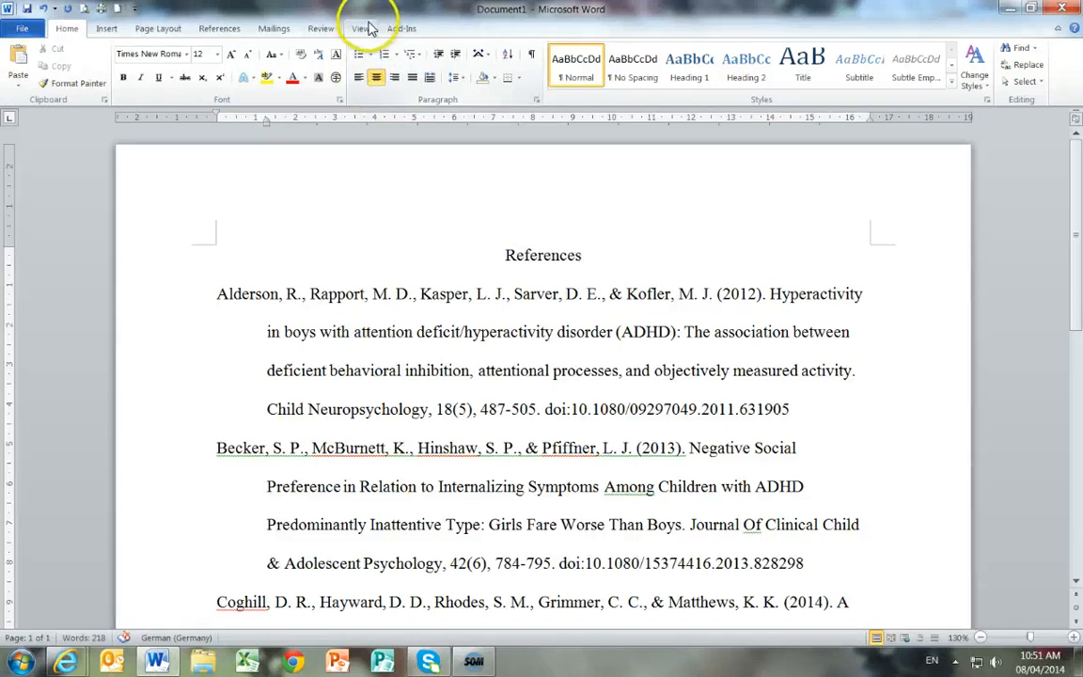
- Italicize the journal title and volume number "Child Neuropsychology, 18" in the first reference
scroll(727, 361, down, 2)
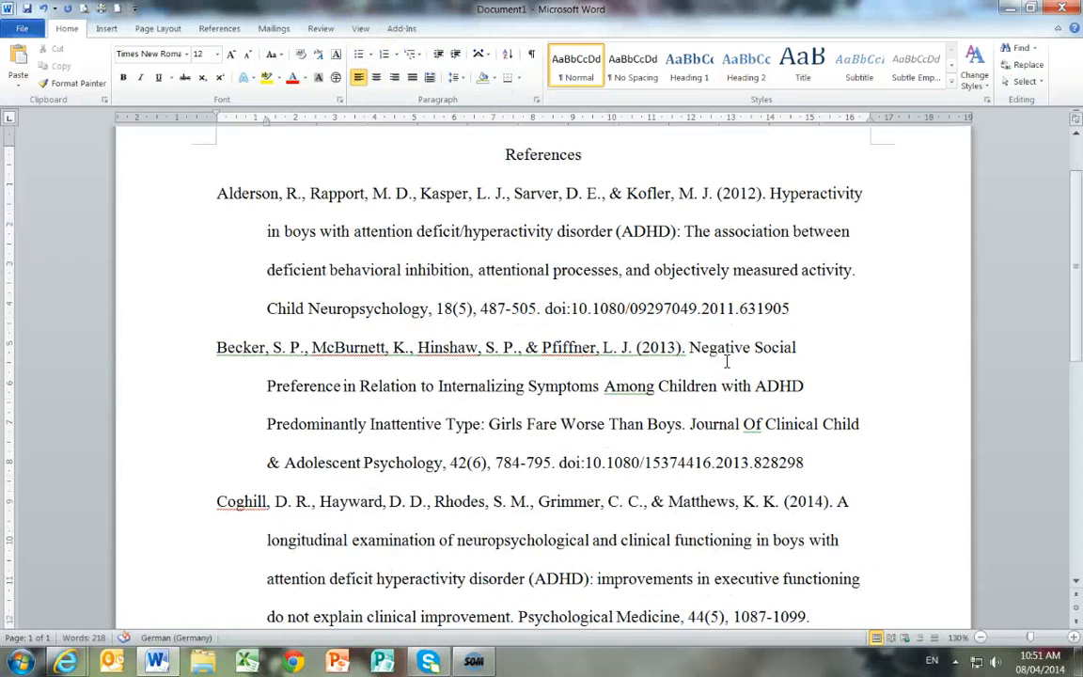
scroll(727, 361, up, 1)
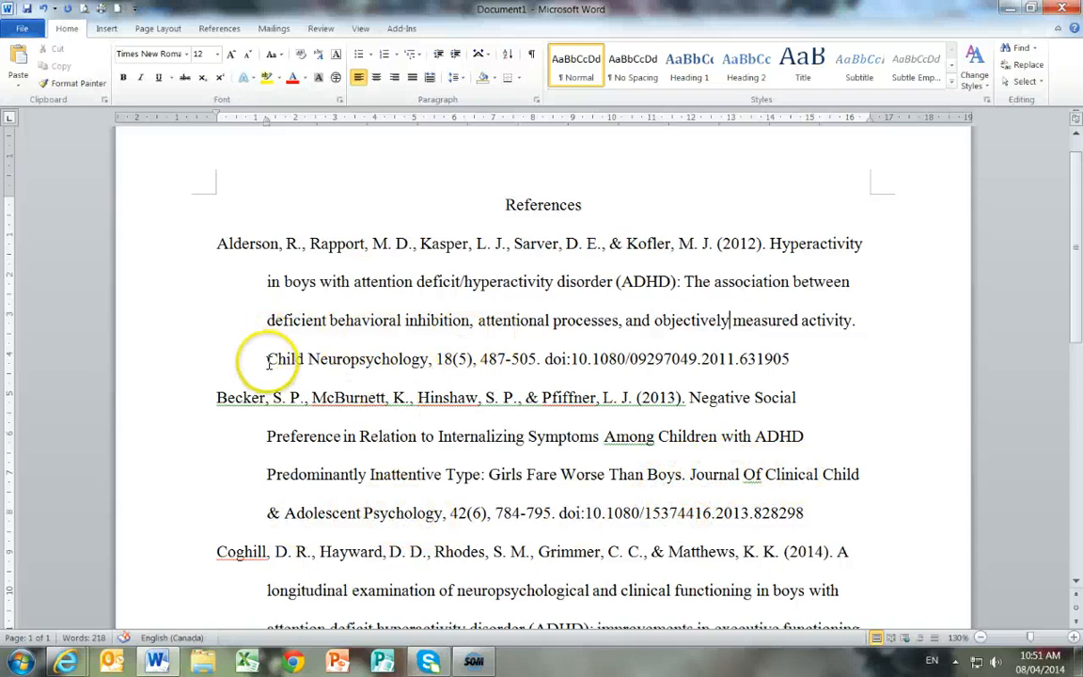
drag(269, 358, 442, 359)
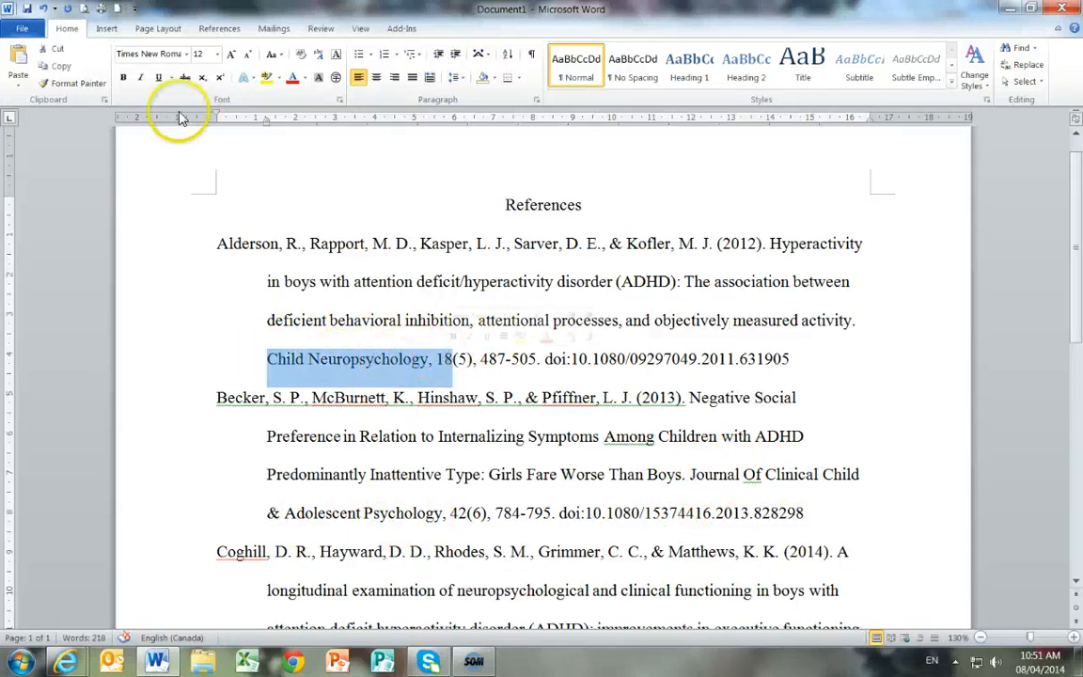
click(140, 79)
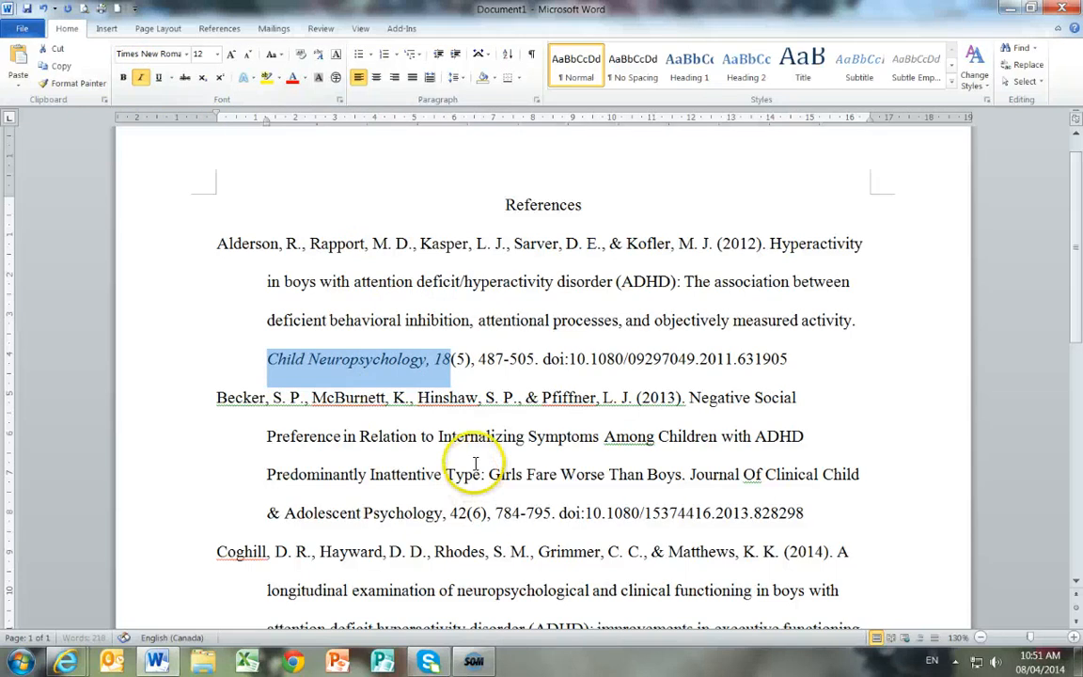
- Italicize "Journal Of Clinical Child & Adolescent Psychology, 42" in the second reference and "Psychological Medicine, 44" in the third
scroll(471, 459, down, 2)
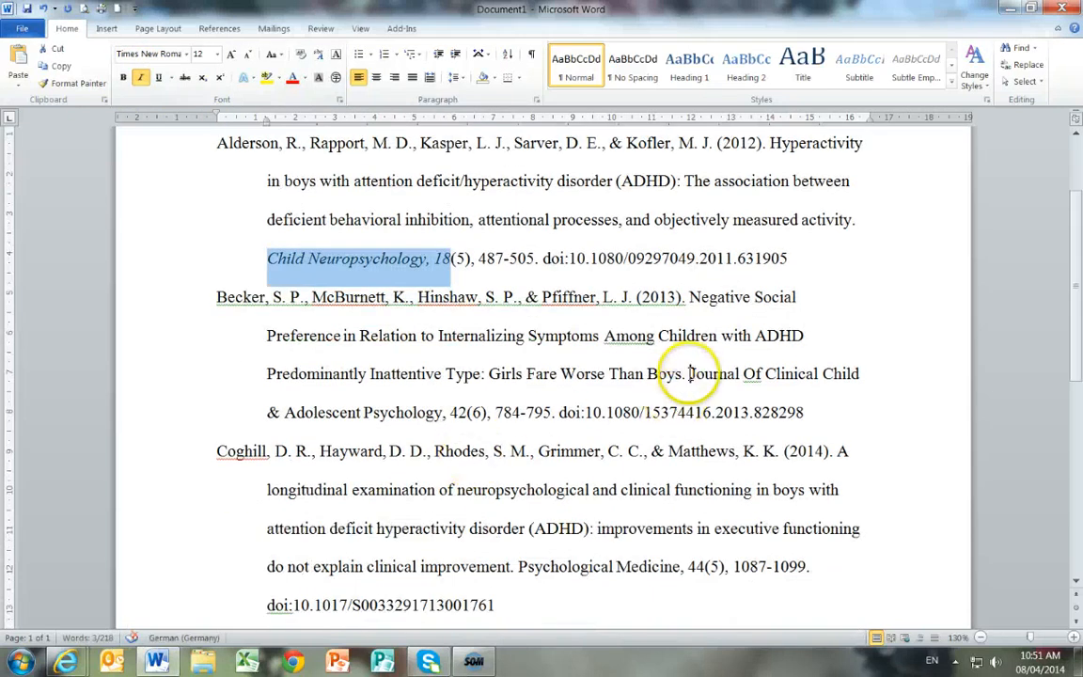
drag(690, 373, 462, 409)
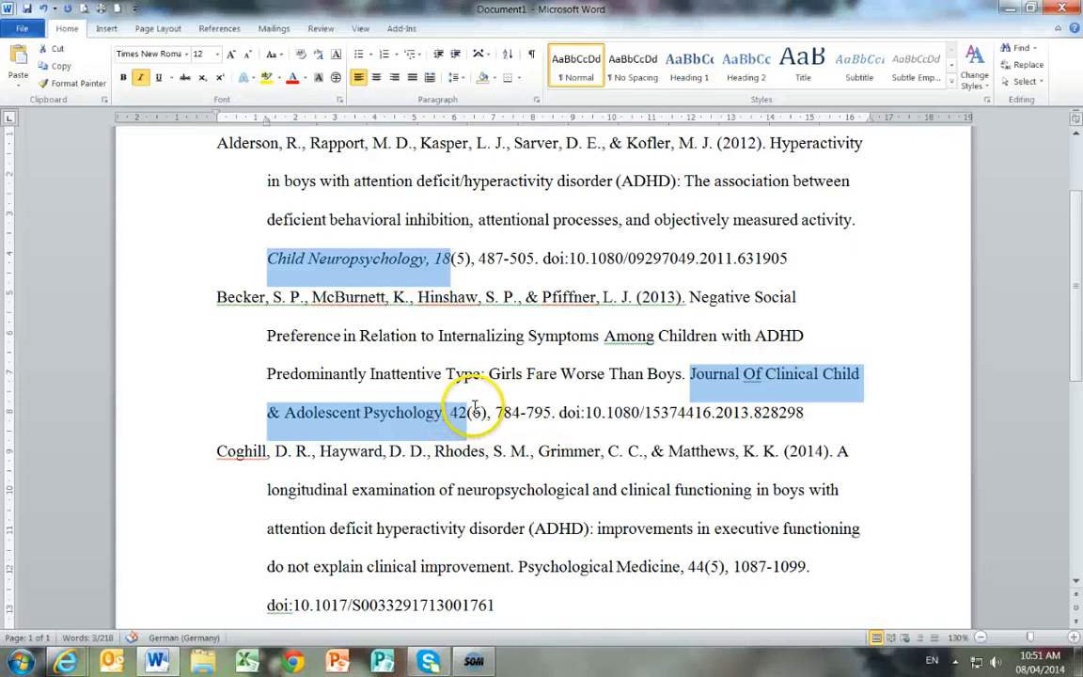
click(141, 78)
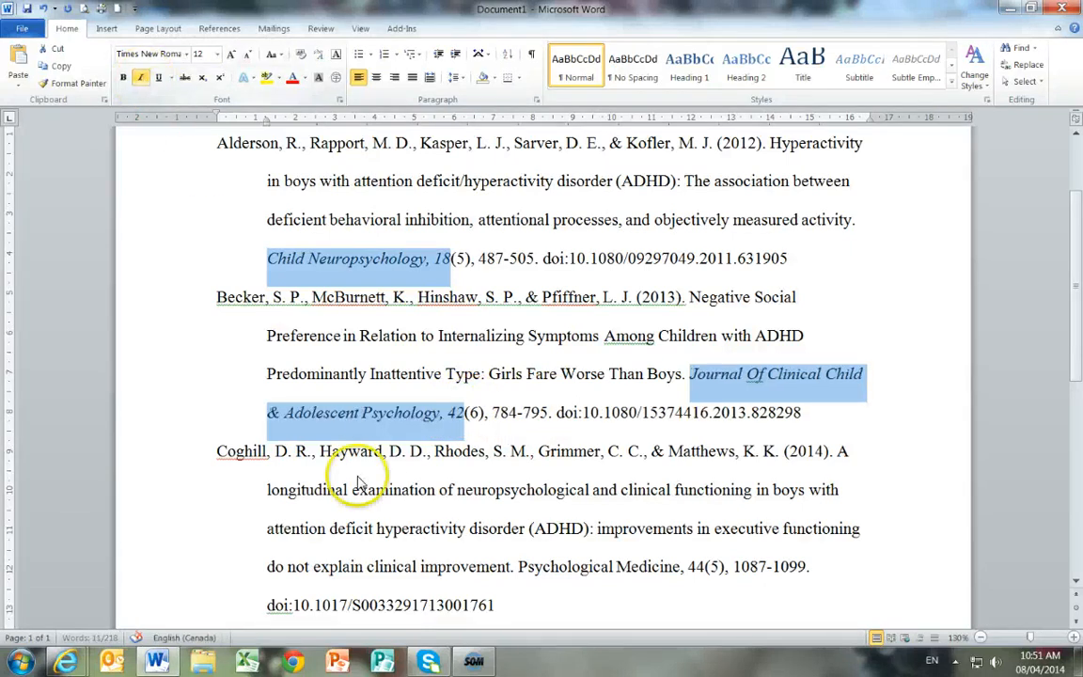
scroll(366, 462, down, 1)
scroll(367, 462, down, 1)
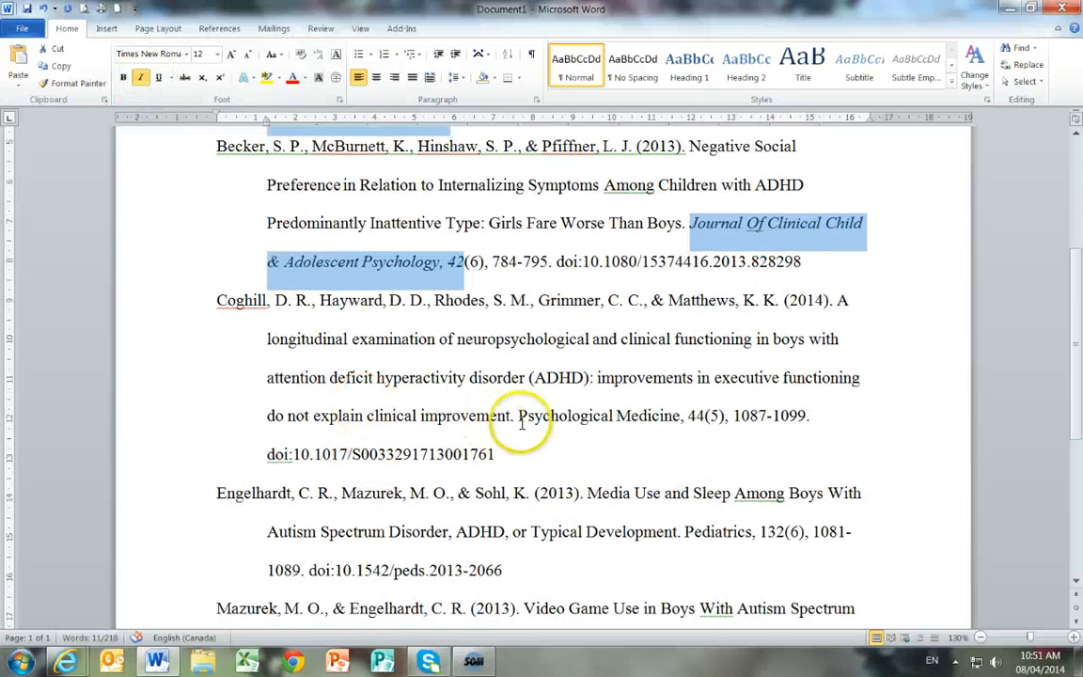
drag(519, 415, 696, 415)
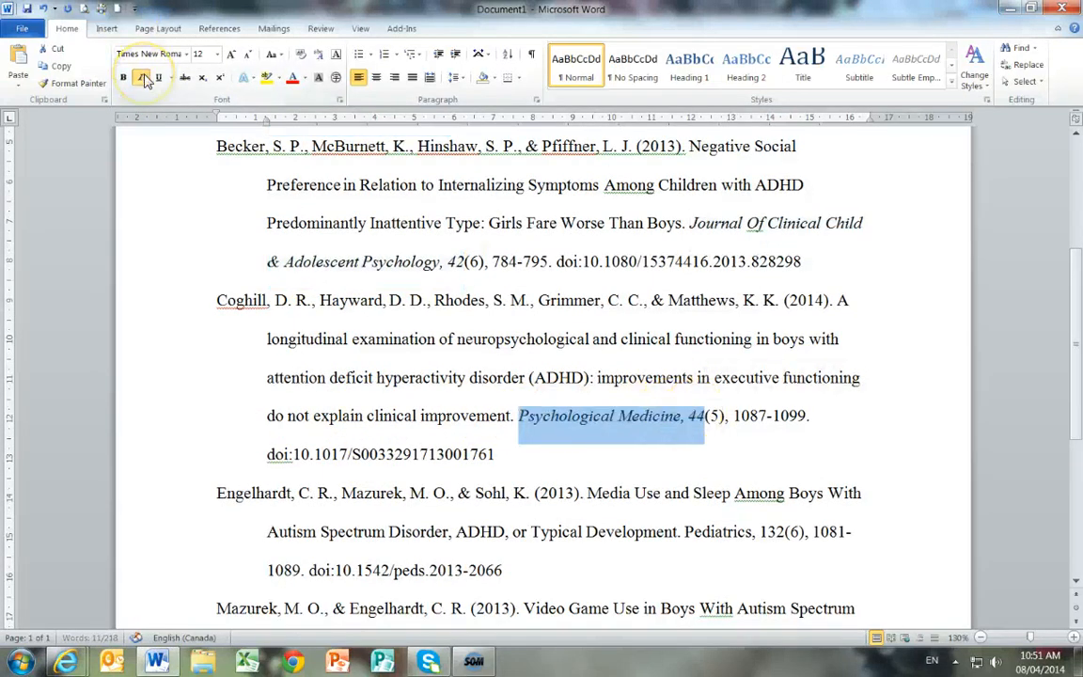
- Italicize the journal title and volume number "Pediatrics, 132" in both the fourth and fifth references
scroll(404, 362, down, 3)
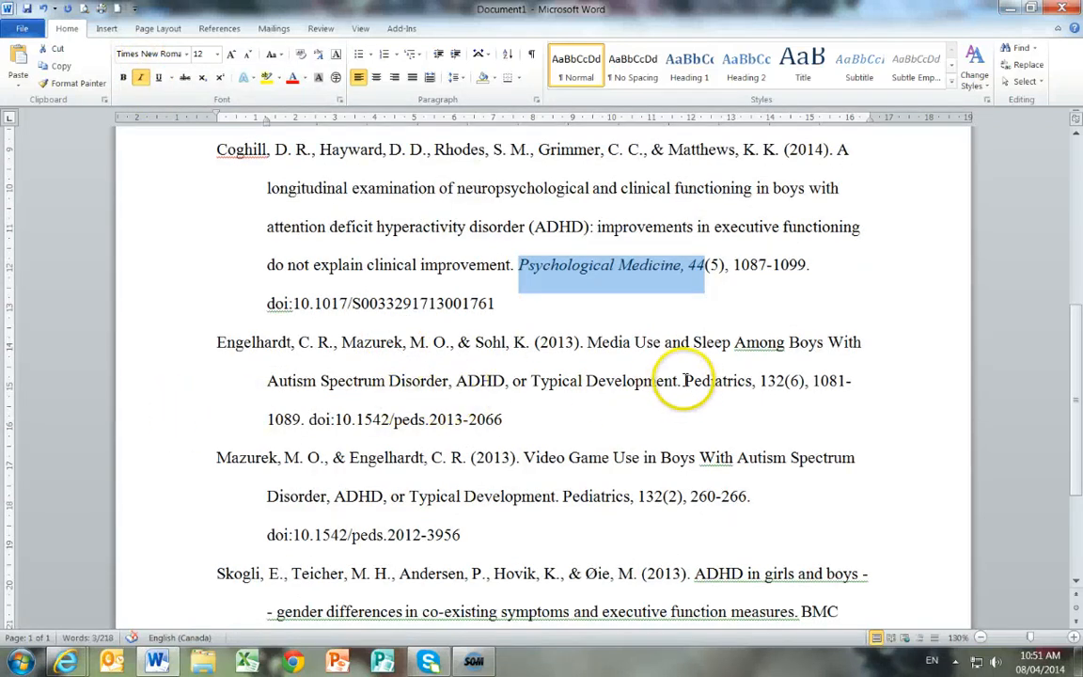
drag(687, 379, 784, 380)
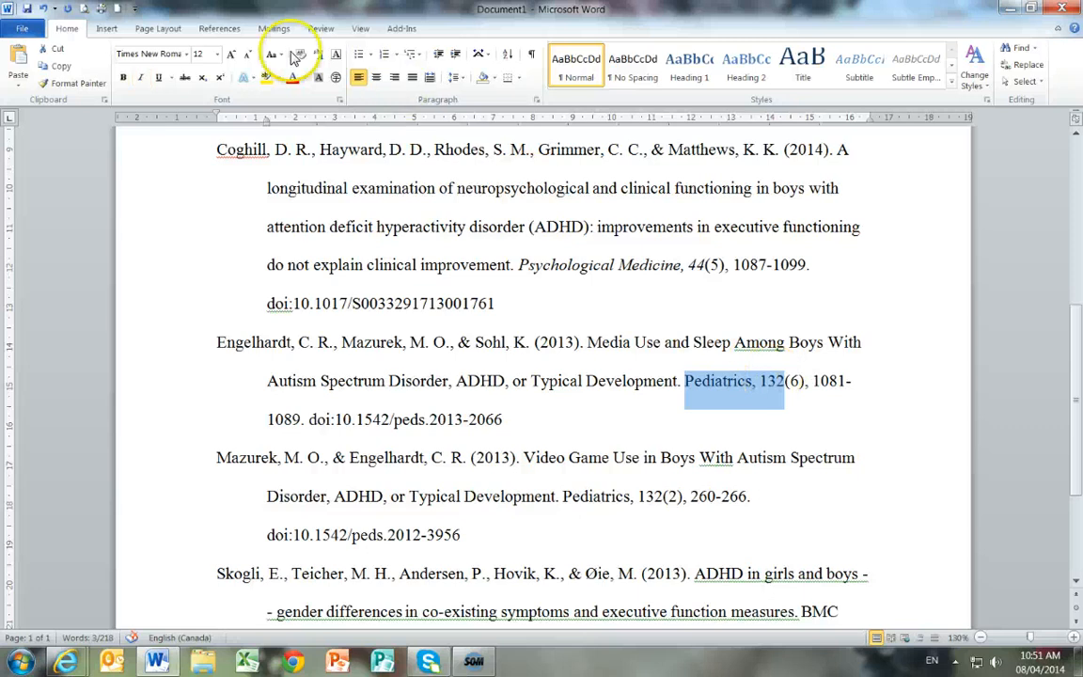
click(140, 81)
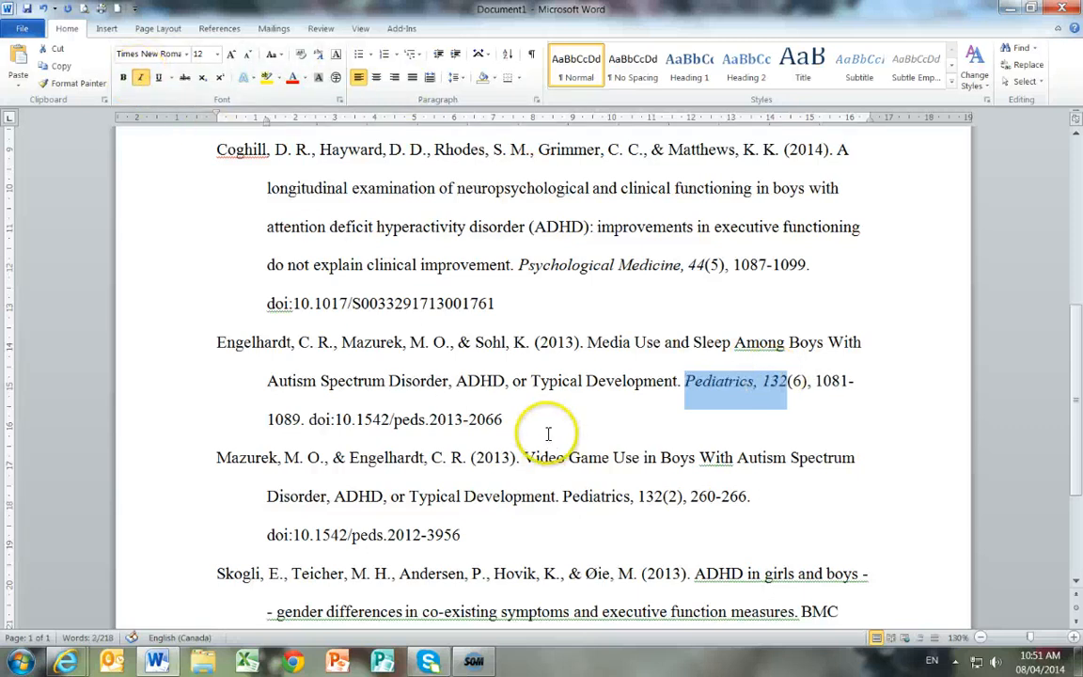
scroll(548, 433, down, 1)
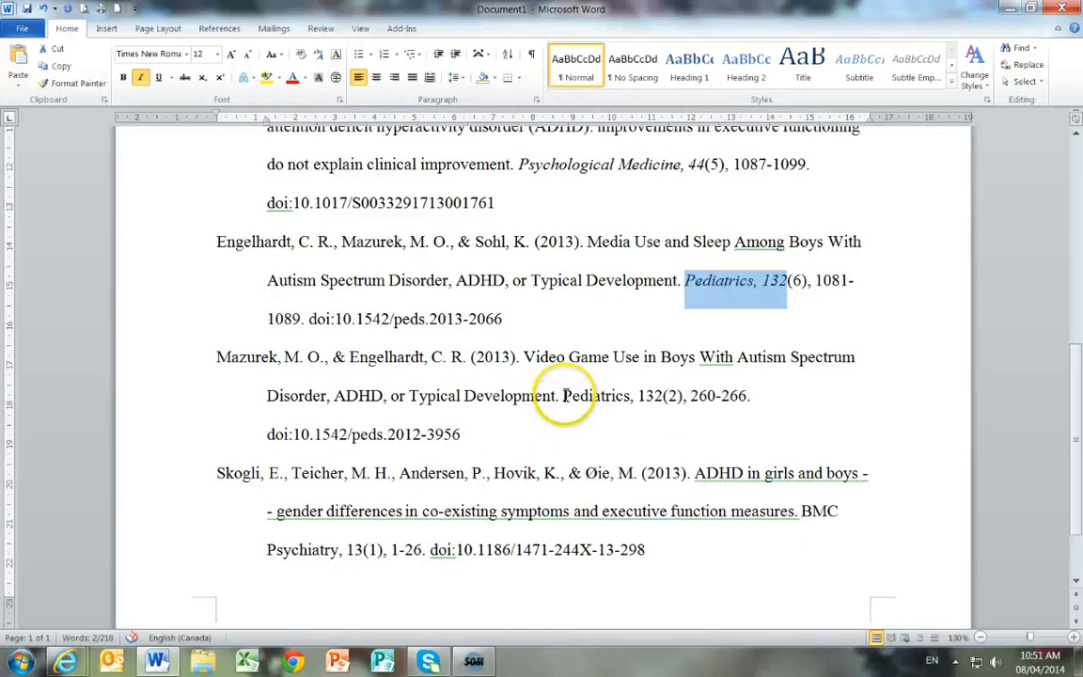
drag(564, 396, 663, 398)
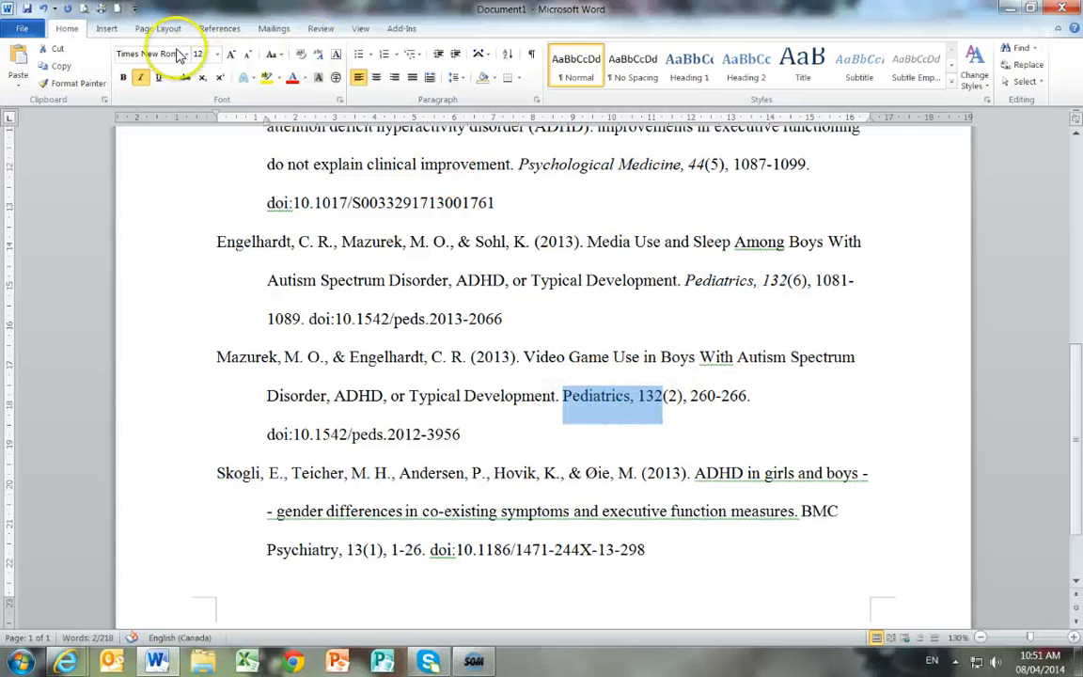
click(140, 77)
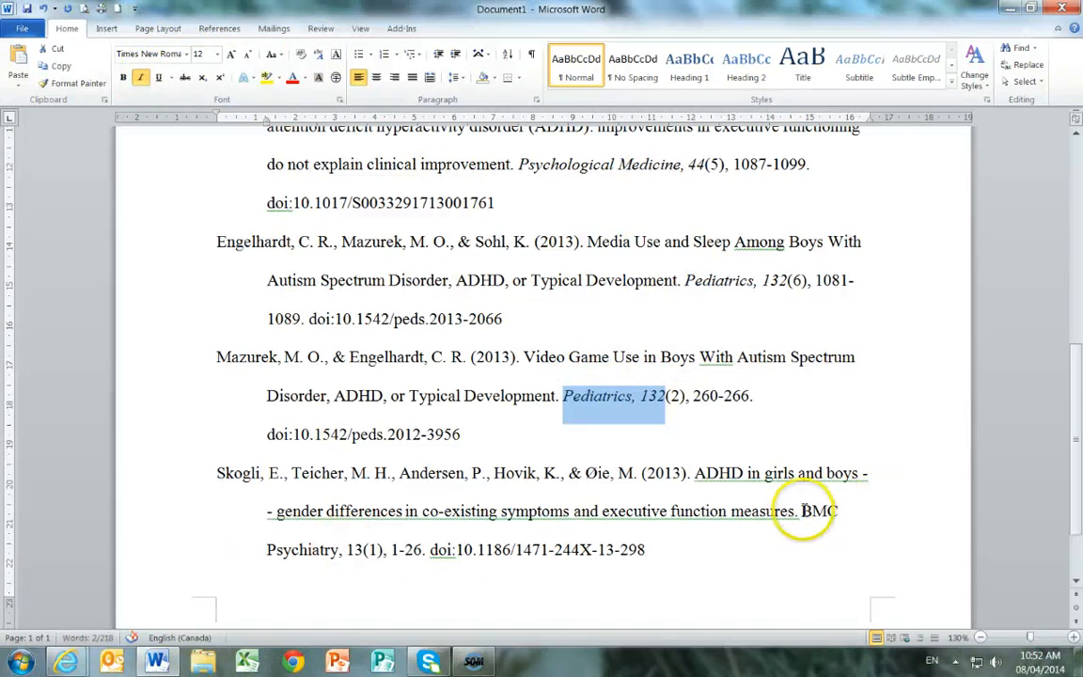
- Italicize the journal title and volume number "BMC Psychiatry, 13" in the last reference
drag(803, 510, 364, 549)
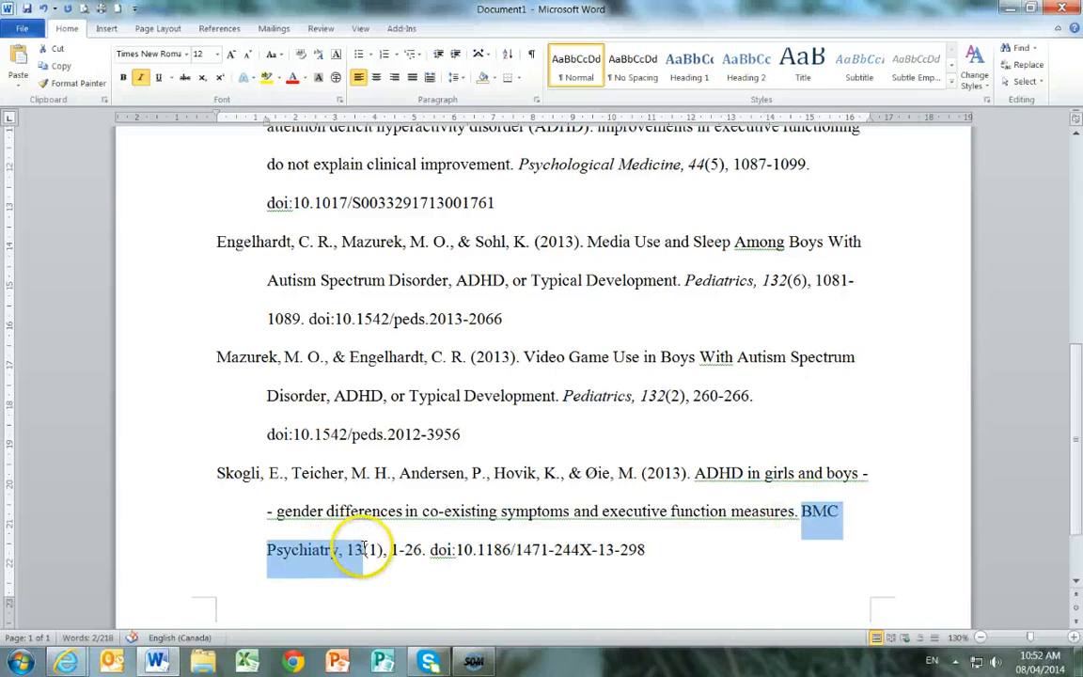
click(141, 78)
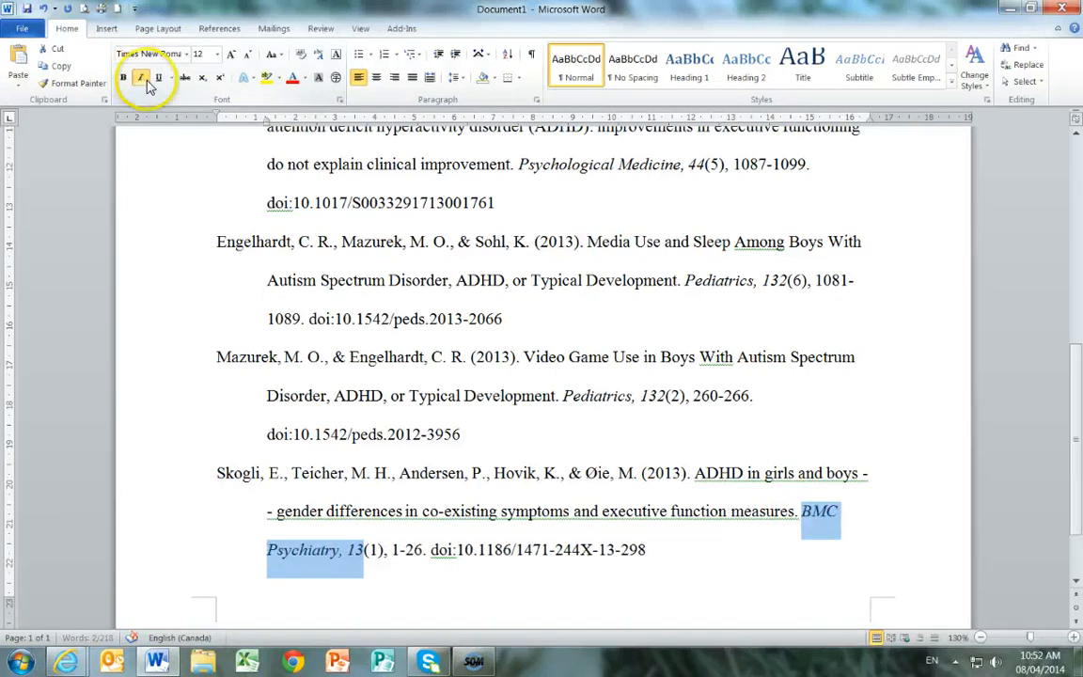
click(655, 386)
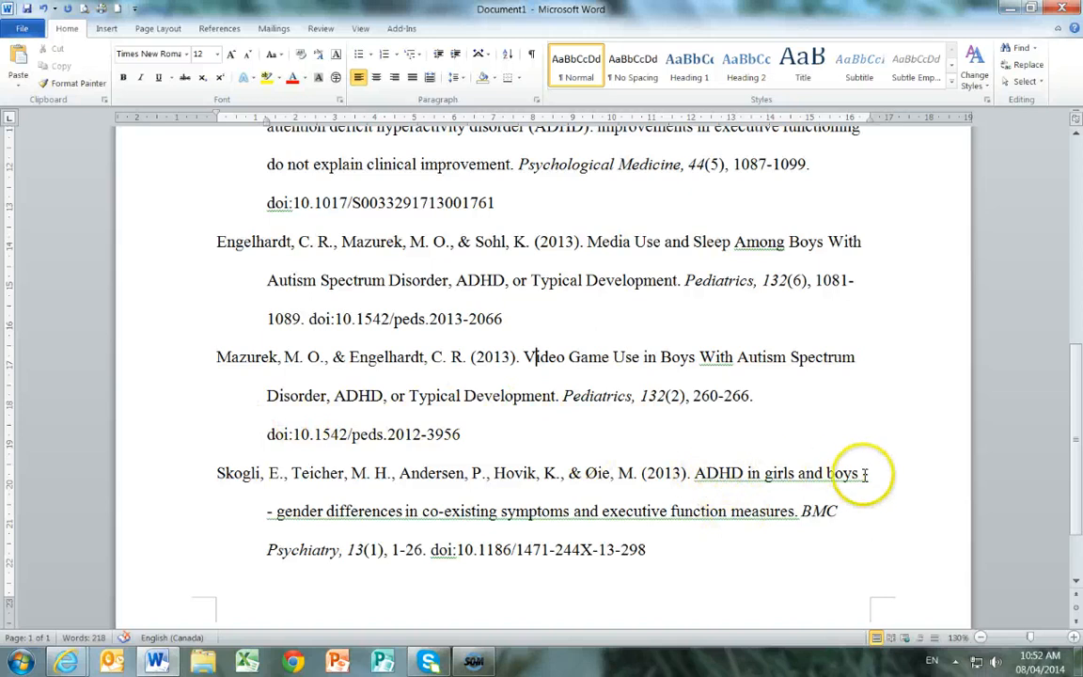
- Change the fifth reference's article title, "Video Game Use in Boys...", to lowercase and capitalize only the "V" of its first word
click(696, 474)
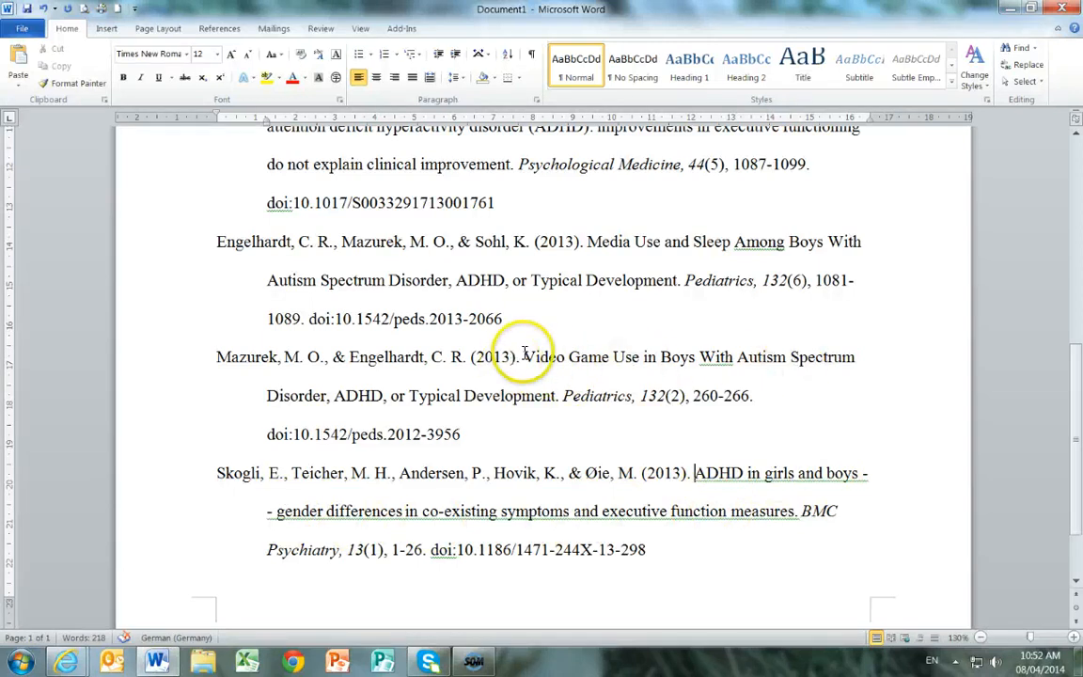
drag(527, 356, 553, 389)
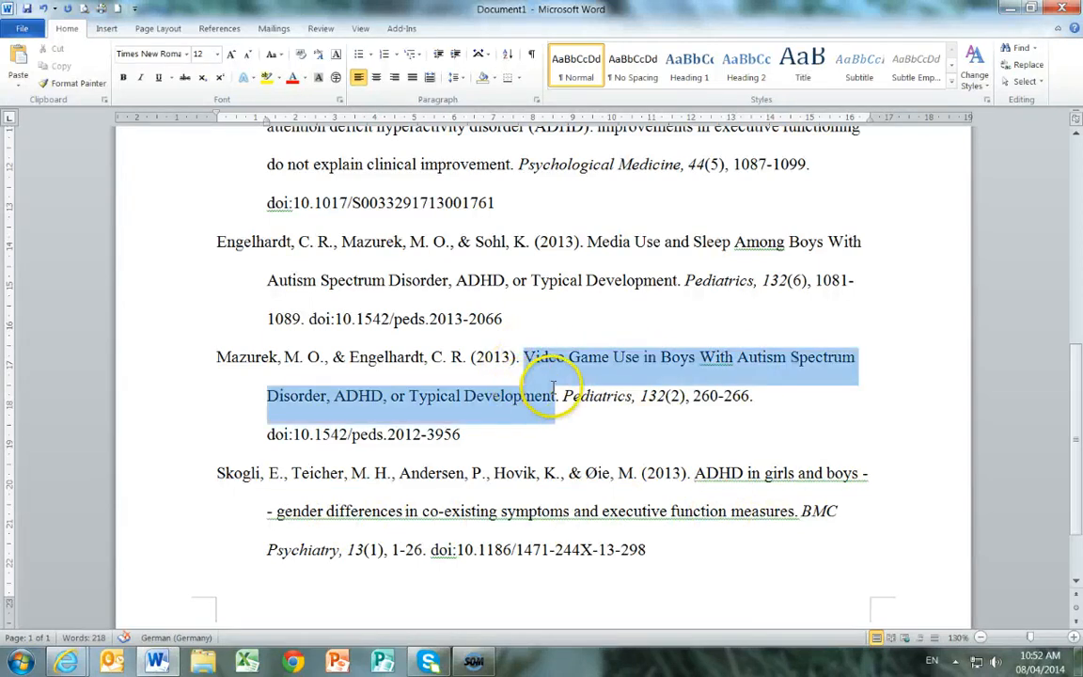
click(281, 56)
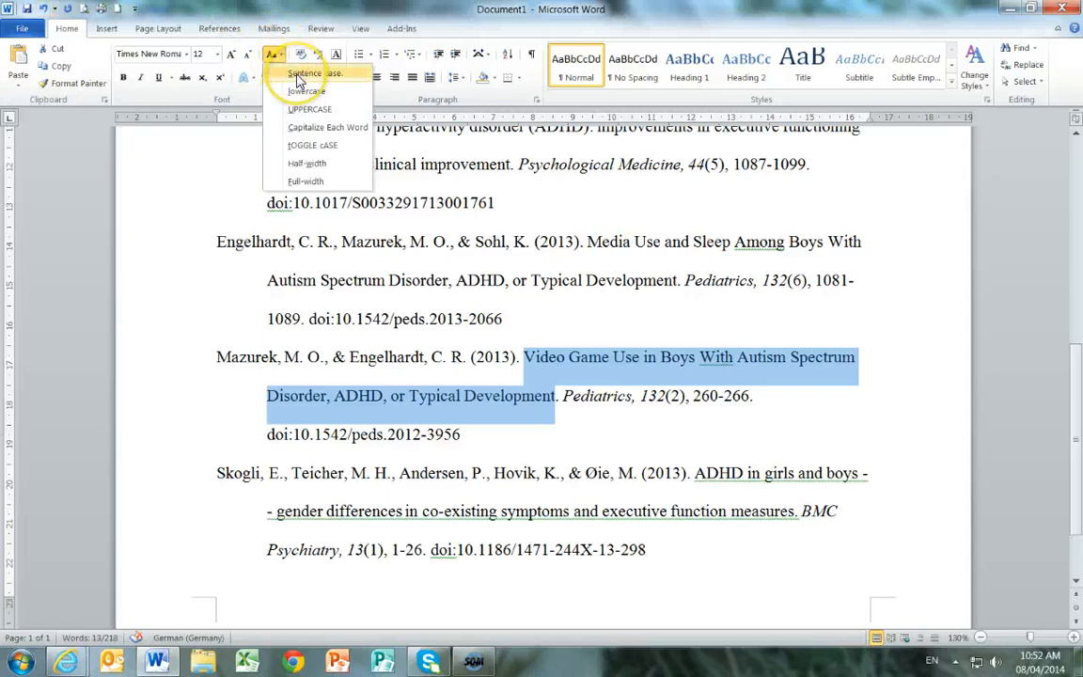
click(297, 75)
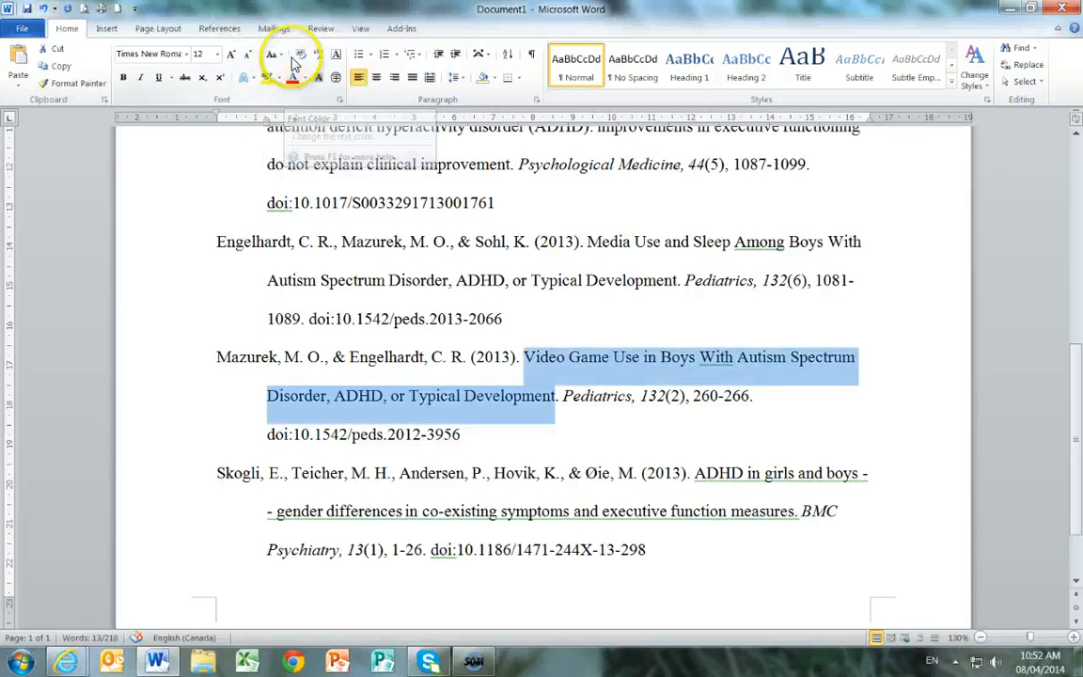
click(272, 55)
click(297, 92)
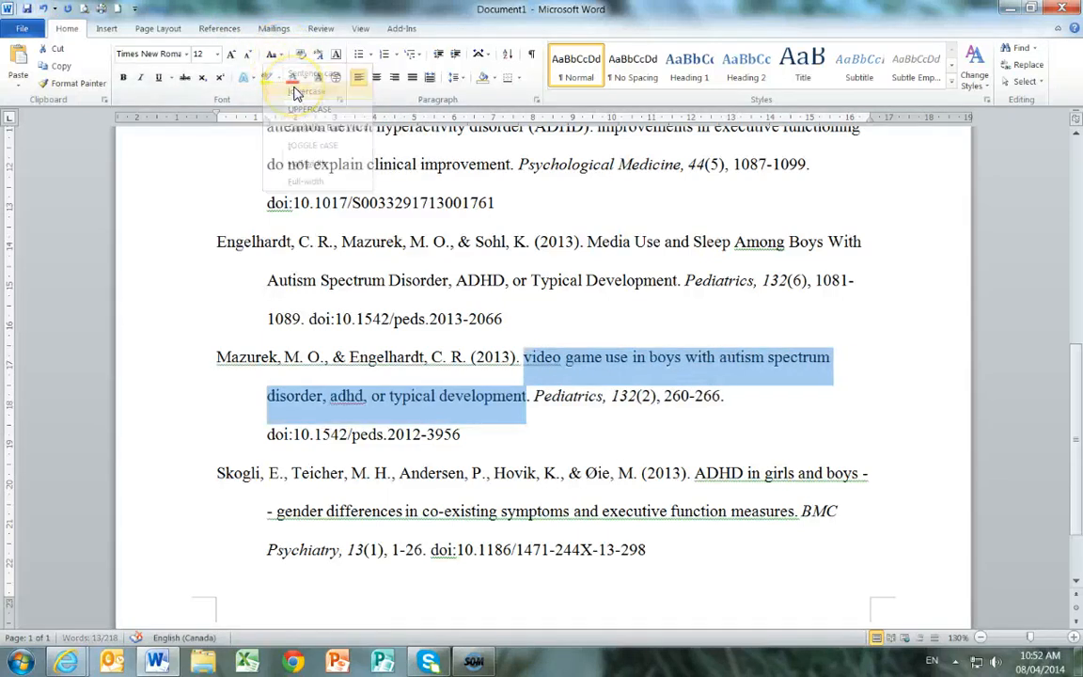
click(531, 358)
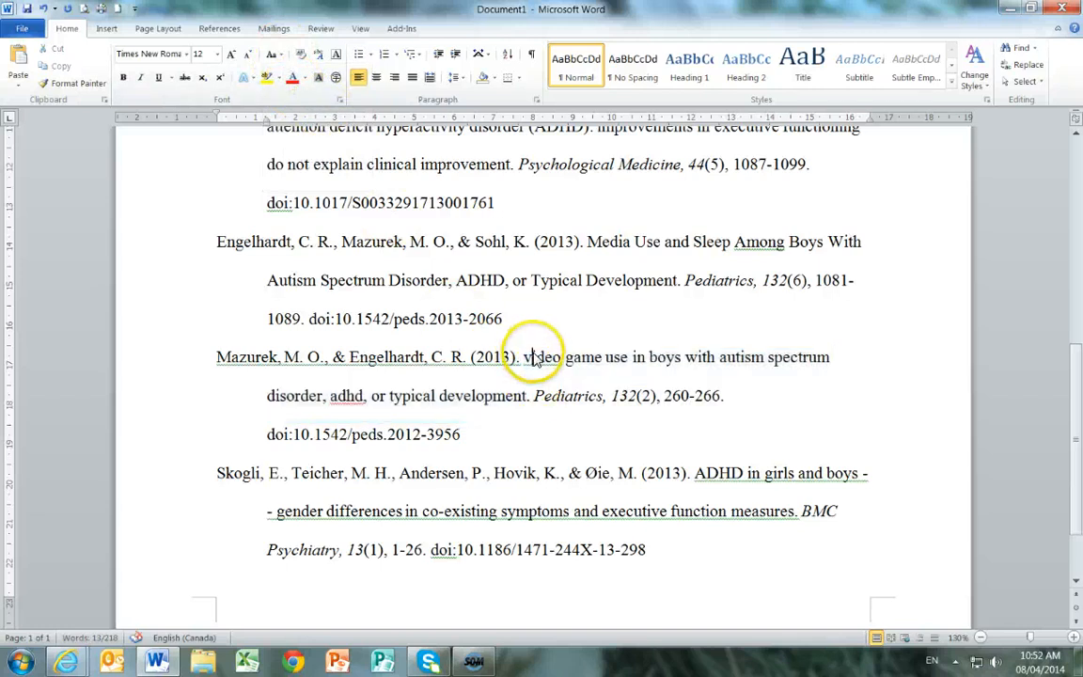
key(BackSpace)
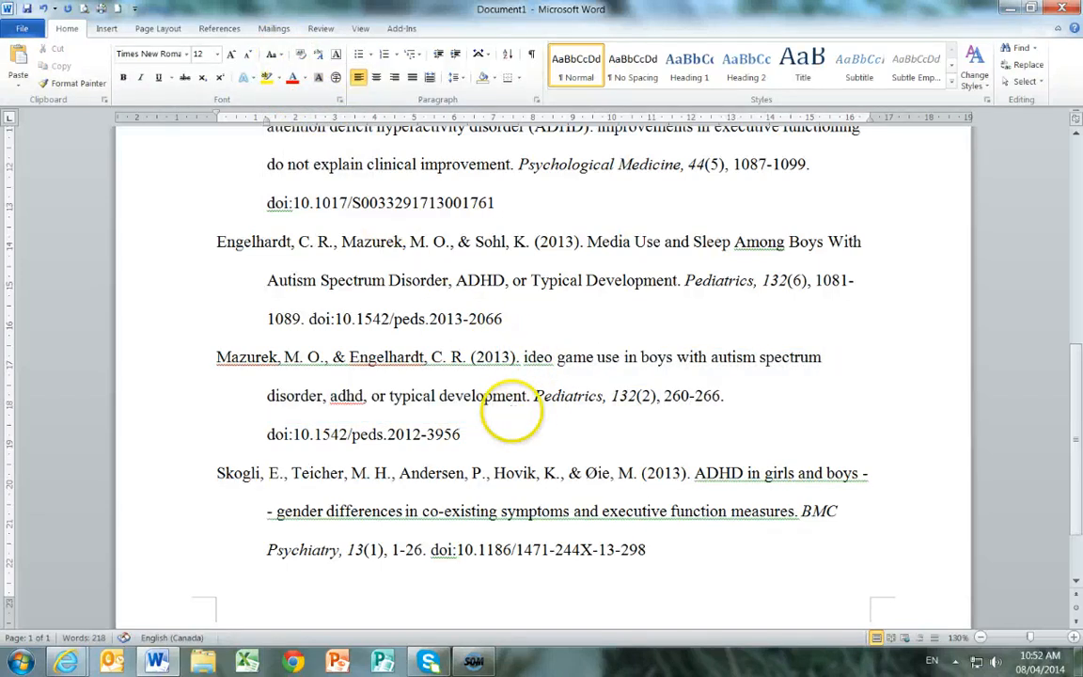
text(V)
- Change the fourth reference's article title, "Media Use and Sleep...", to lowercase and capitalize the "M" of its first word
scroll(496, 353, up, 1)
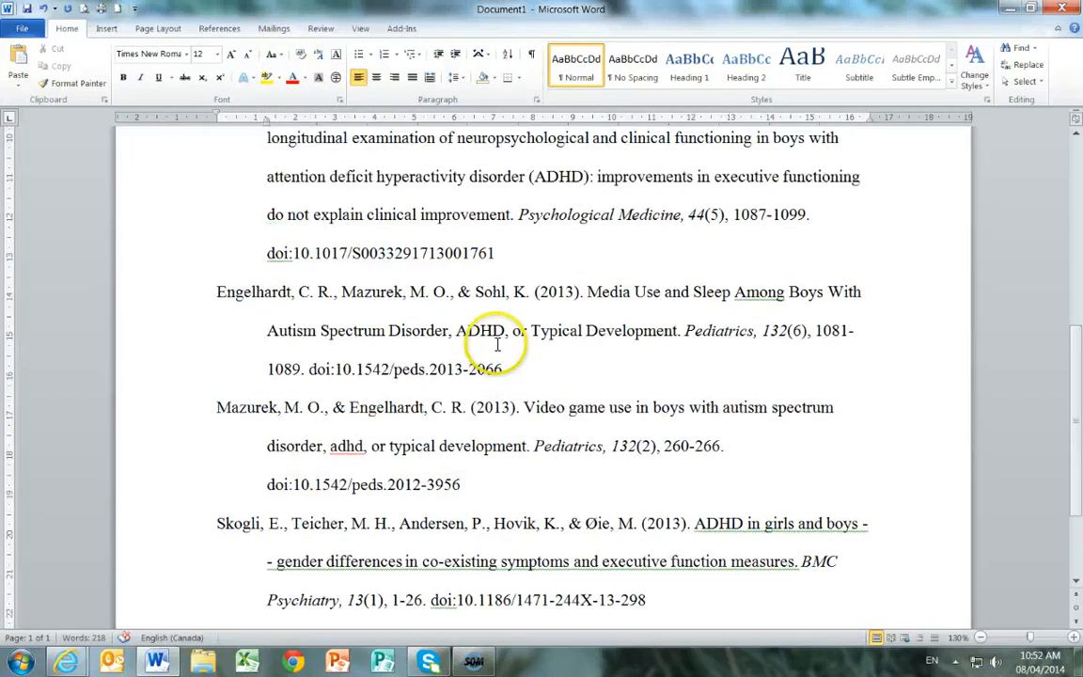
drag(588, 295, 632, 331)
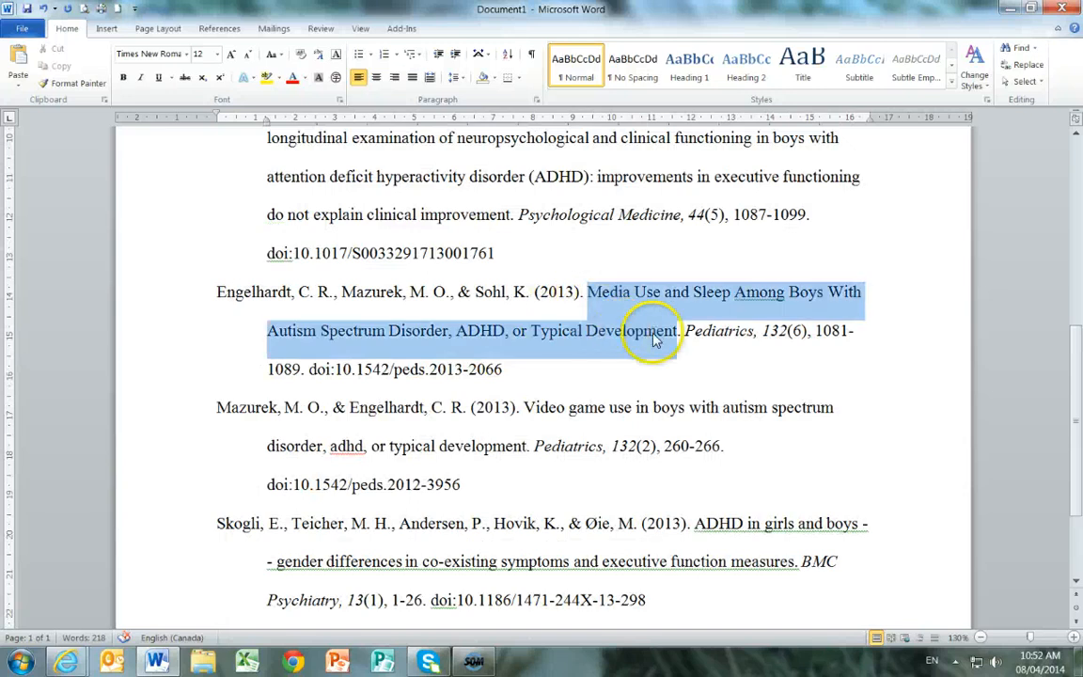
click(272, 54)
click(299, 169)
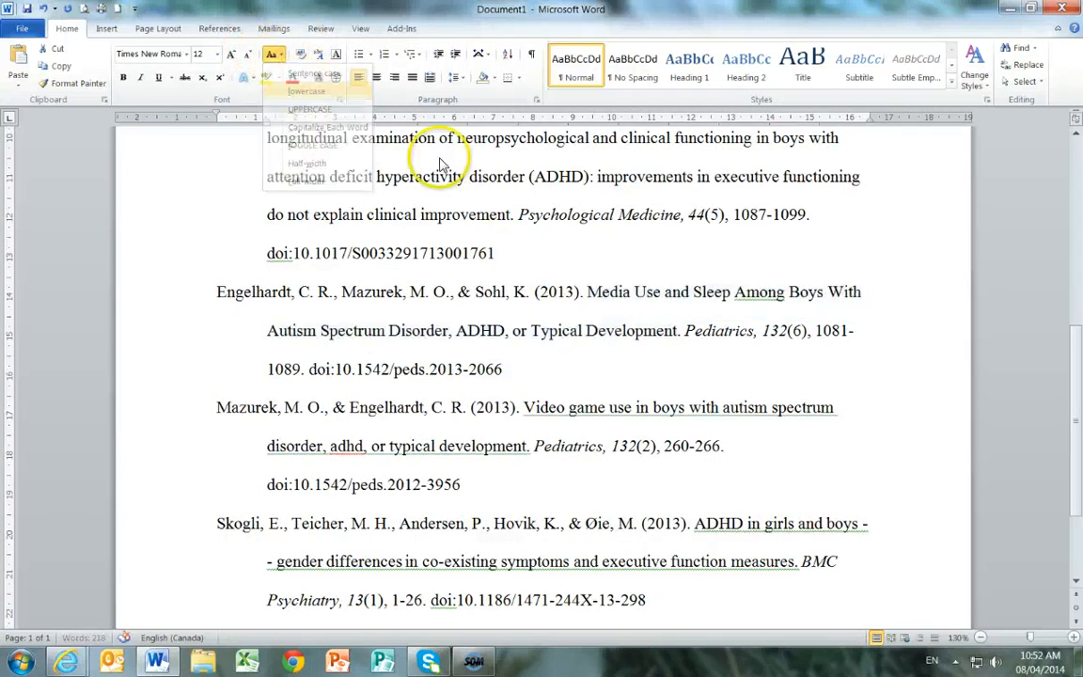
click(598, 288)
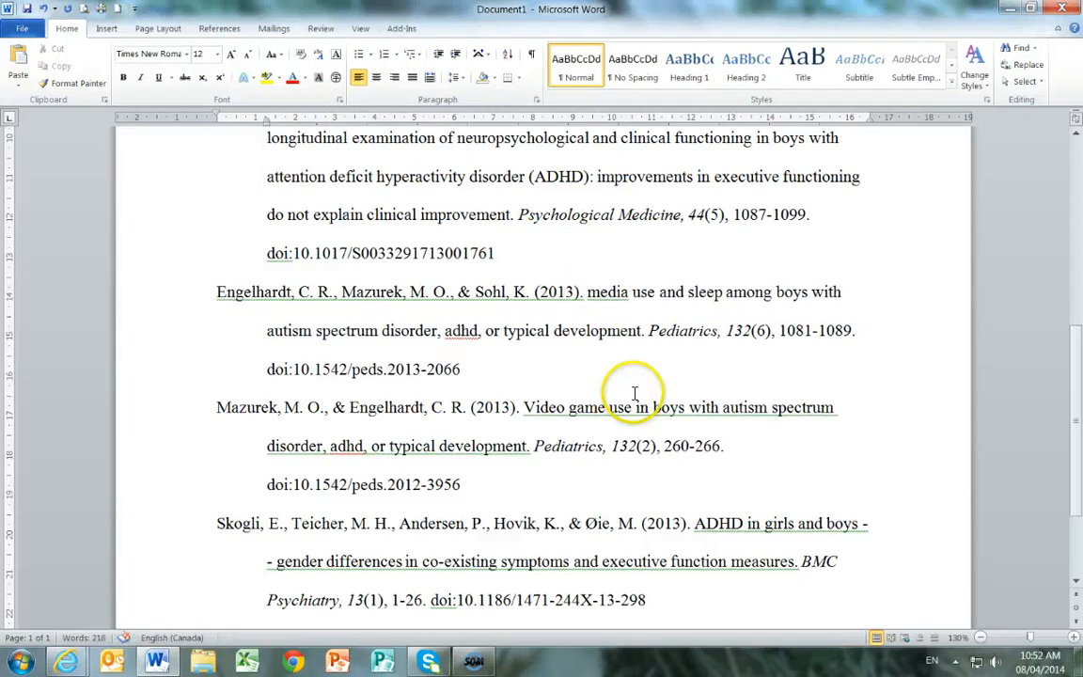
key(shift+Right)
text(M)
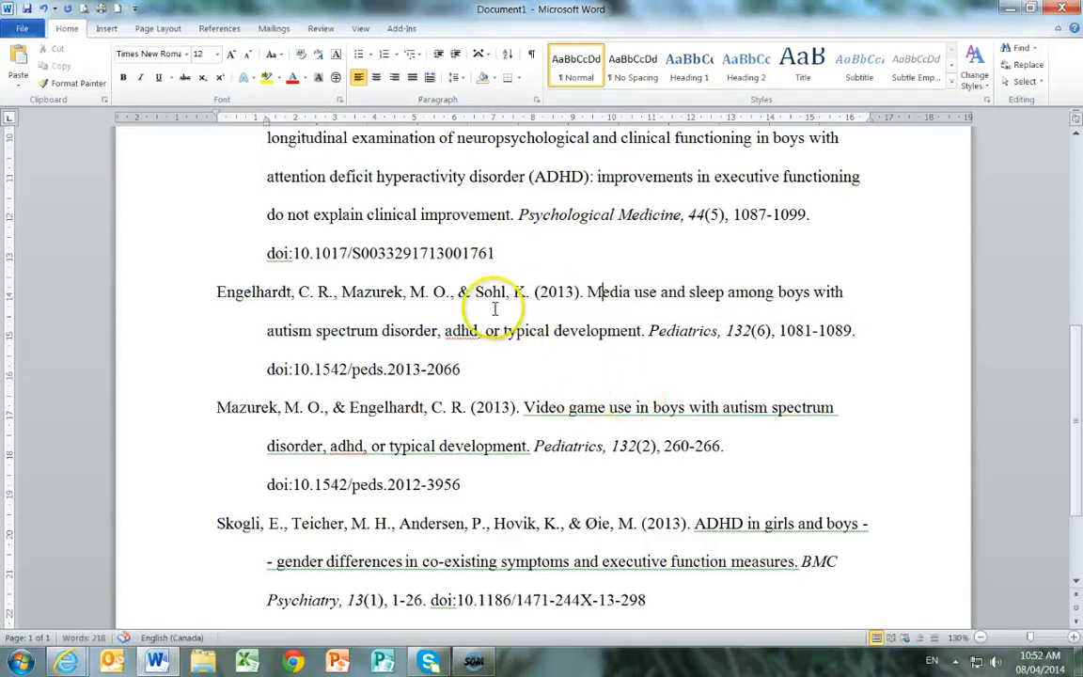
- Replace "adhd" with "ADHD" in the fourth reference's article title
scroll(593, 326, up, 1)
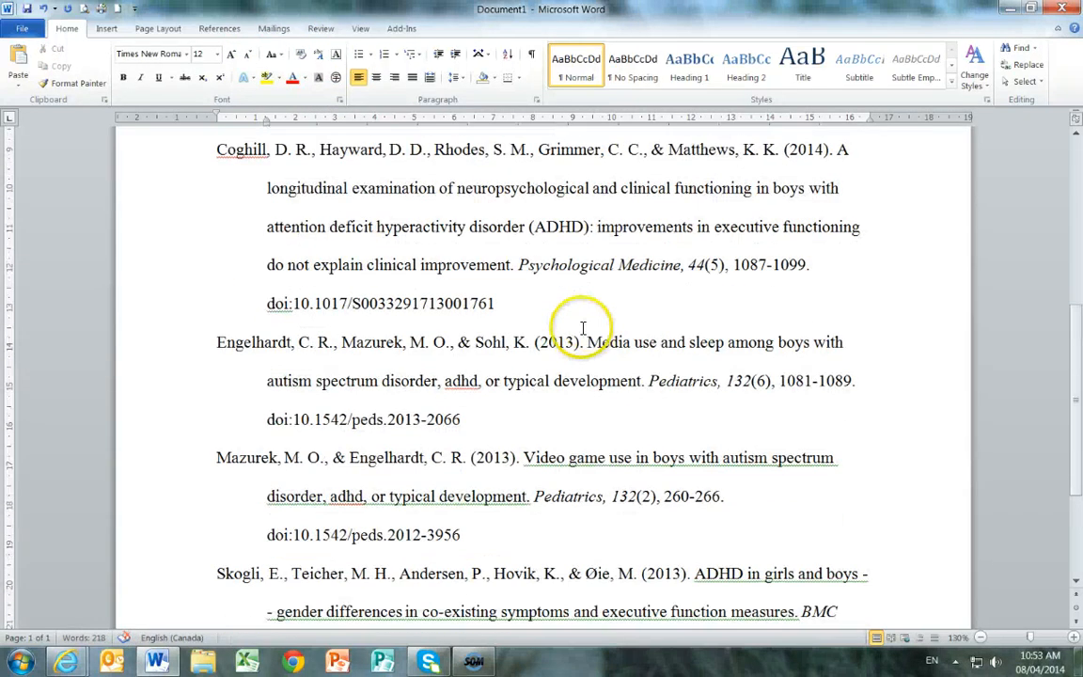
double_click(449, 380)
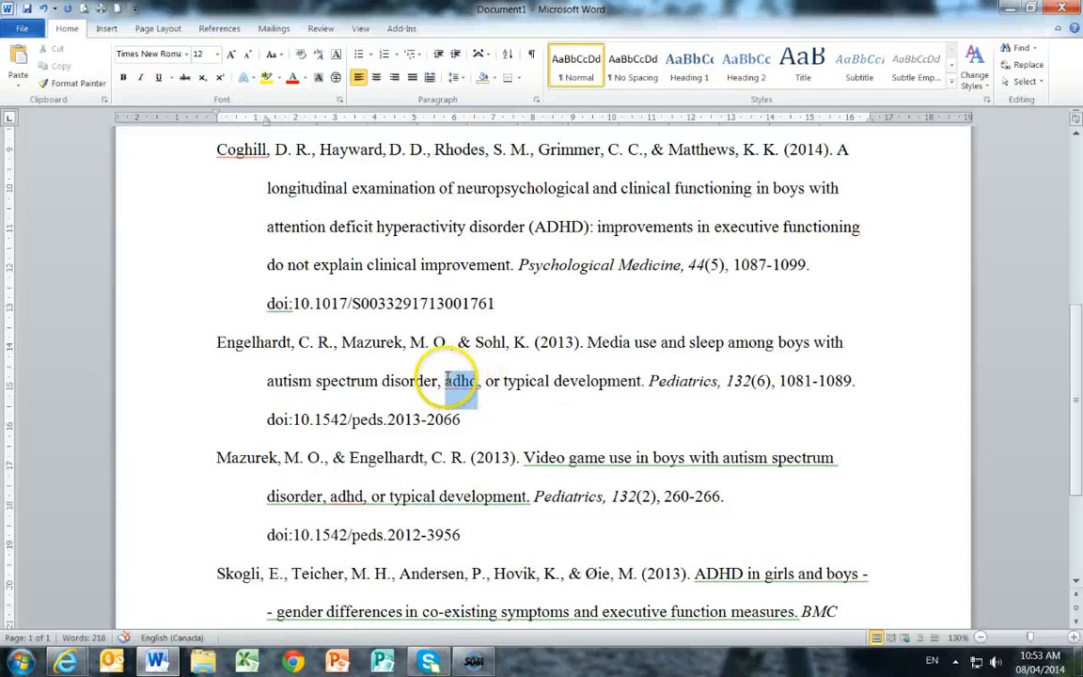
text(ADHD)
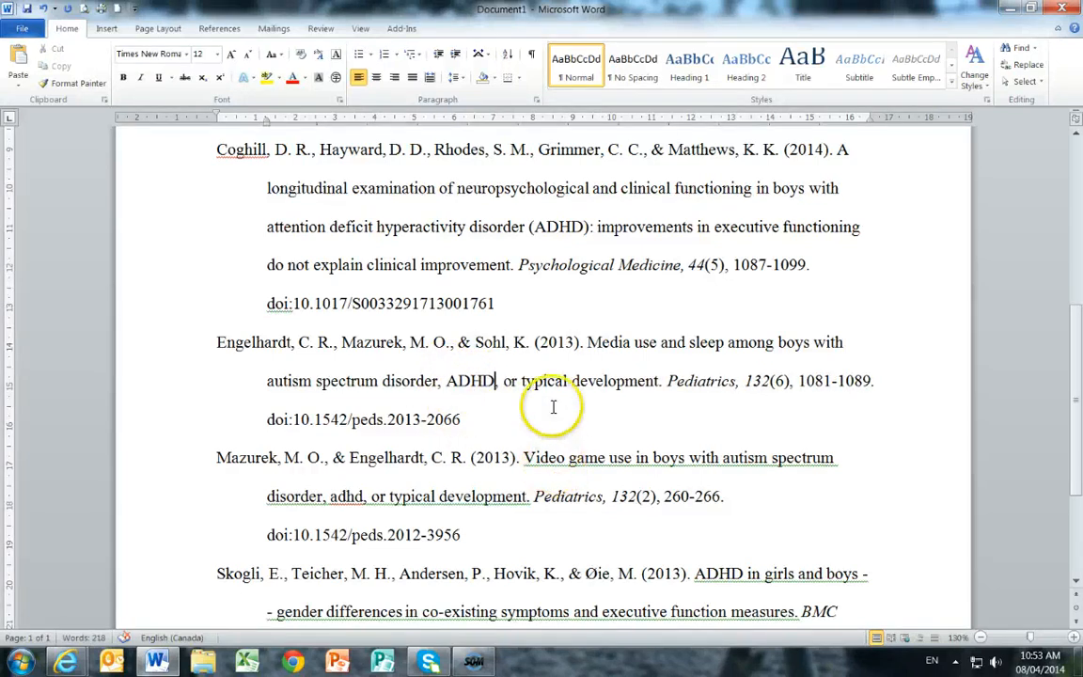
- Change the second reference's article title, "Negative Social Preference...", to lowercase, leaving "ADHD" in capitals
scroll(583, 404, up, 1)
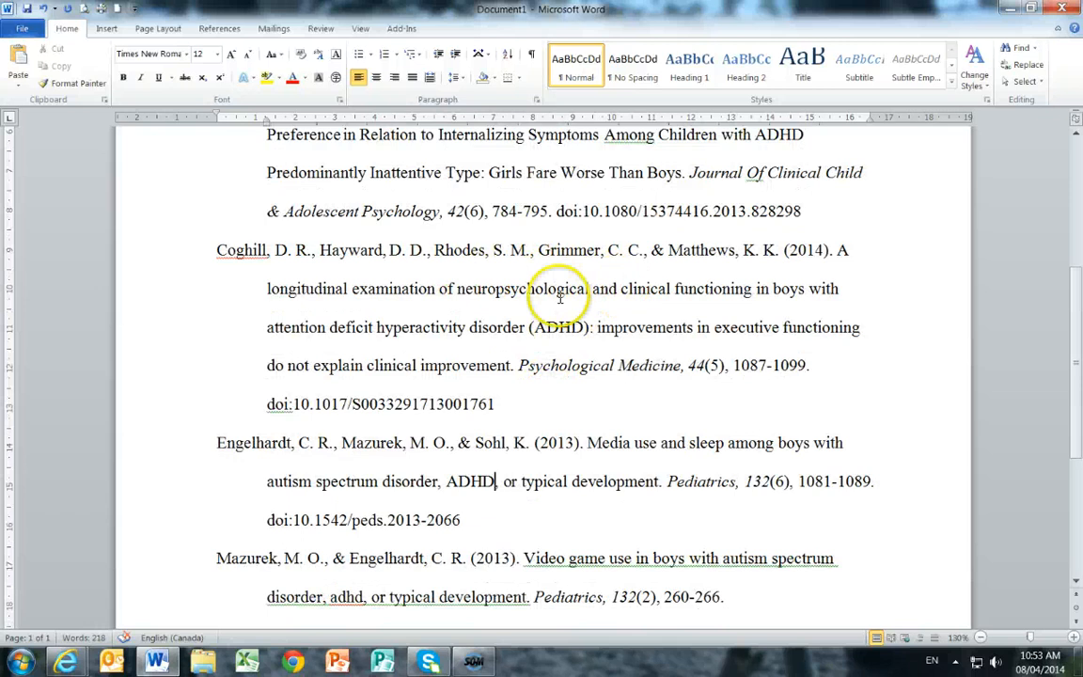
scroll(527, 299, up, 1)
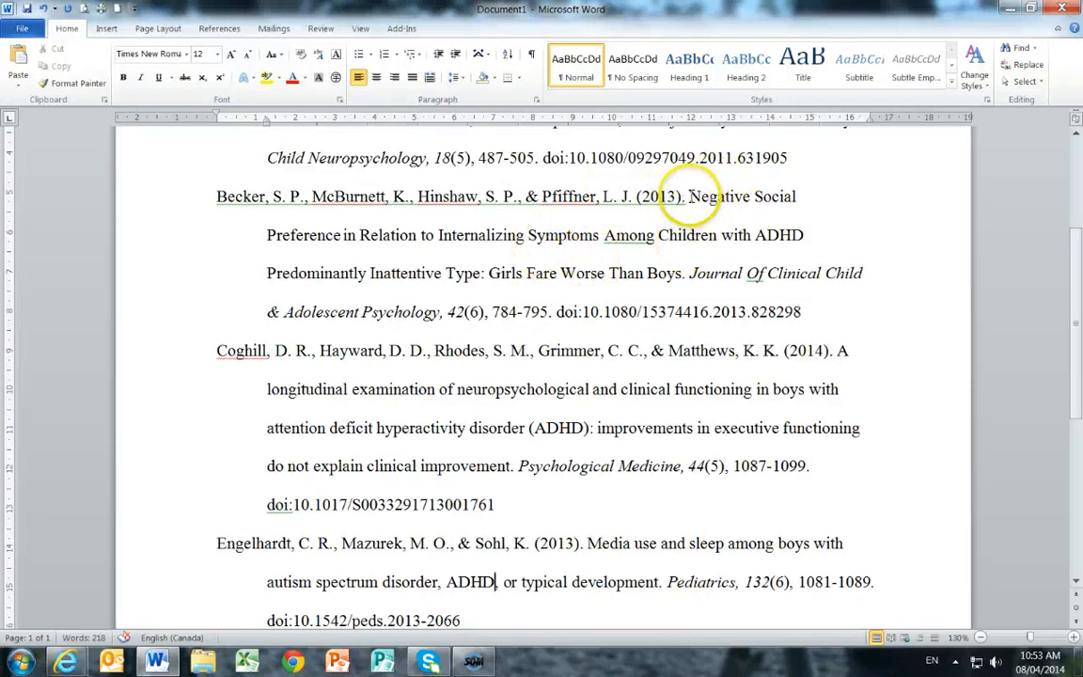
drag(691, 197, 743, 235)
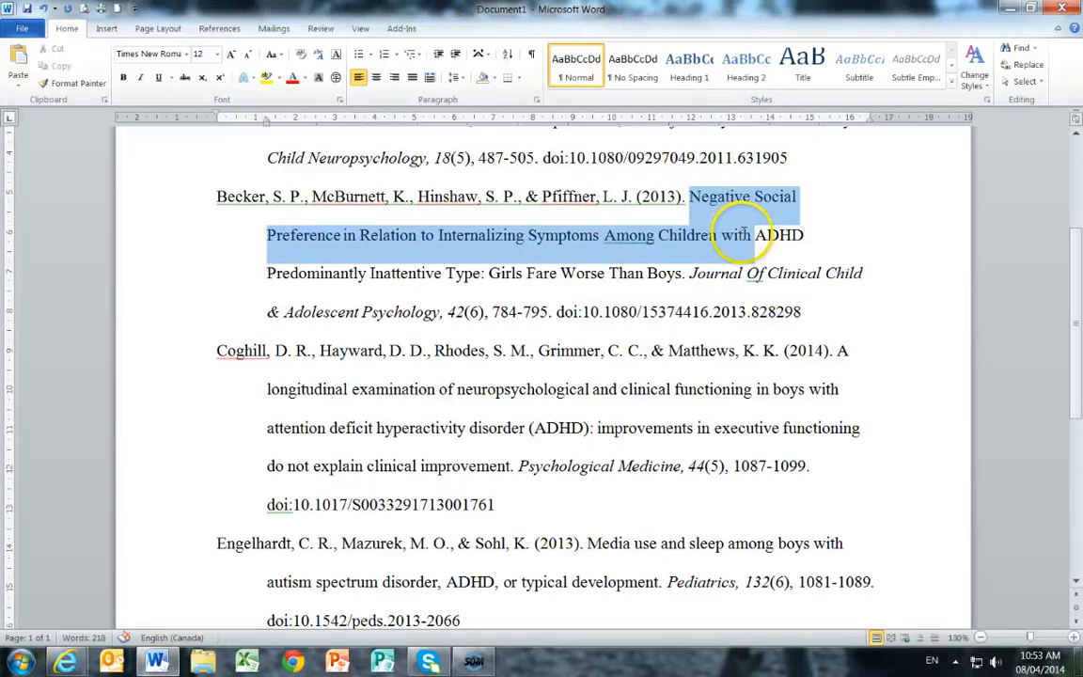
click(272, 54)
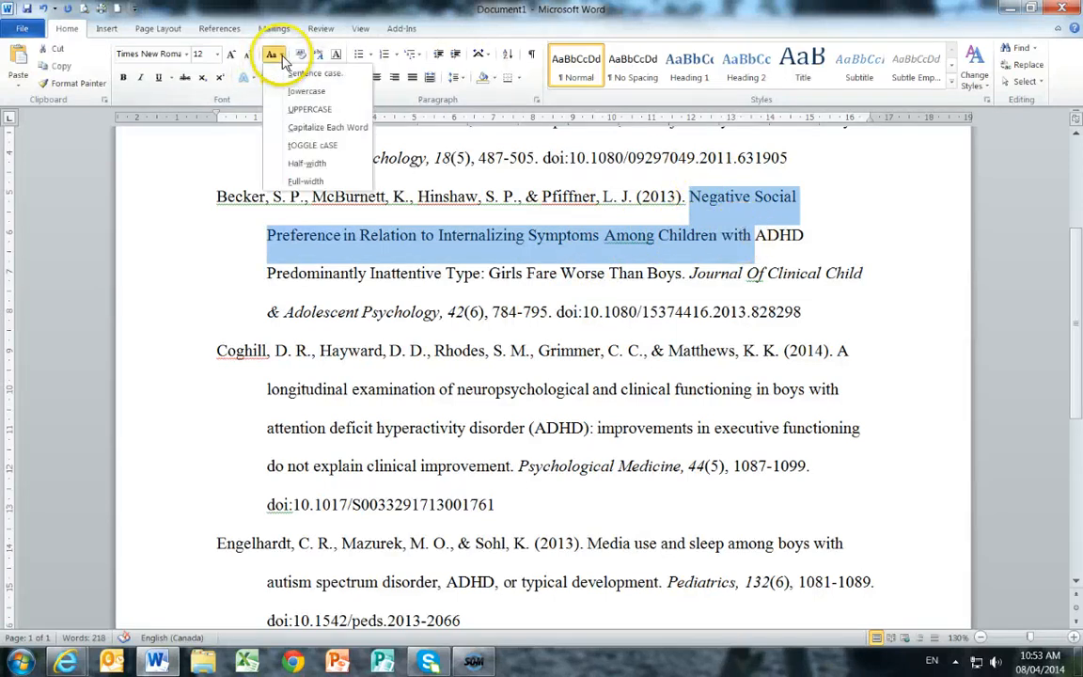
click(307, 92)
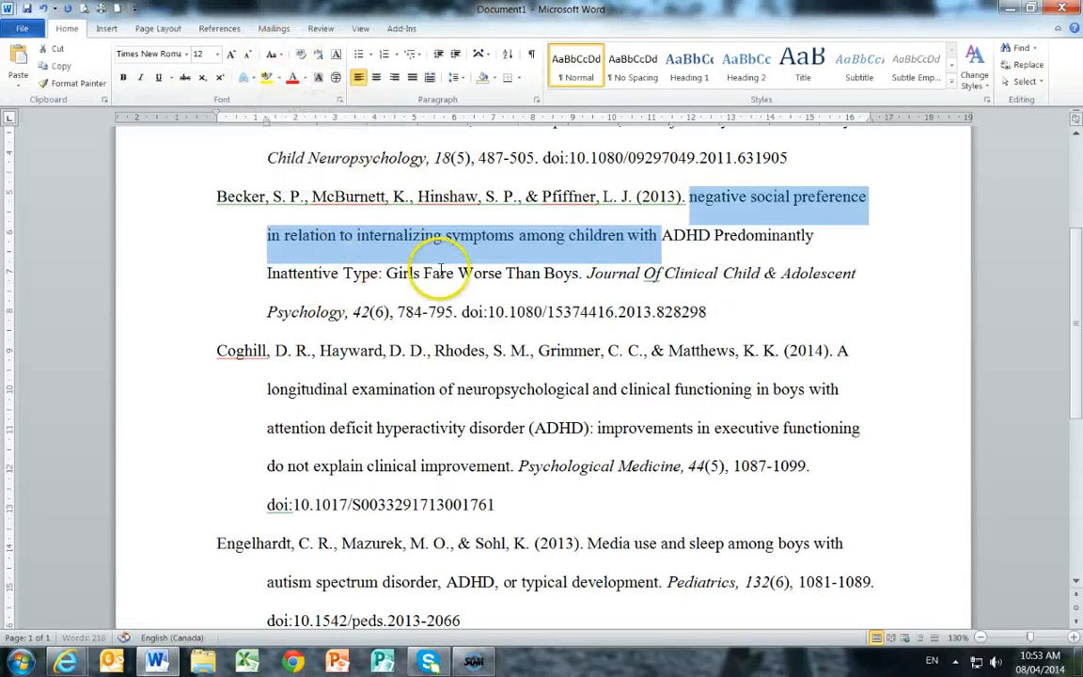
drag(713, 235, 581, 272)
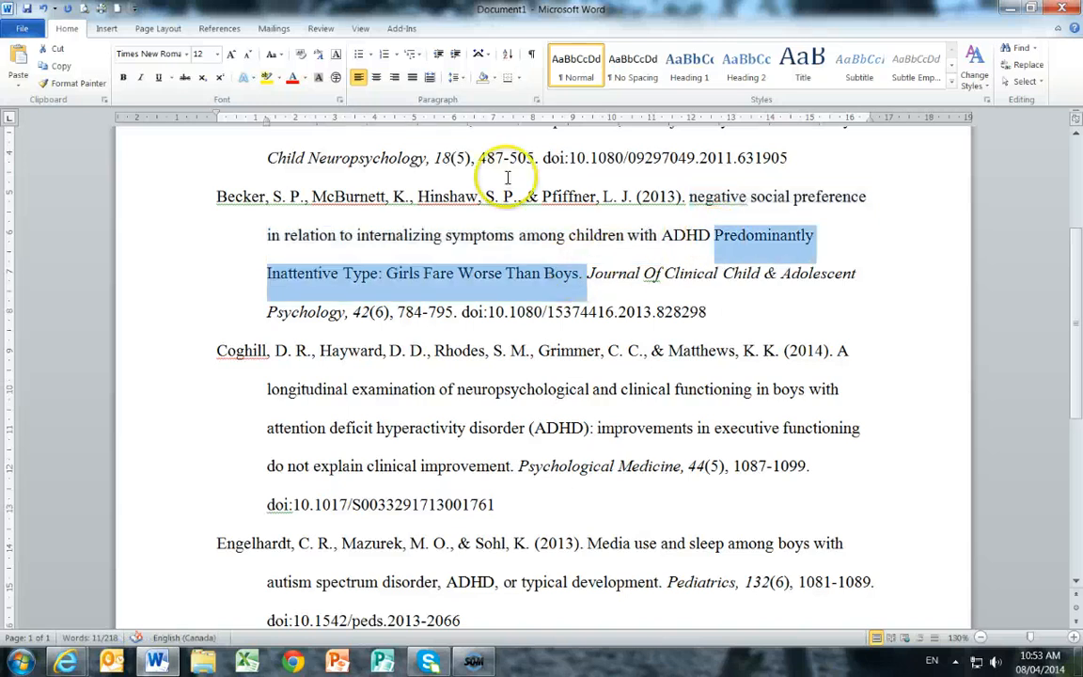
click(278, 54)
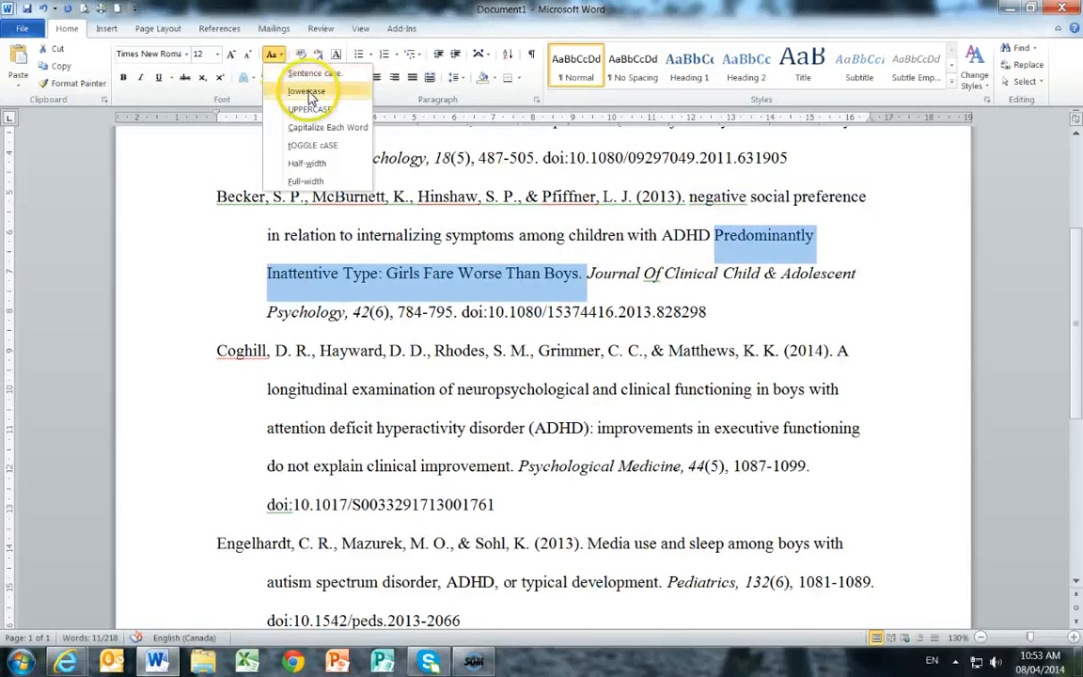
click(307, 91)
- Capitalize "Girls" after the colon and "Negative" at the start of the second reference's article title
click(381, 273)
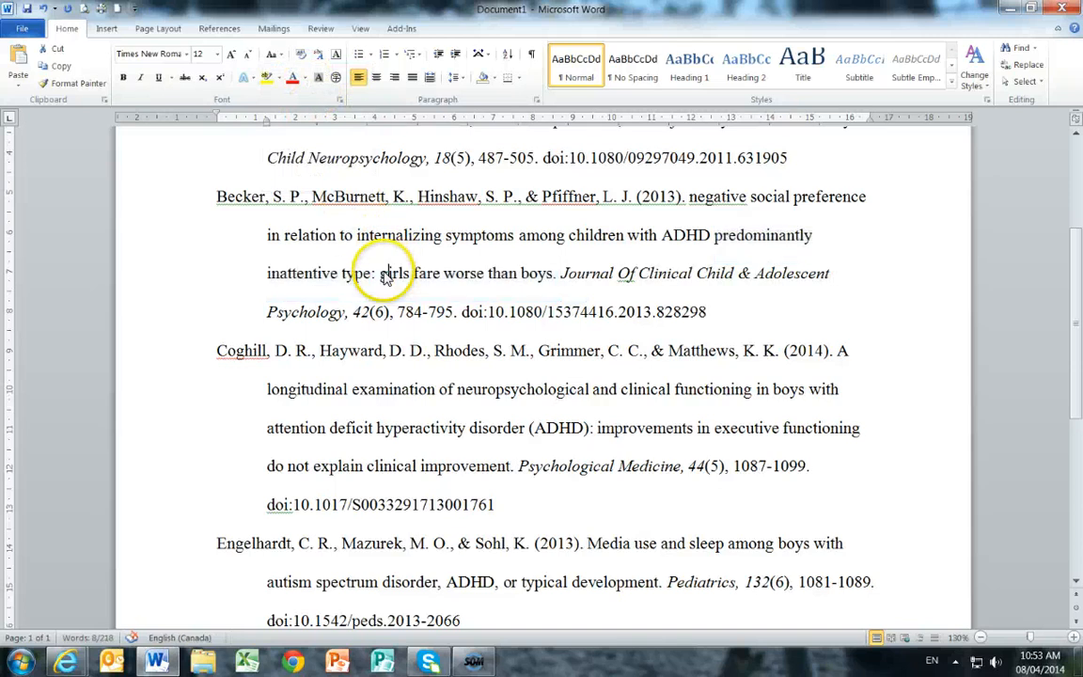
key(Delete)
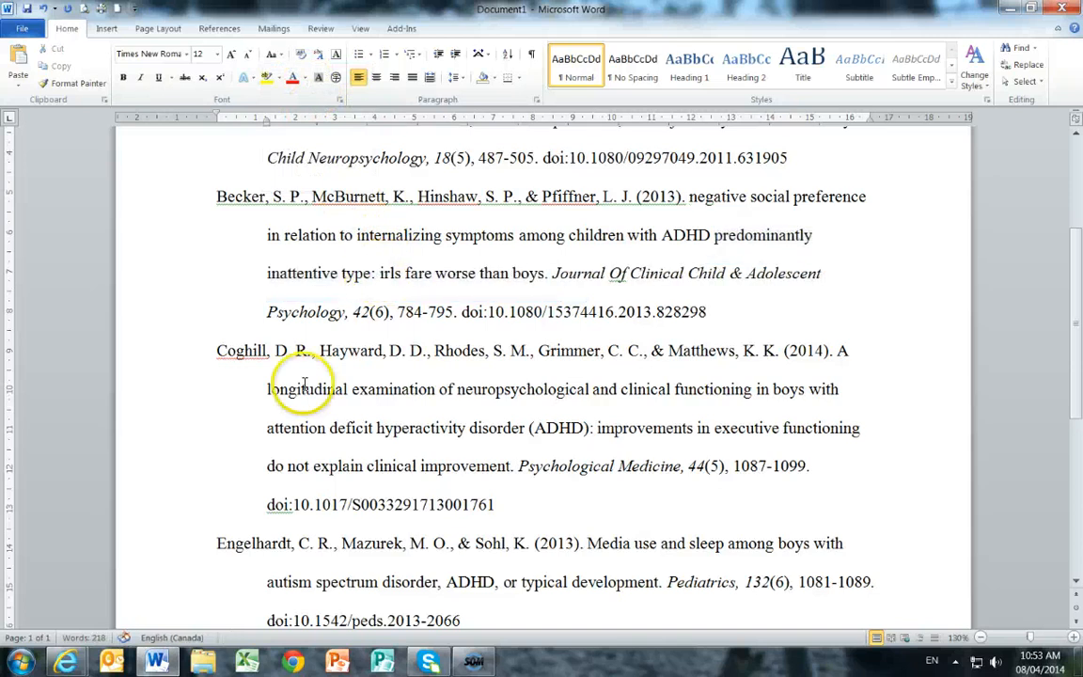
text(G)
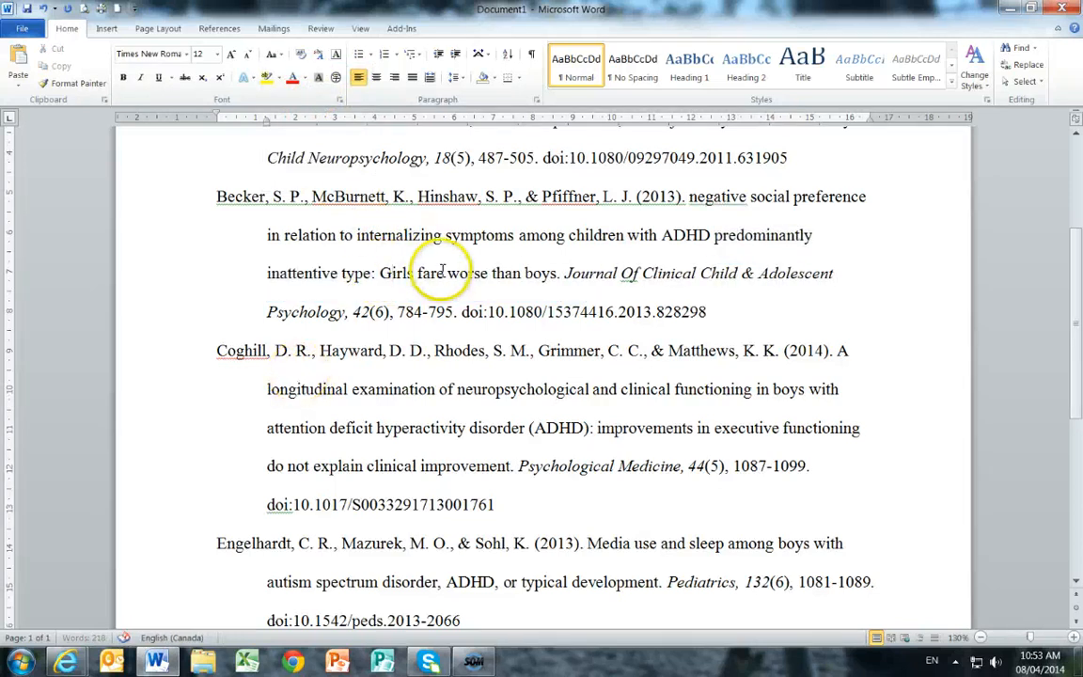
click(689, 198)
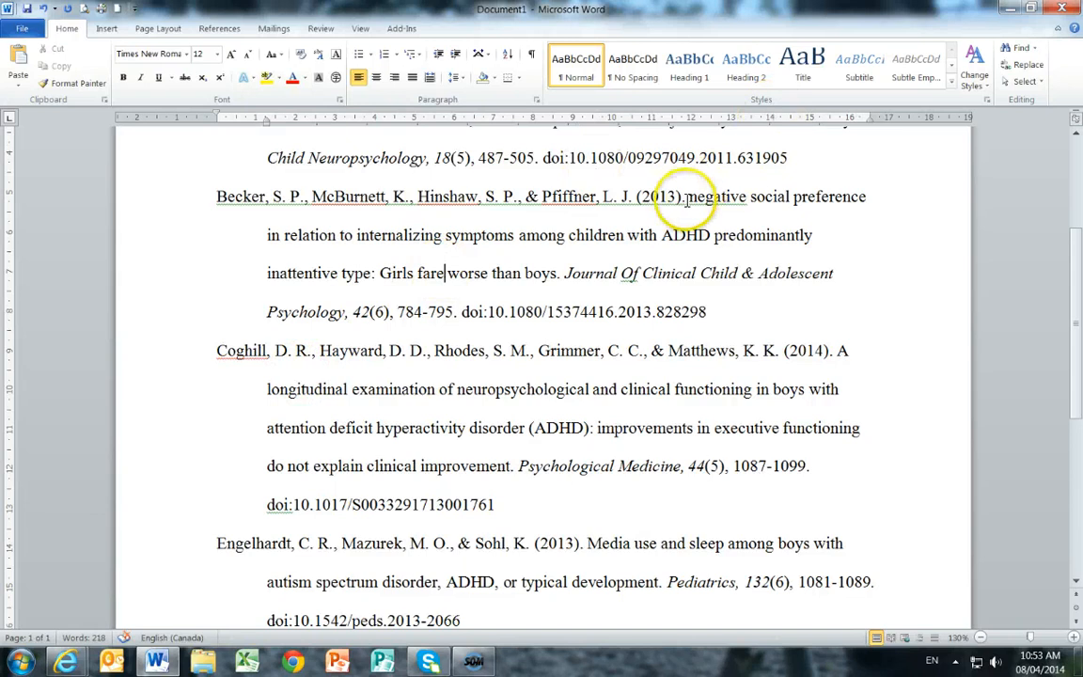
key(Delete)
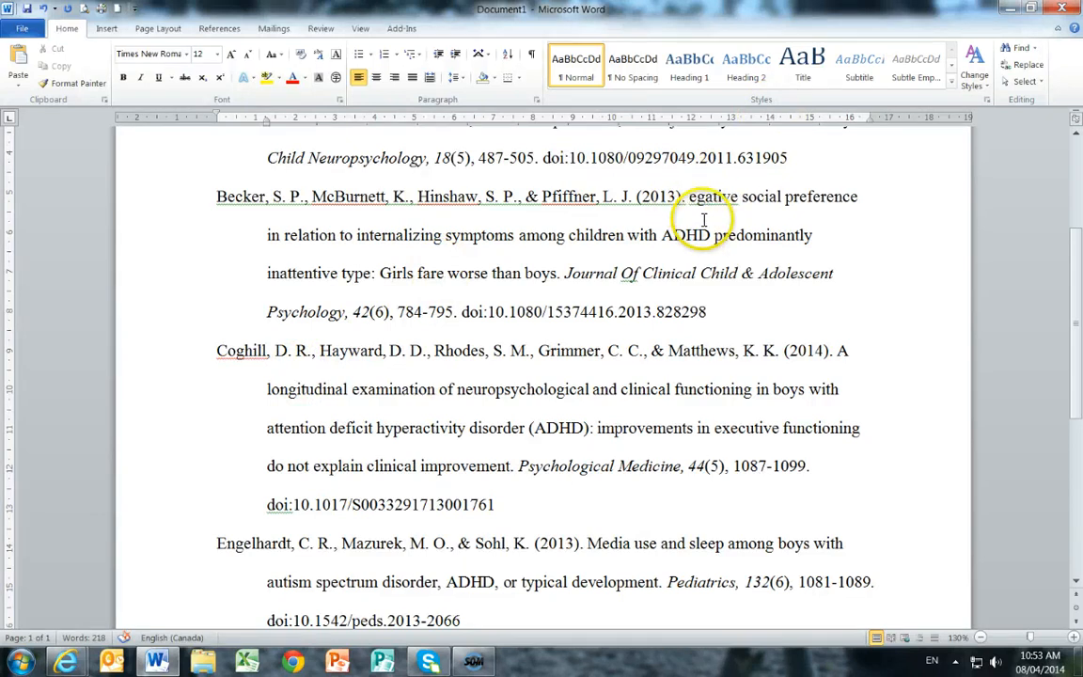
text(N)
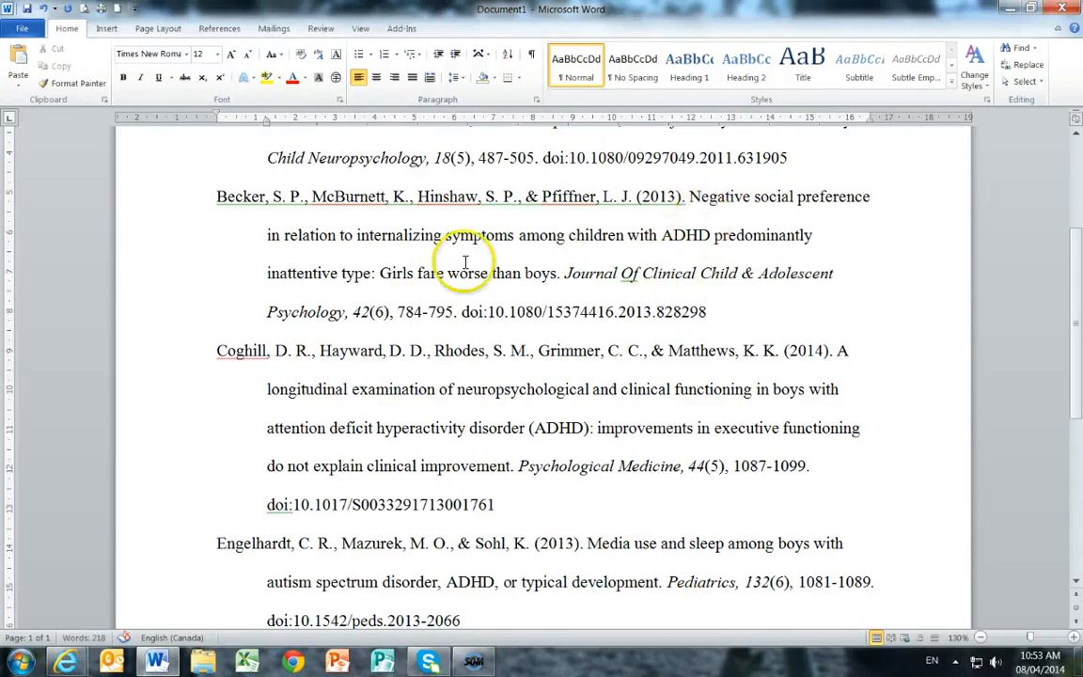
scroll(474, 283, up, 3)
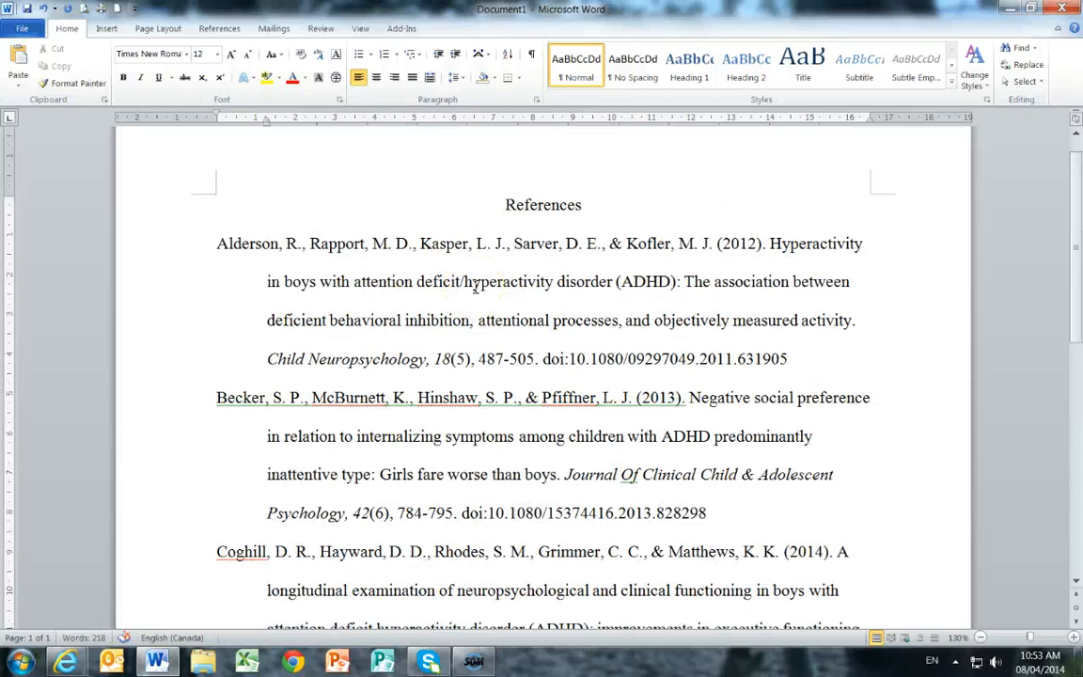
scroll(476, 285, down, 3)
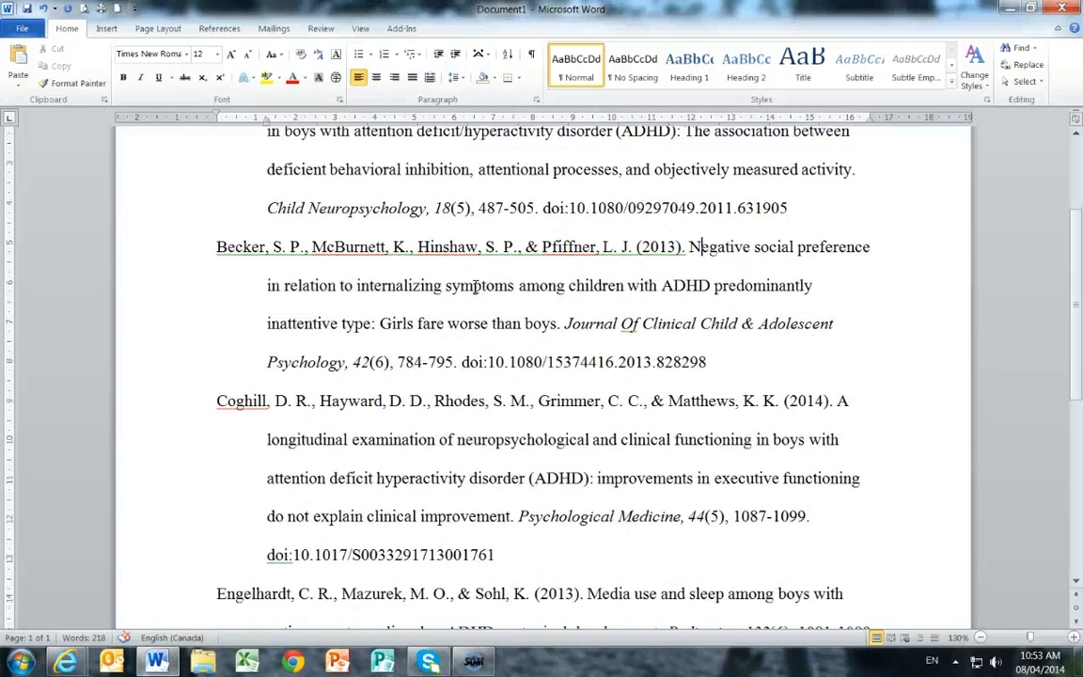
scroll(491, 434, down, 4)
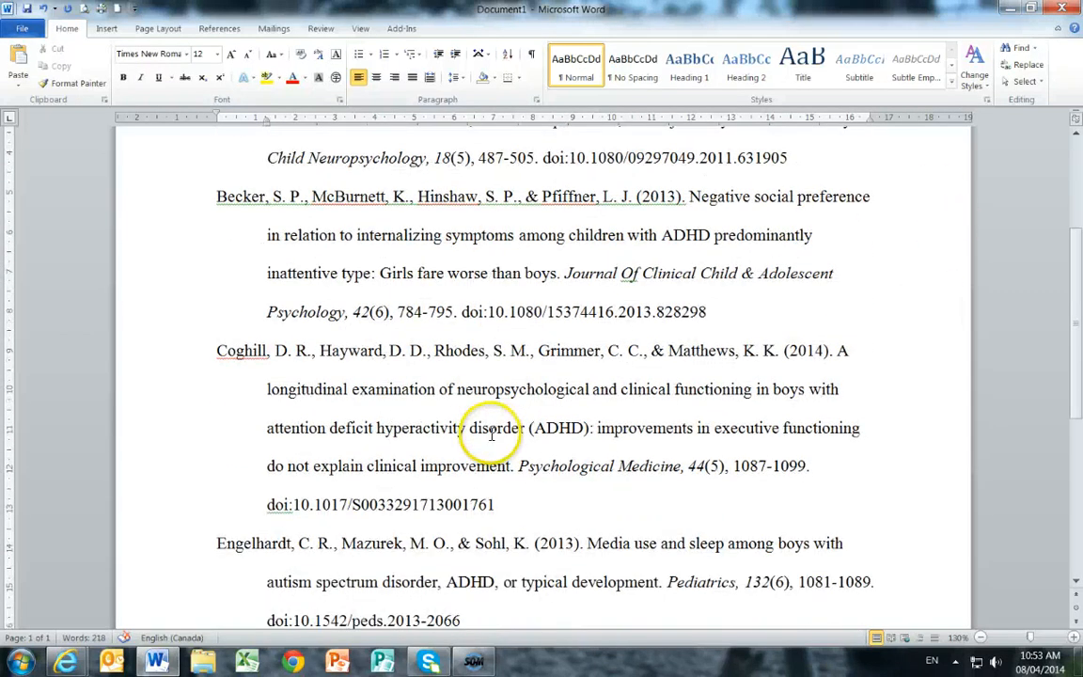
scroll(490, 435, down, 4)
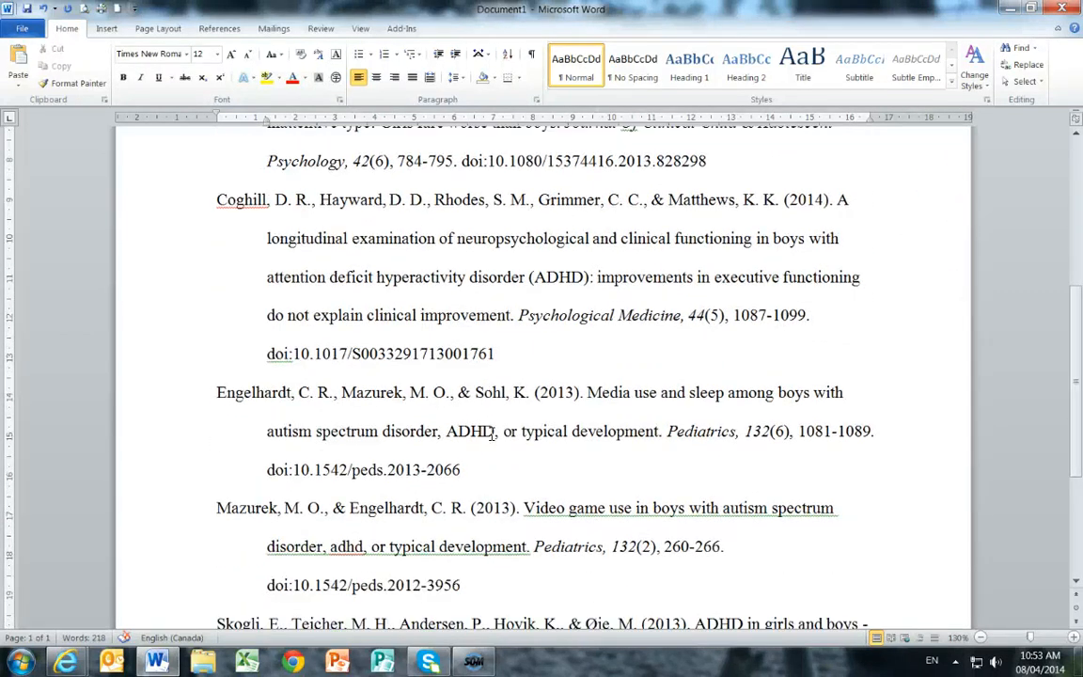
scroll(491, 435, down, 1)
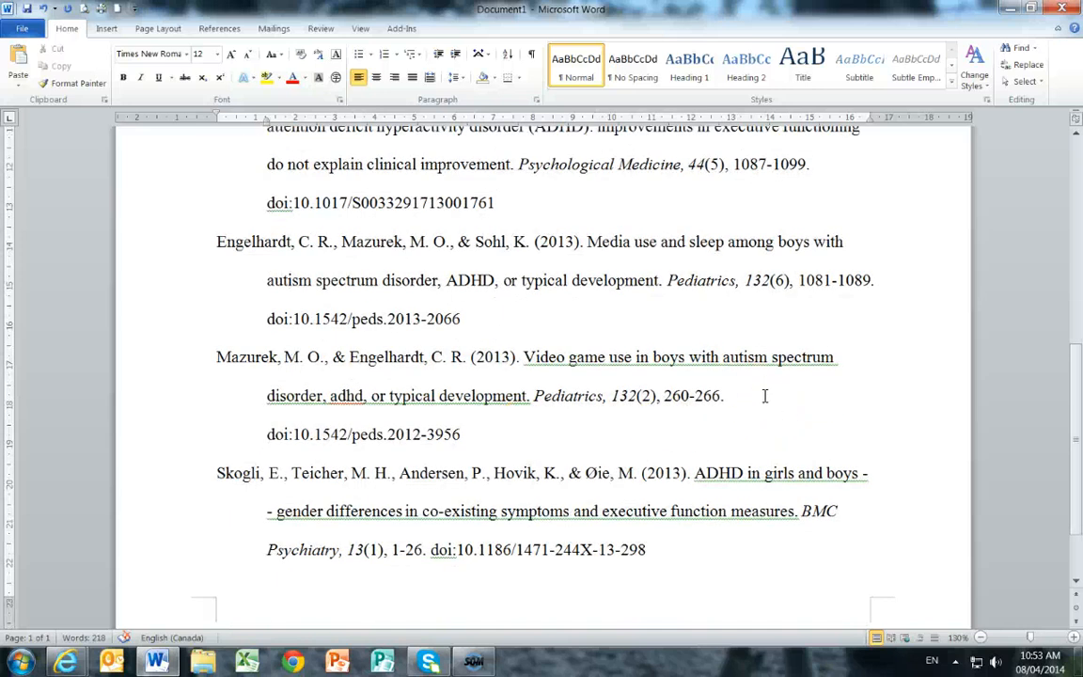
key(Delete)
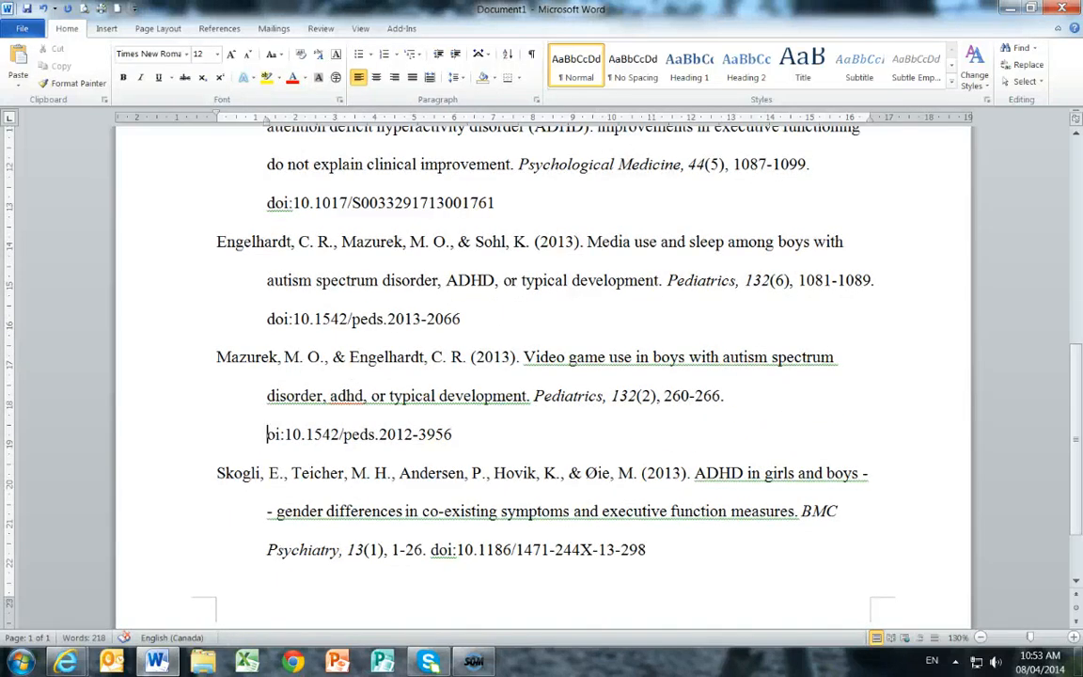
text(d)
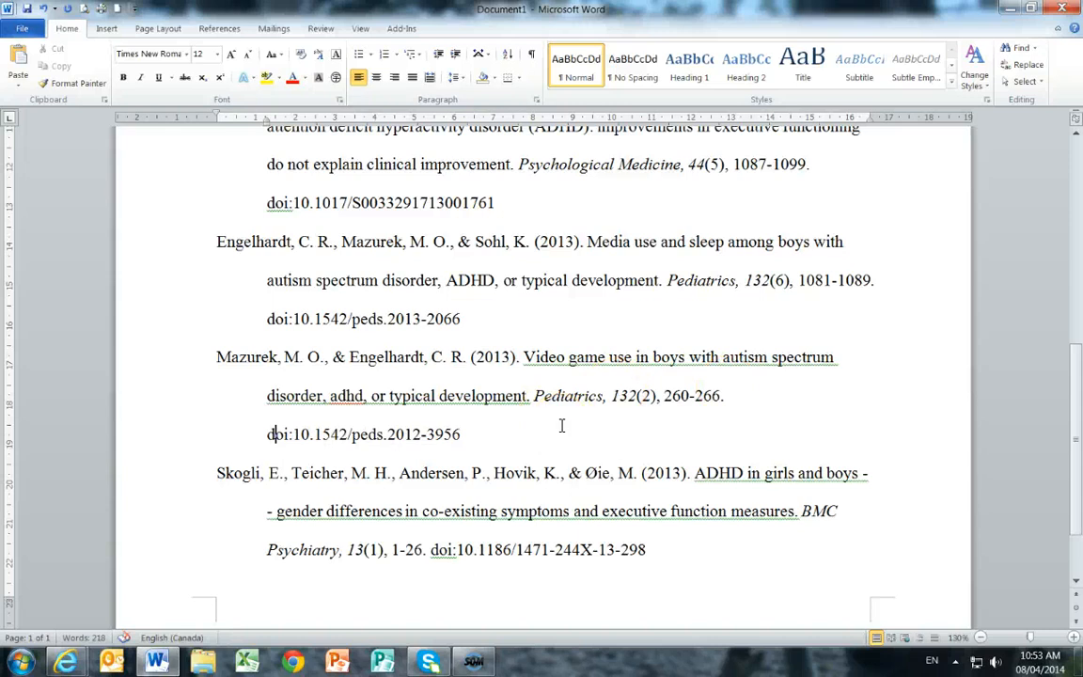
- Replace "Of" with lowercase "of" in the second reference's journal title, "Journal Of Clinical Child & Adolescent Psychology"
scroll(561, 426, up, 10)
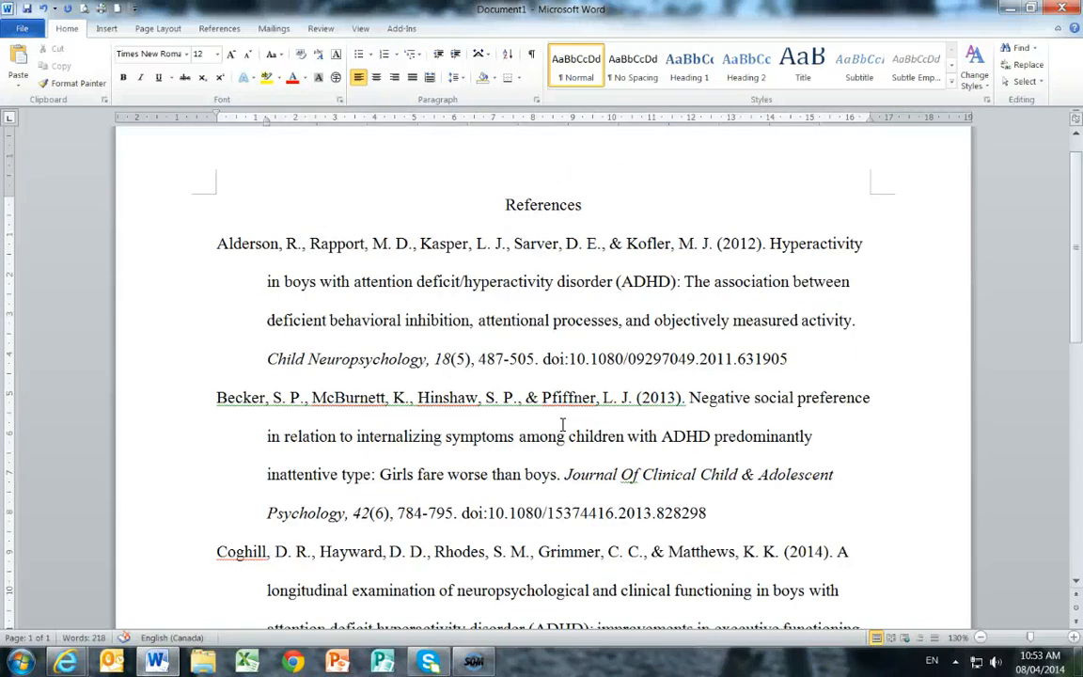
scroll(567, 426, down, 7)
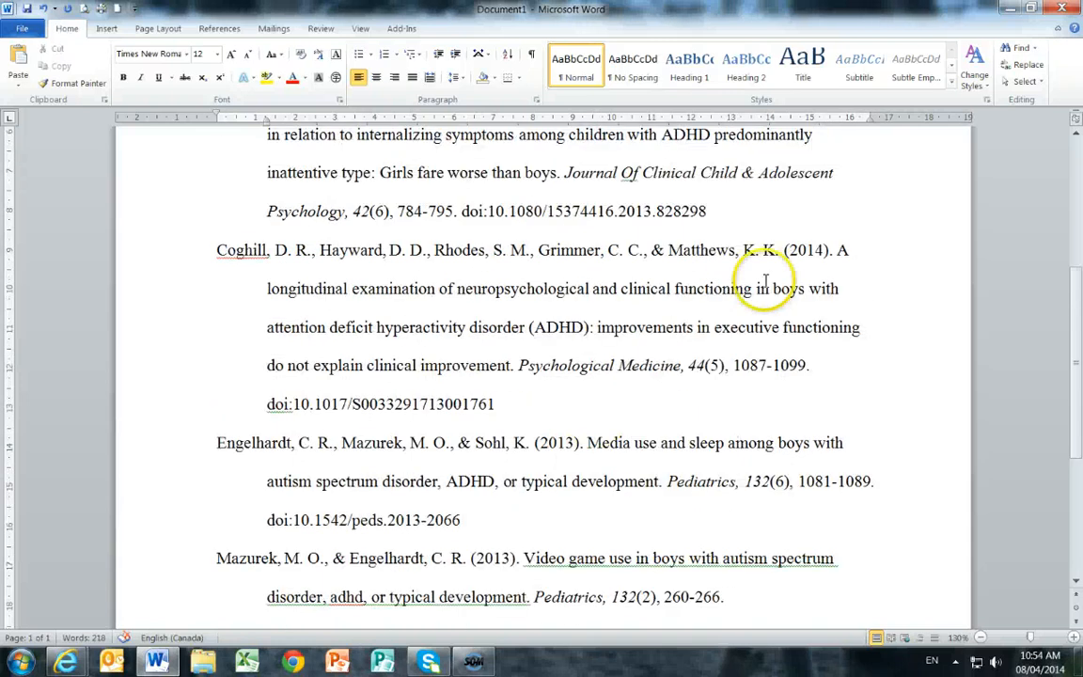
click(638, 173)
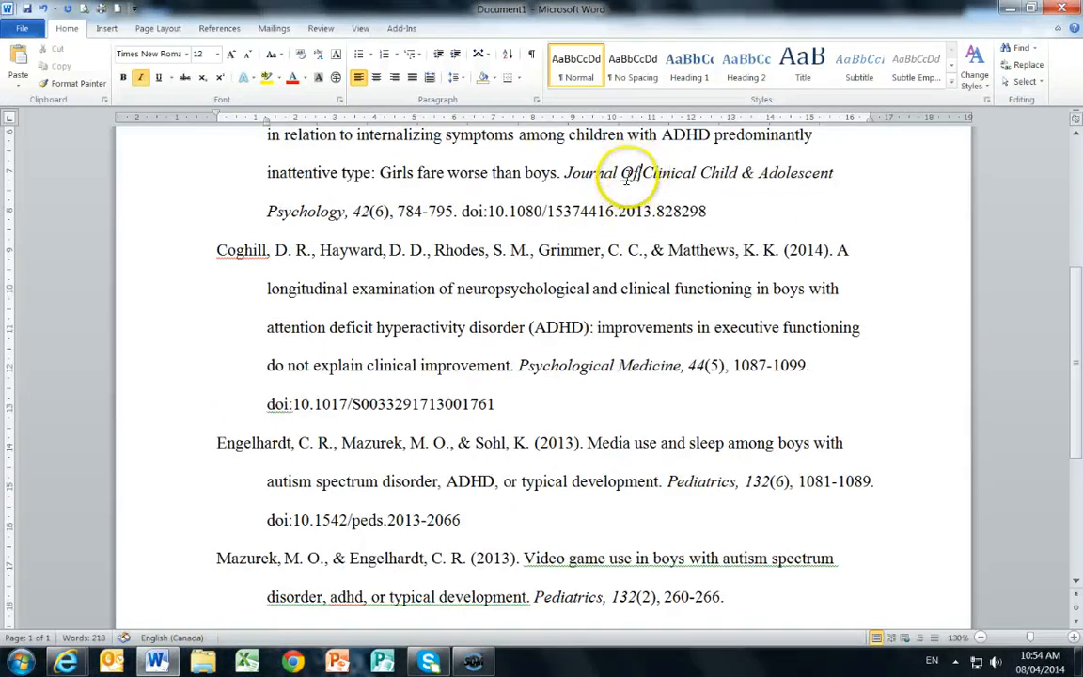
key(BackSpace)
key(BackSpace)
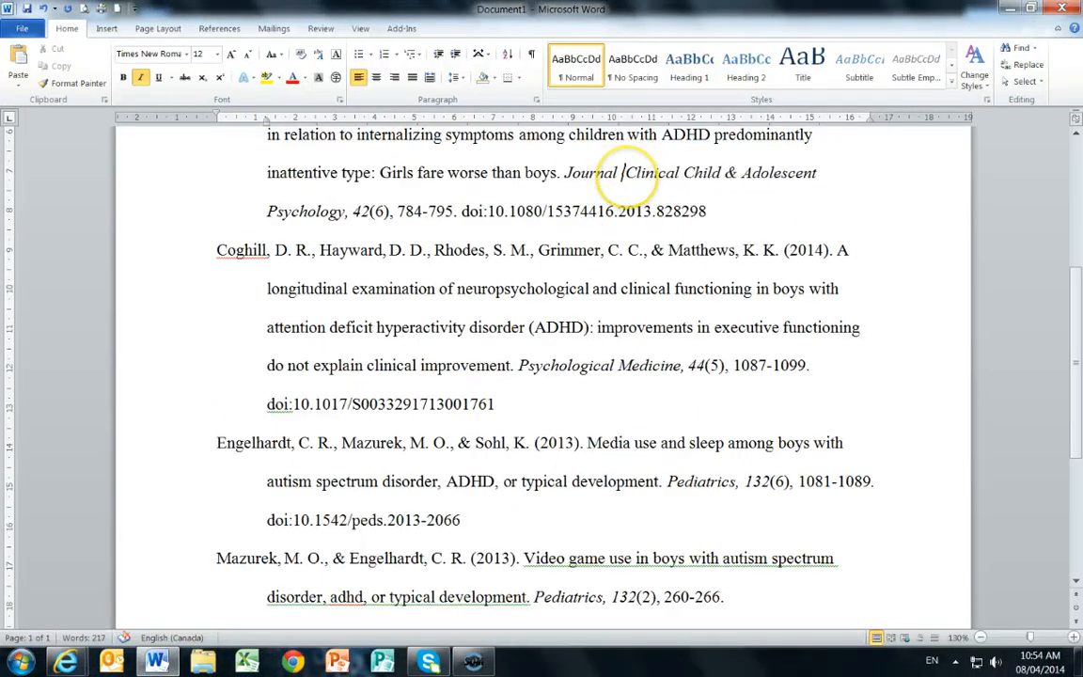
text(of)
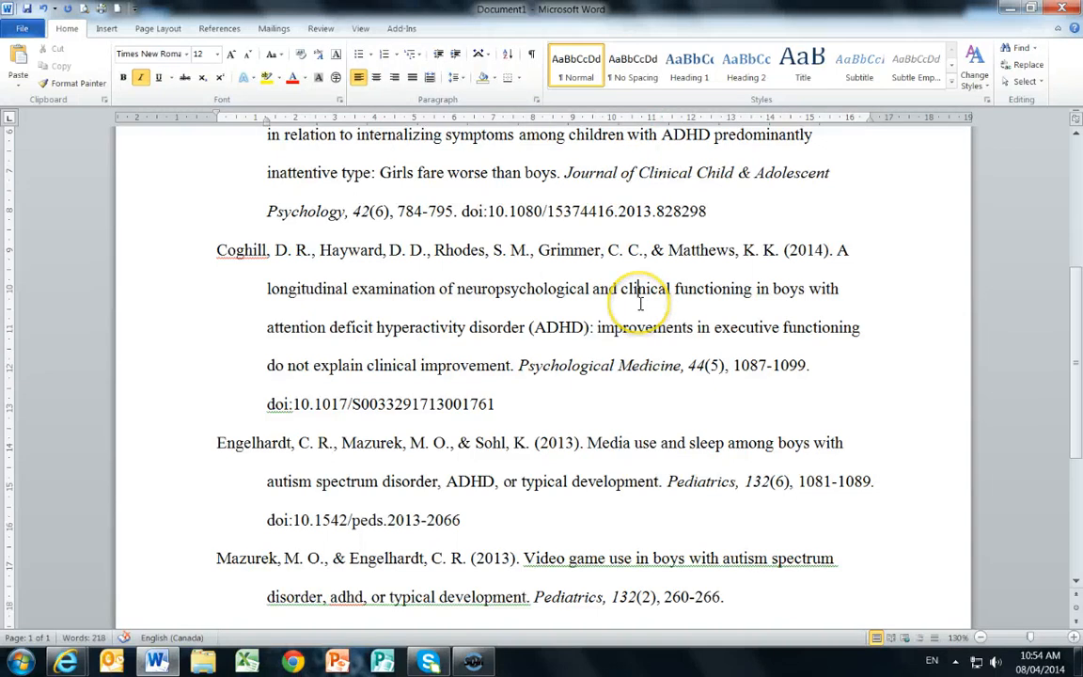
- Review the whole reference list, from the last entry back up to the References heading, for remaining formatting errors
scroll(640, 304, down, 2)
scroll(635, 376, down, 2)
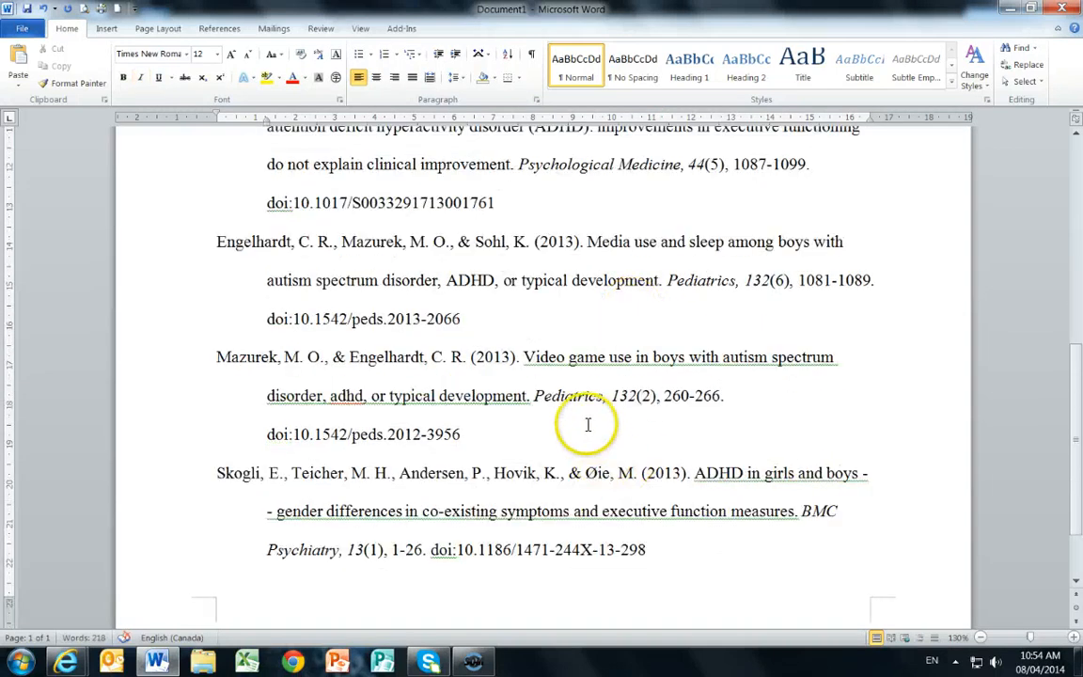
scroll(588, 418, down, 1)
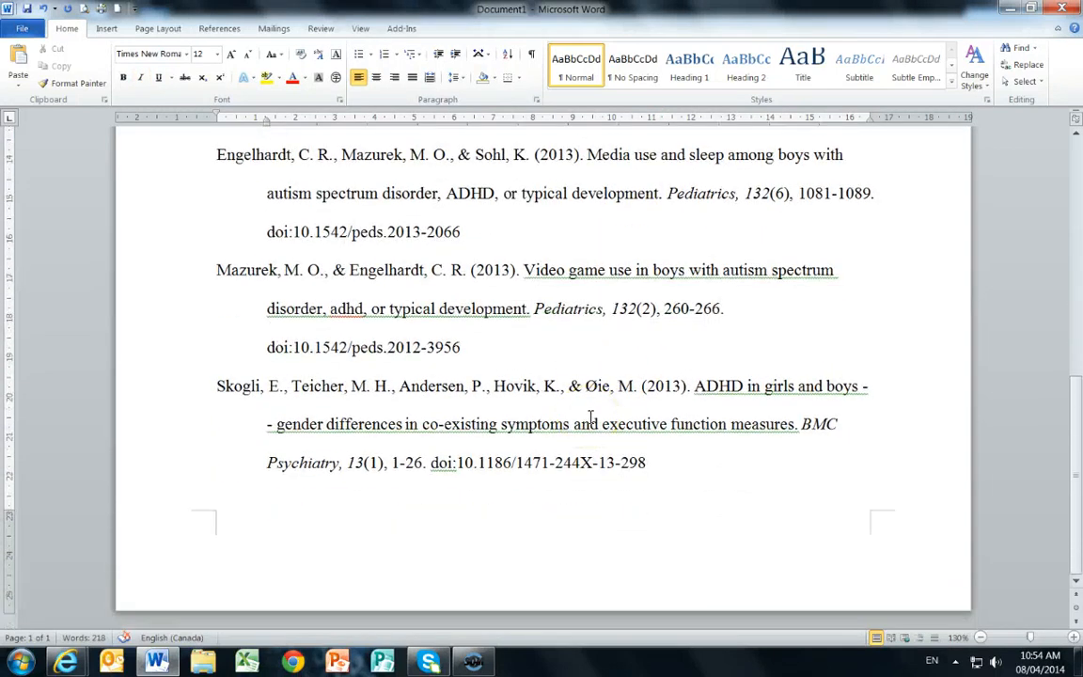
scroll(591, 417, up, 2)
scroll(591, 417, up, 4)
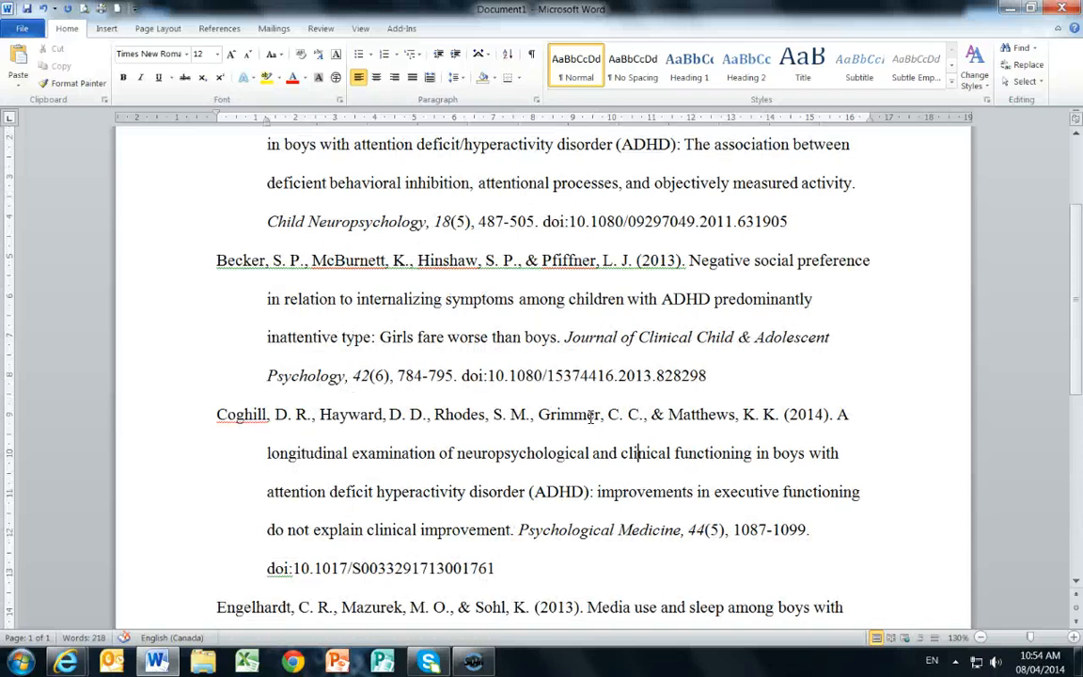
scroll(591, 417, up, 3)
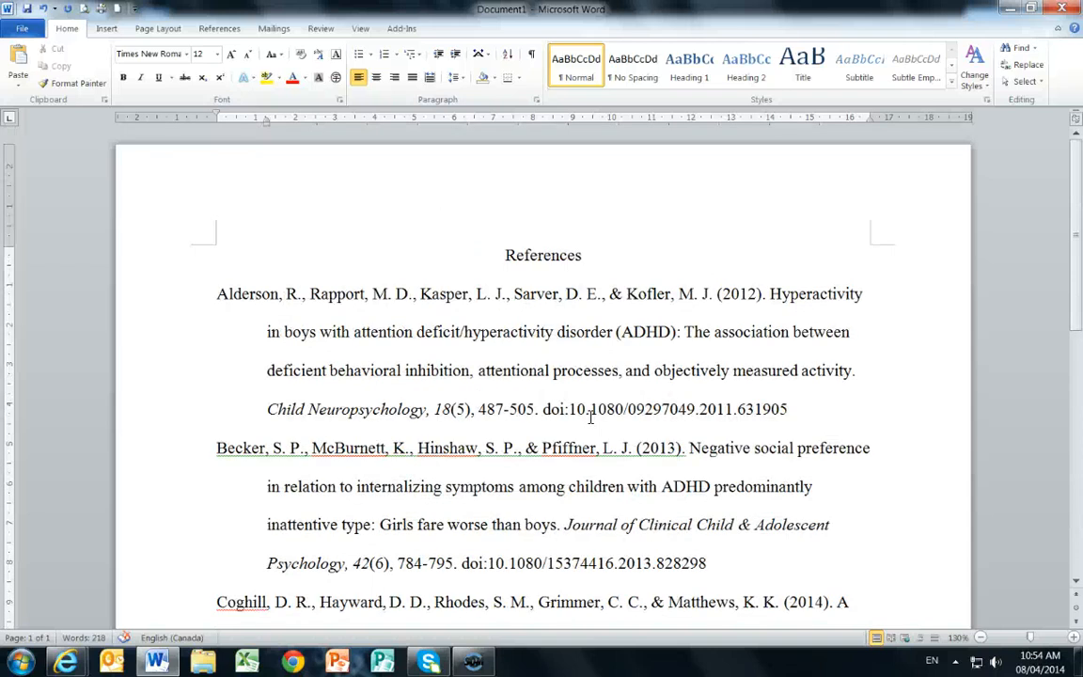